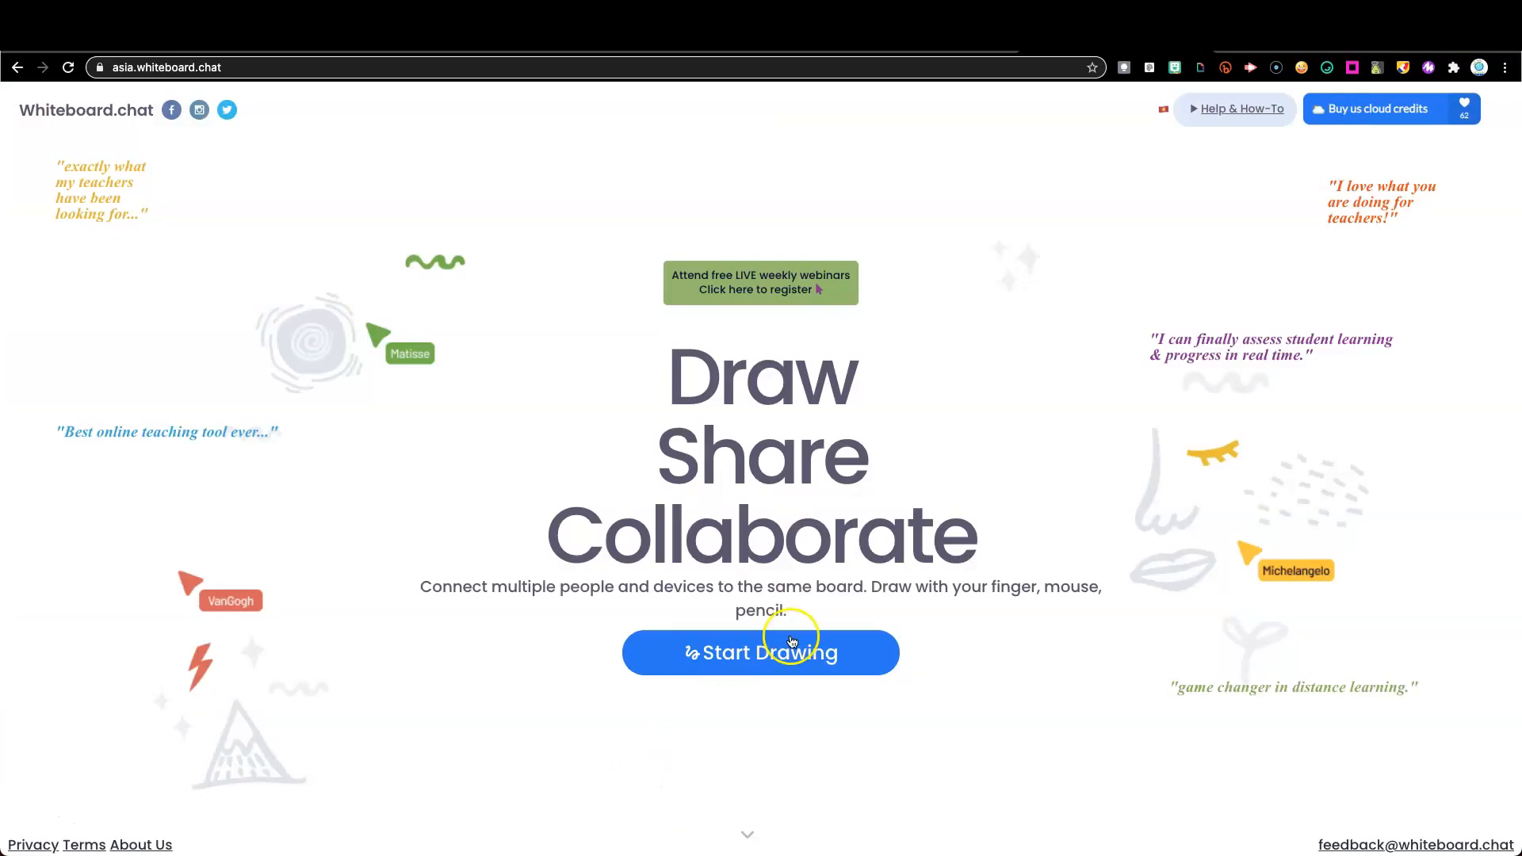
Step: Start a teaching session with a new blank instructor board
{"action": "left_click", "coordinate": [771, 657]}
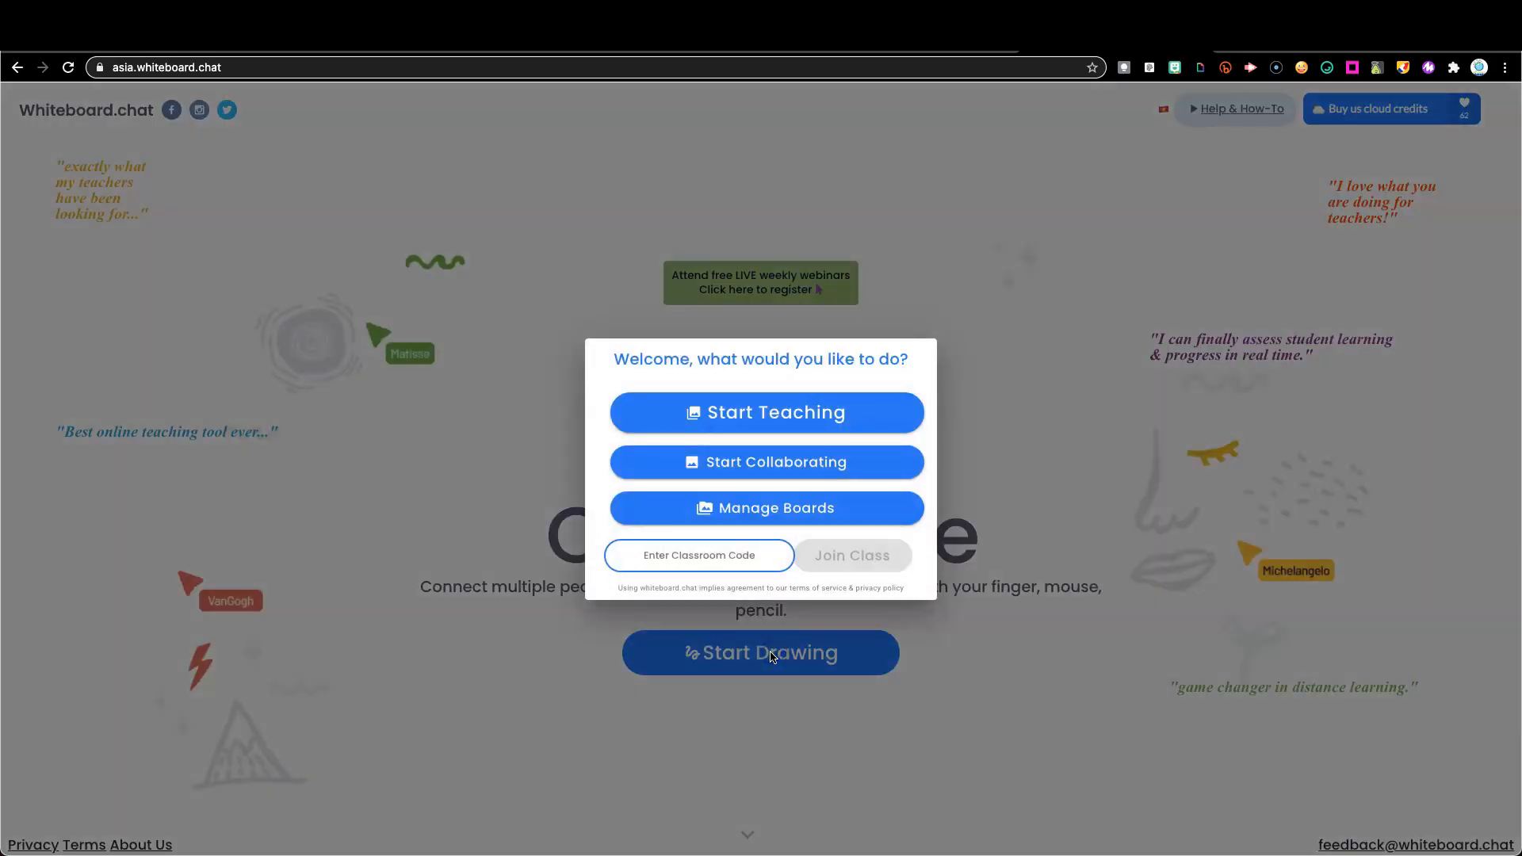
{"action": "left_click", "coordinate": [741, 411]}
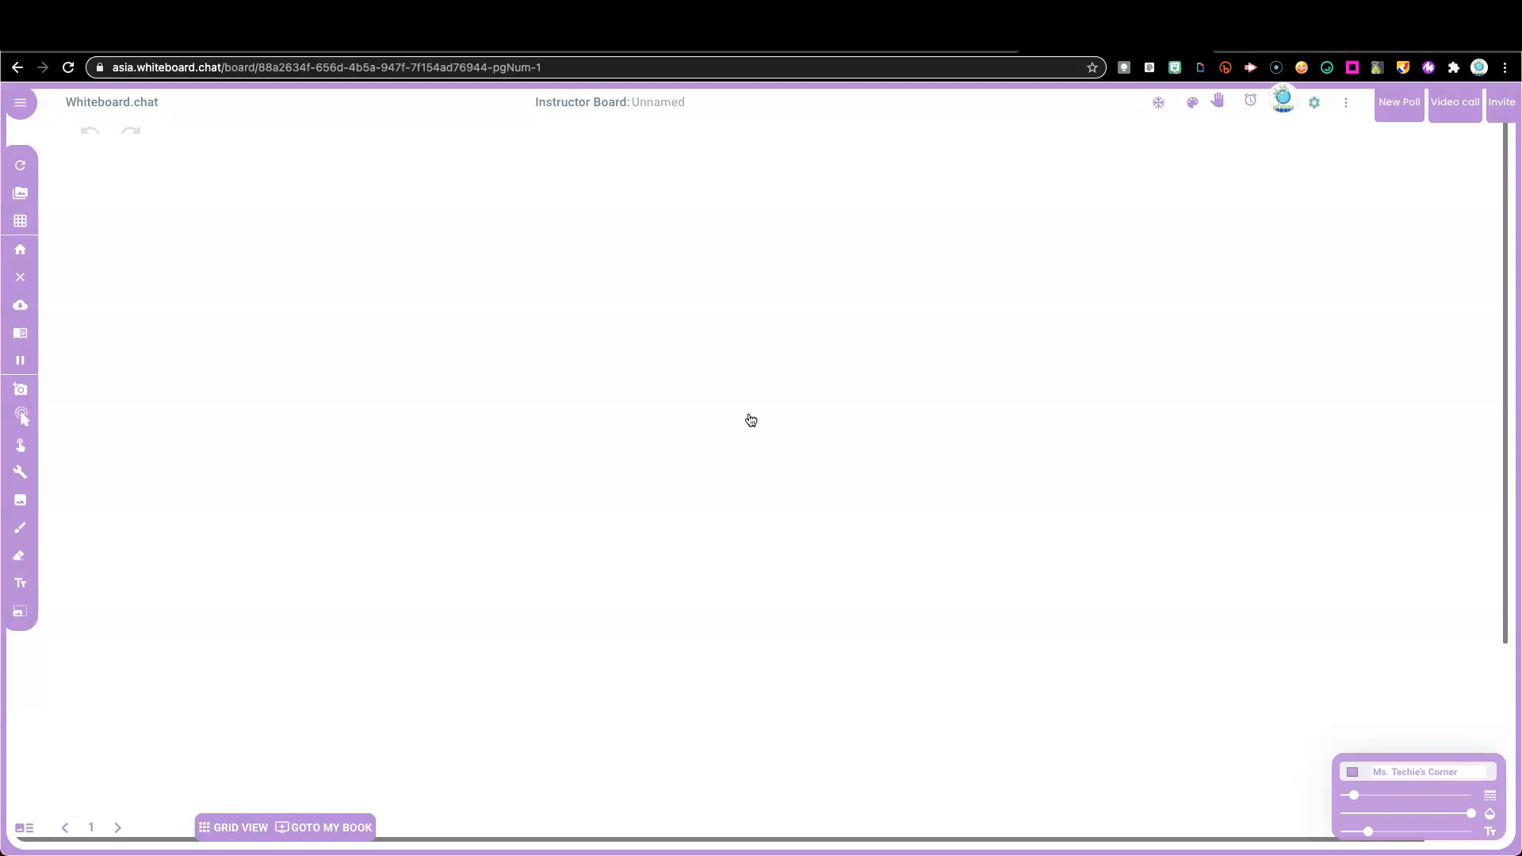
Step: Review the board settings for class defaults and student permissions, and close them without changes
{"action": "left_click", "coordinate": [1318, 104]}
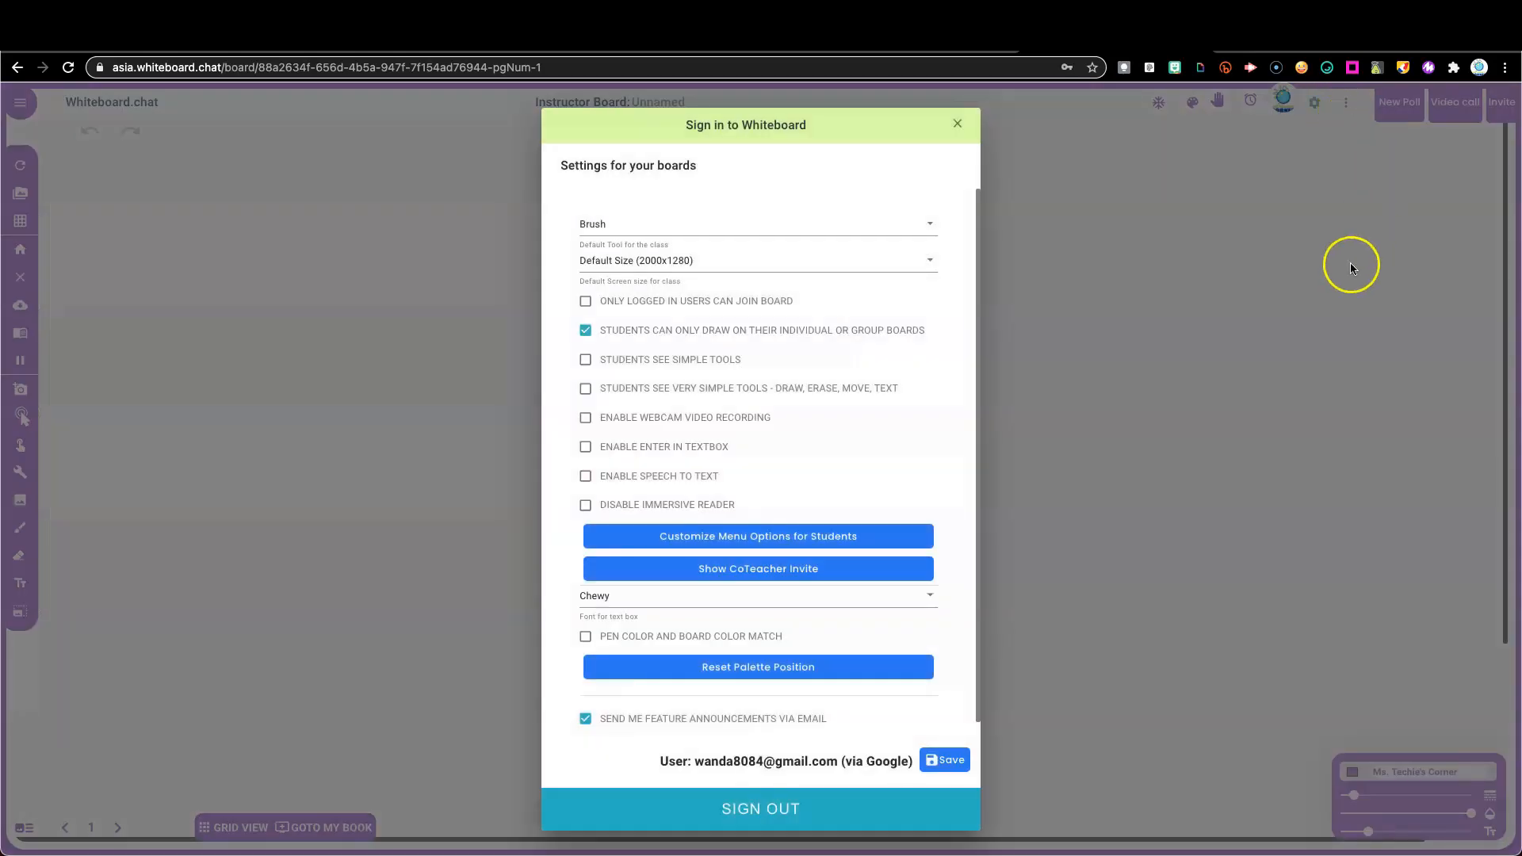
{"action": "scroll", "coordinate": [911, 515], "scroll_direction": "down", "scroll_amount": 1}
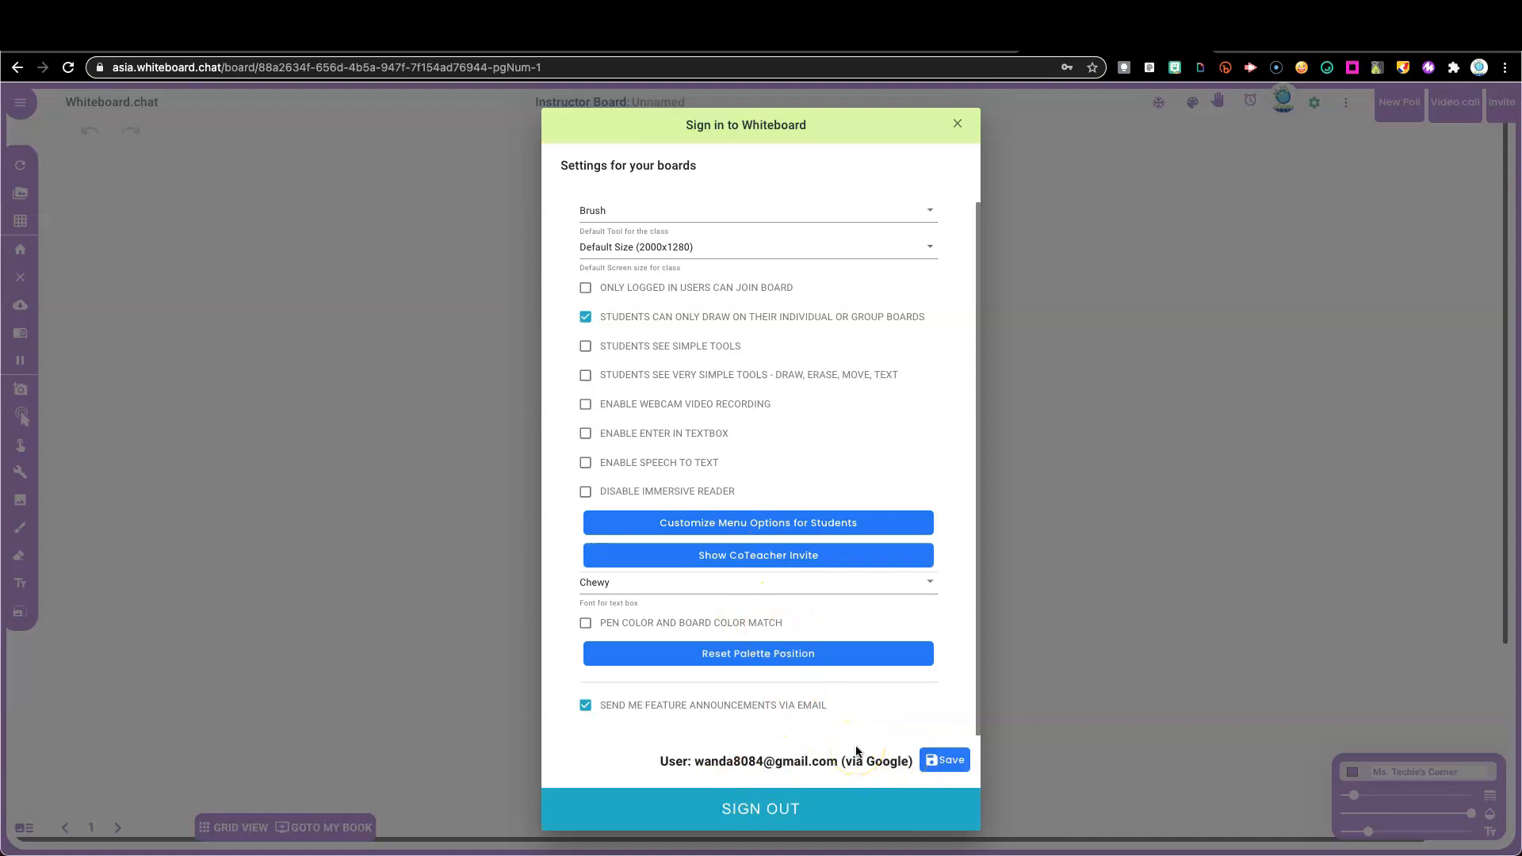
{"action": "left_click", "coordinate": [959, 125]}
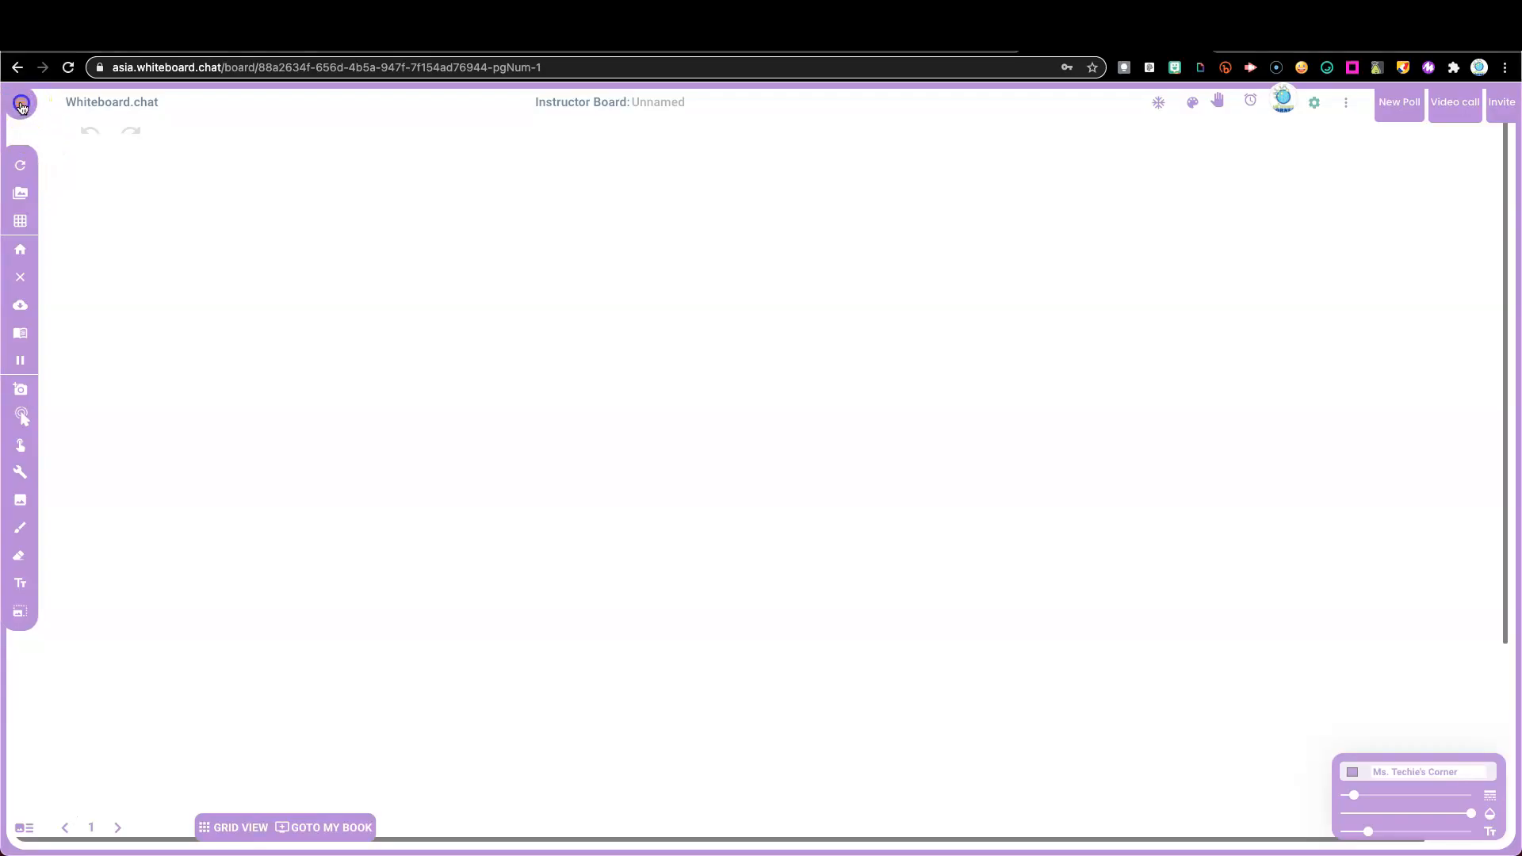
Step: Show and hide the names of the board tools, and refresh the board
{"action": "left_click", "coordinate": [22, 105]}
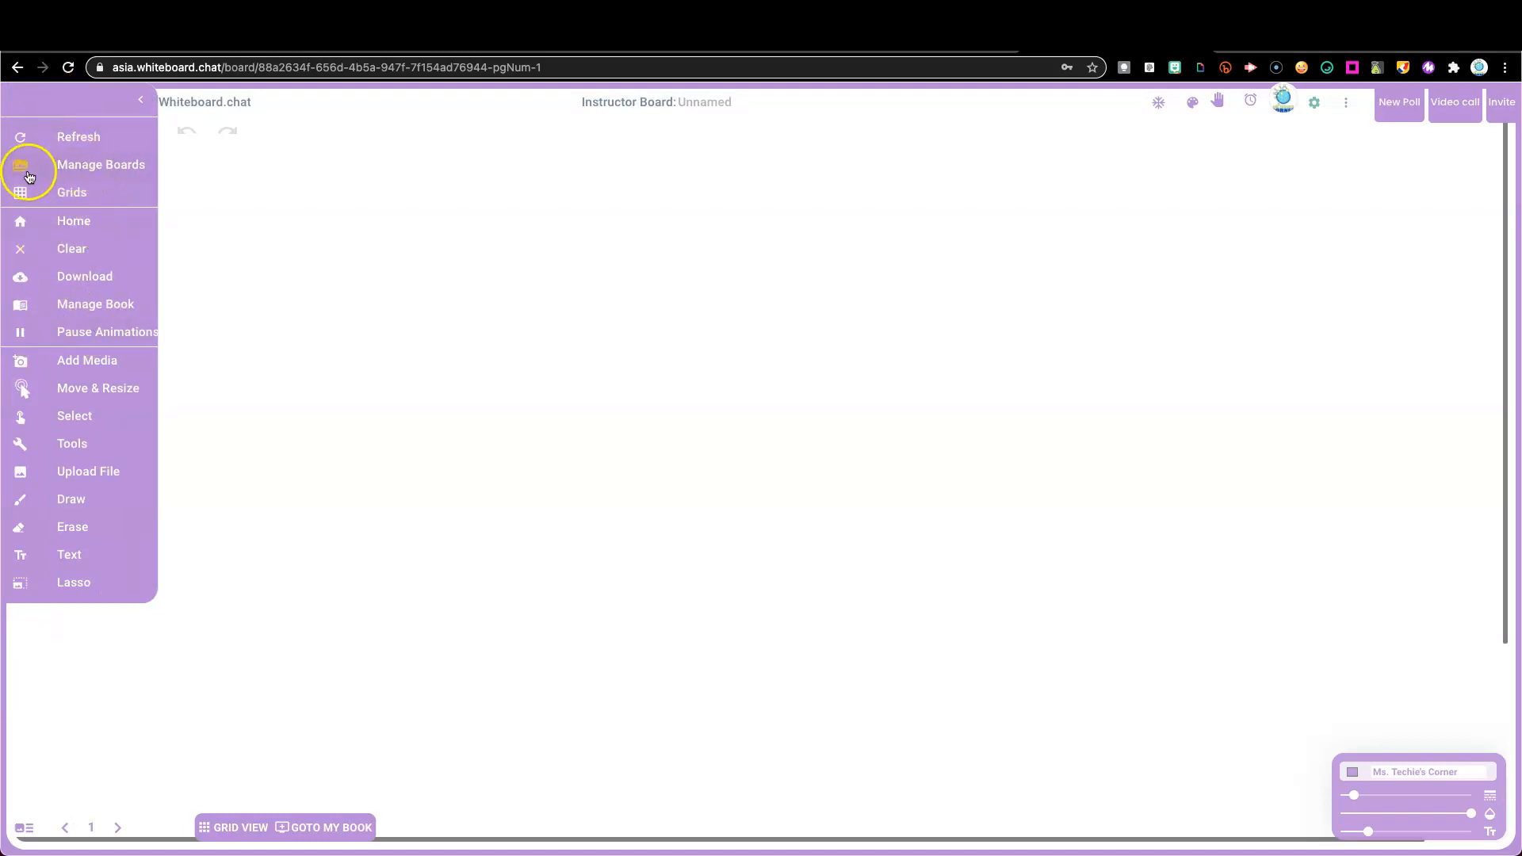
{"action": "left_click", "coordinate": [141, 103]}
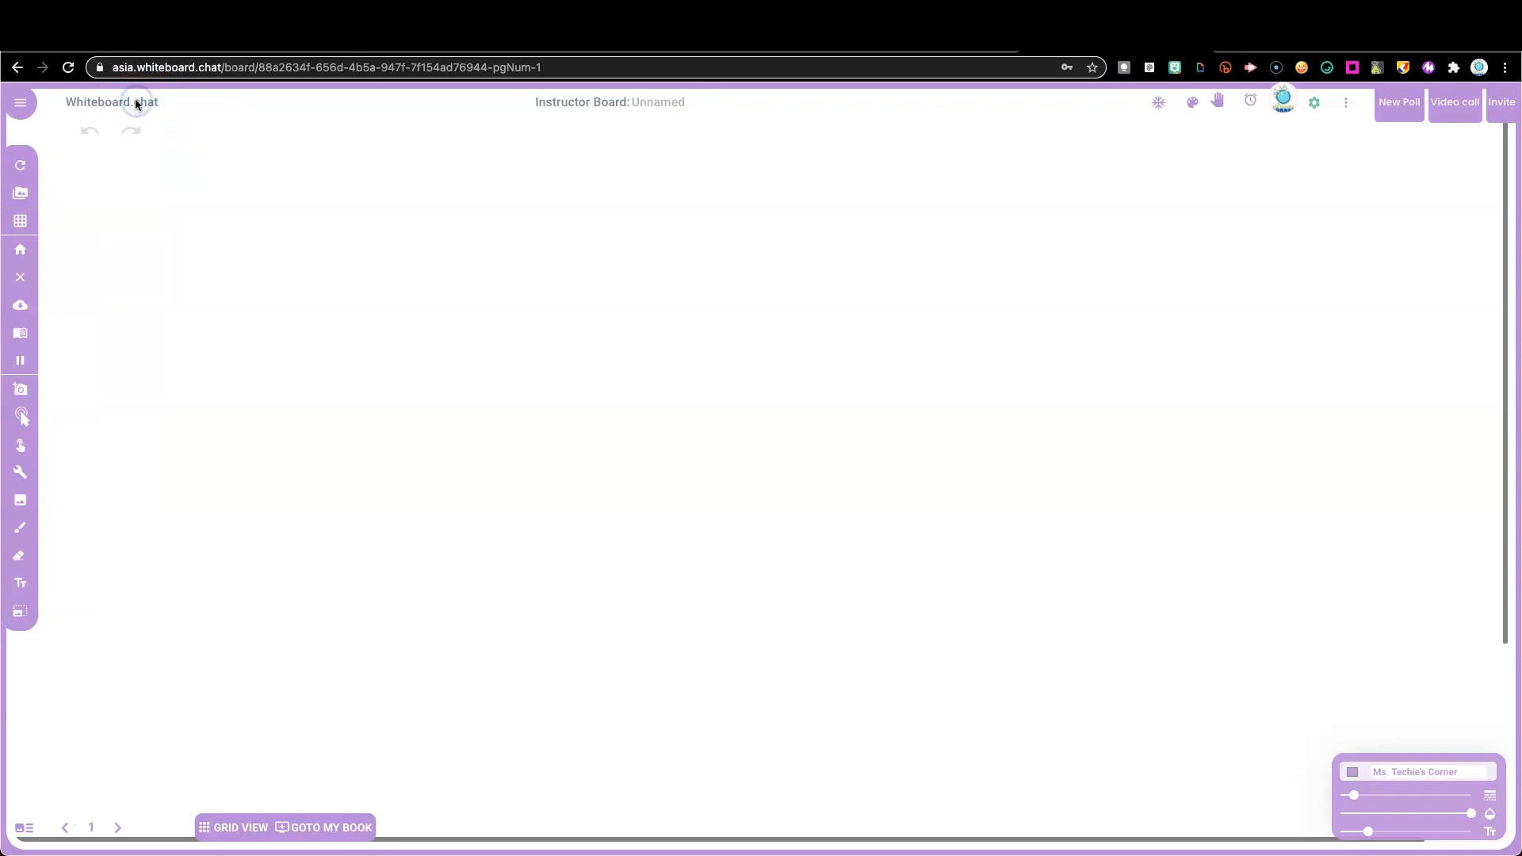
{"action": "left_click", "coordinate": [20, 169]}
{"action": "left_click", "coordinate": [20, 168]}
Step: Examine the list of saved boards and return to the instructor board
{"action": "left_click", "coordinate": [22, 198]}
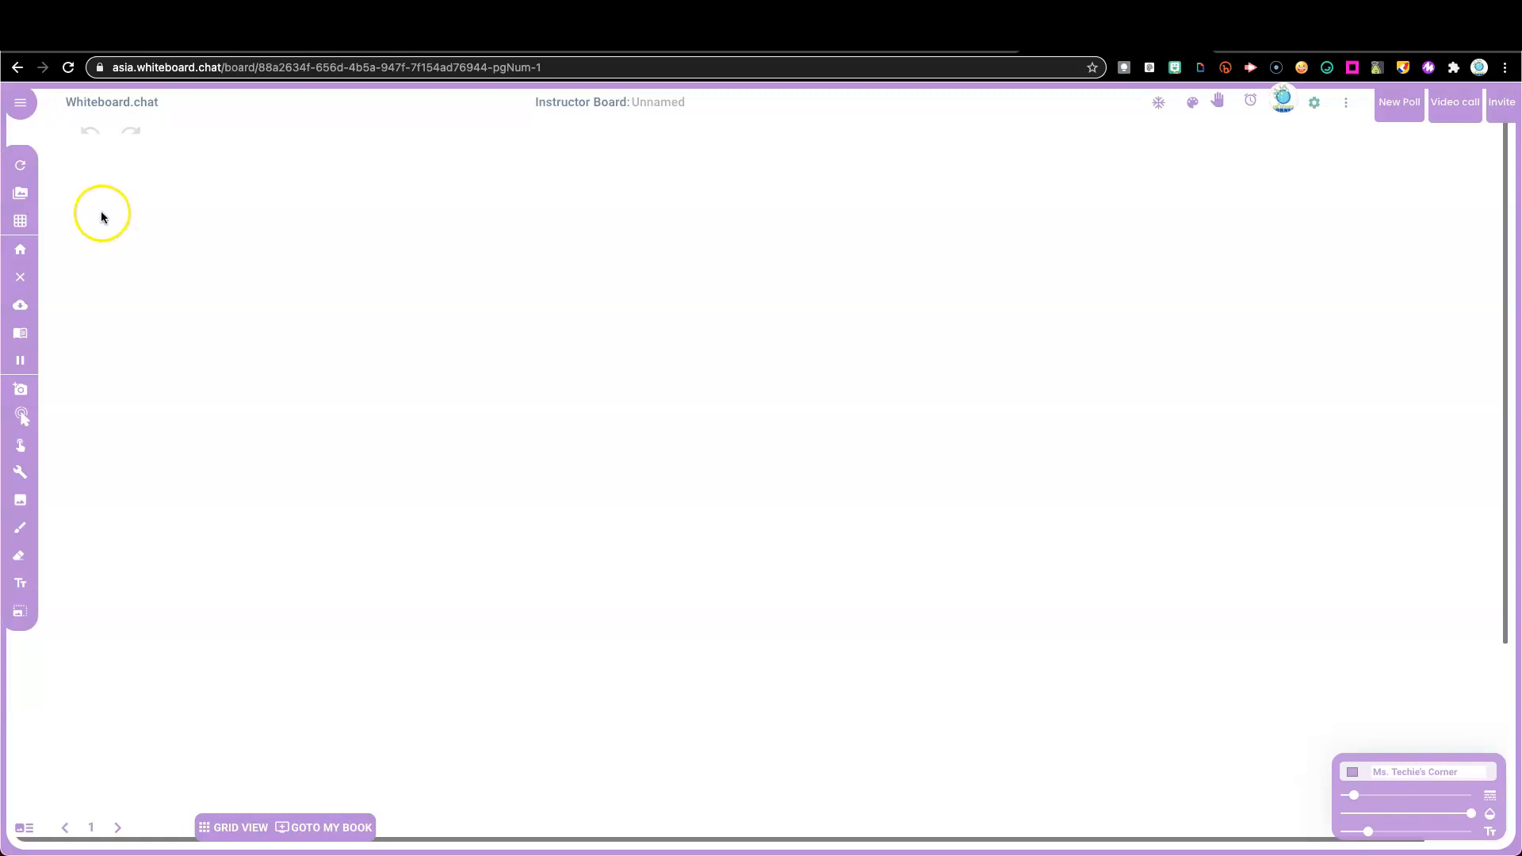
{"action": "left_click", "coordinate": [19, 192]}
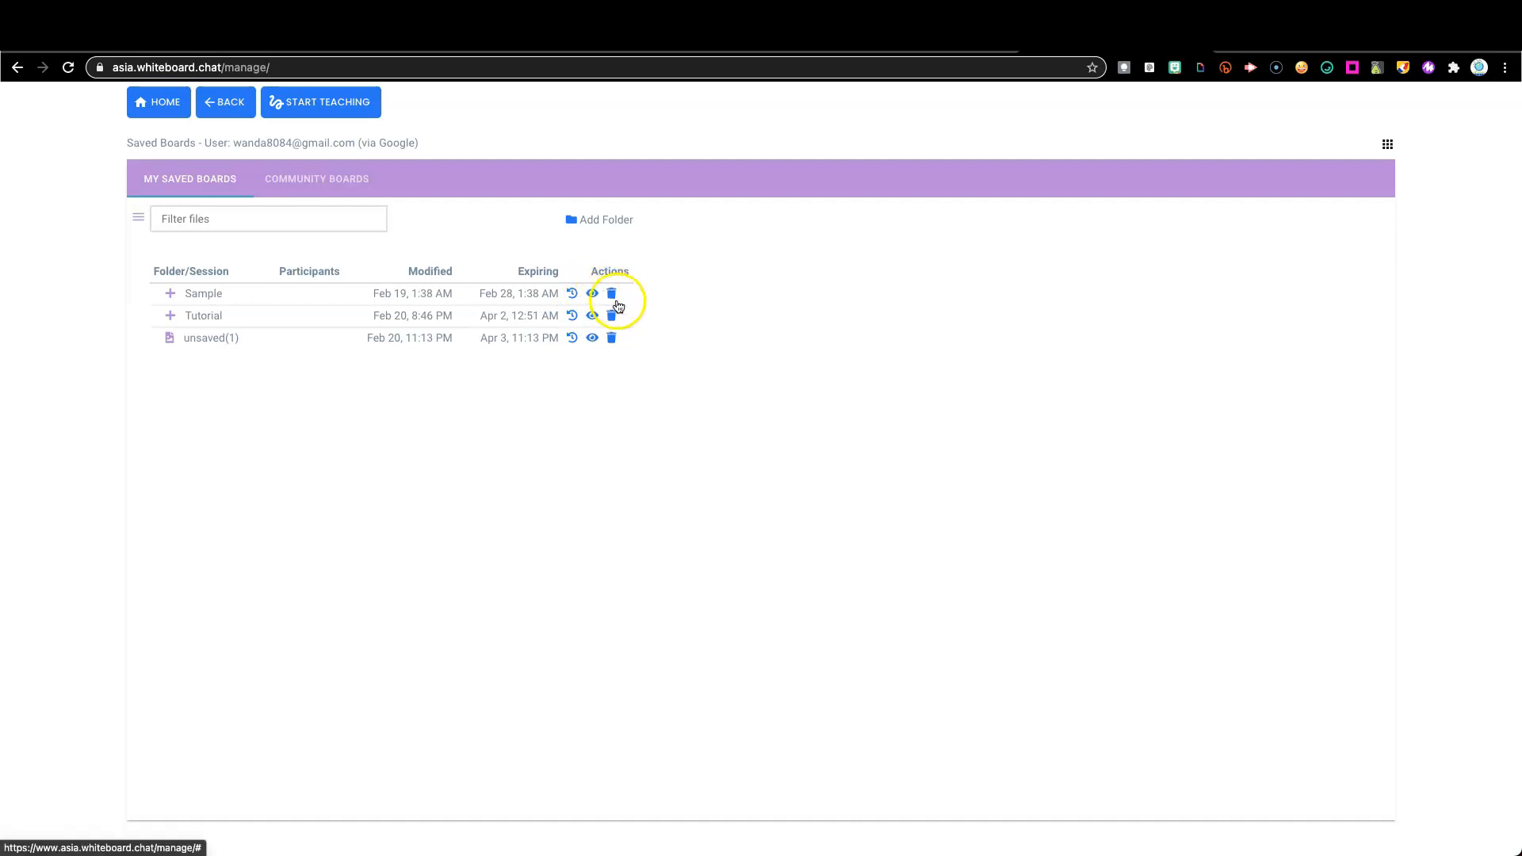
{"action": "left_click", "coordinate": [224, 103]}
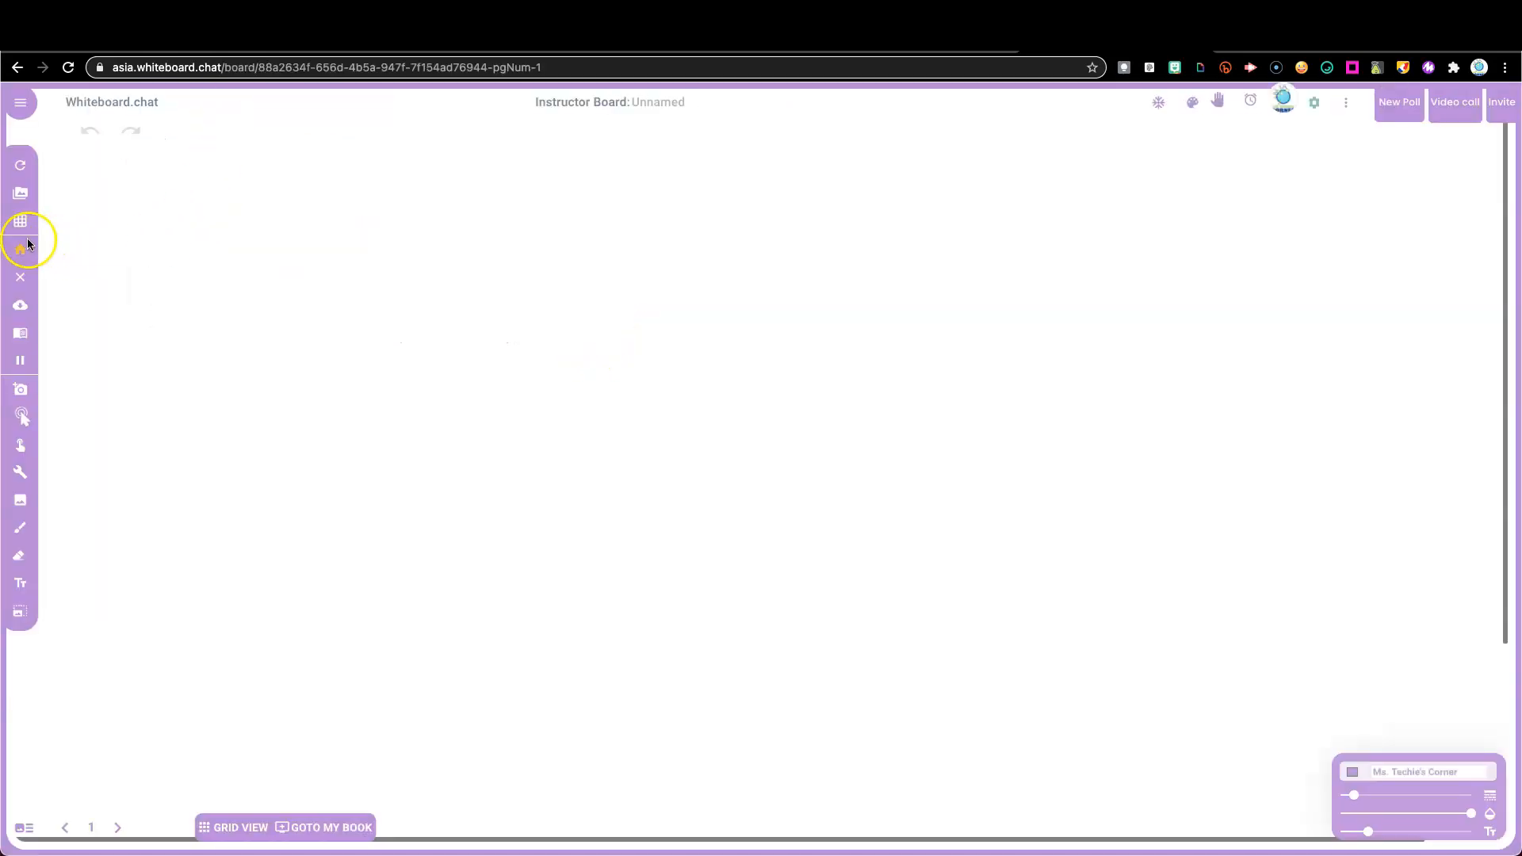
Step: Apply the Primary lined background and write "start typing" on the first writing line
{"action": "left_click", "coordinate": [23, 220]}
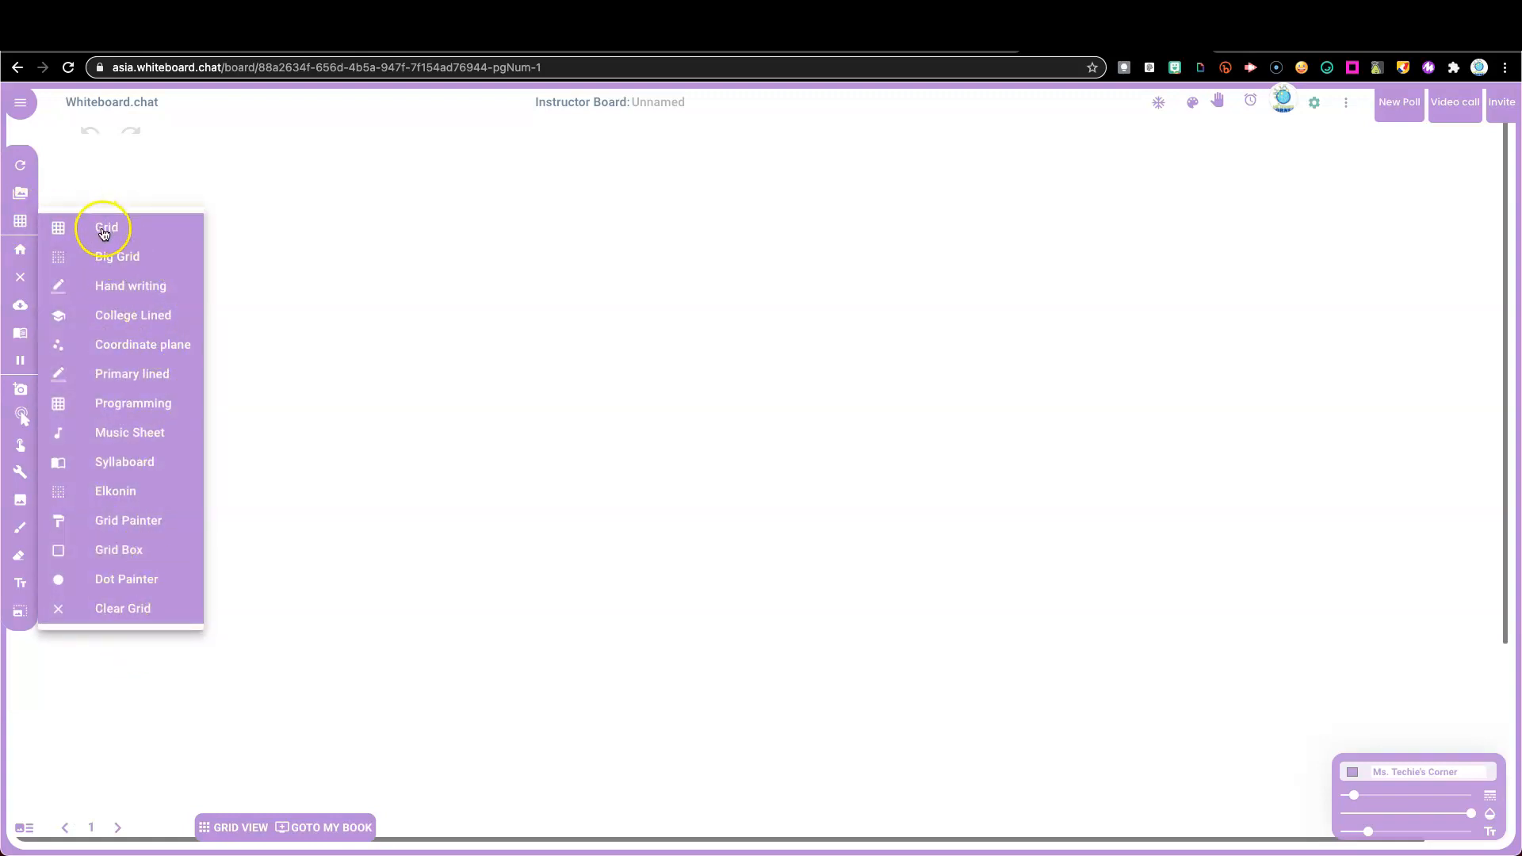
{"action": "left_click", "coordinate": [135, 375]}
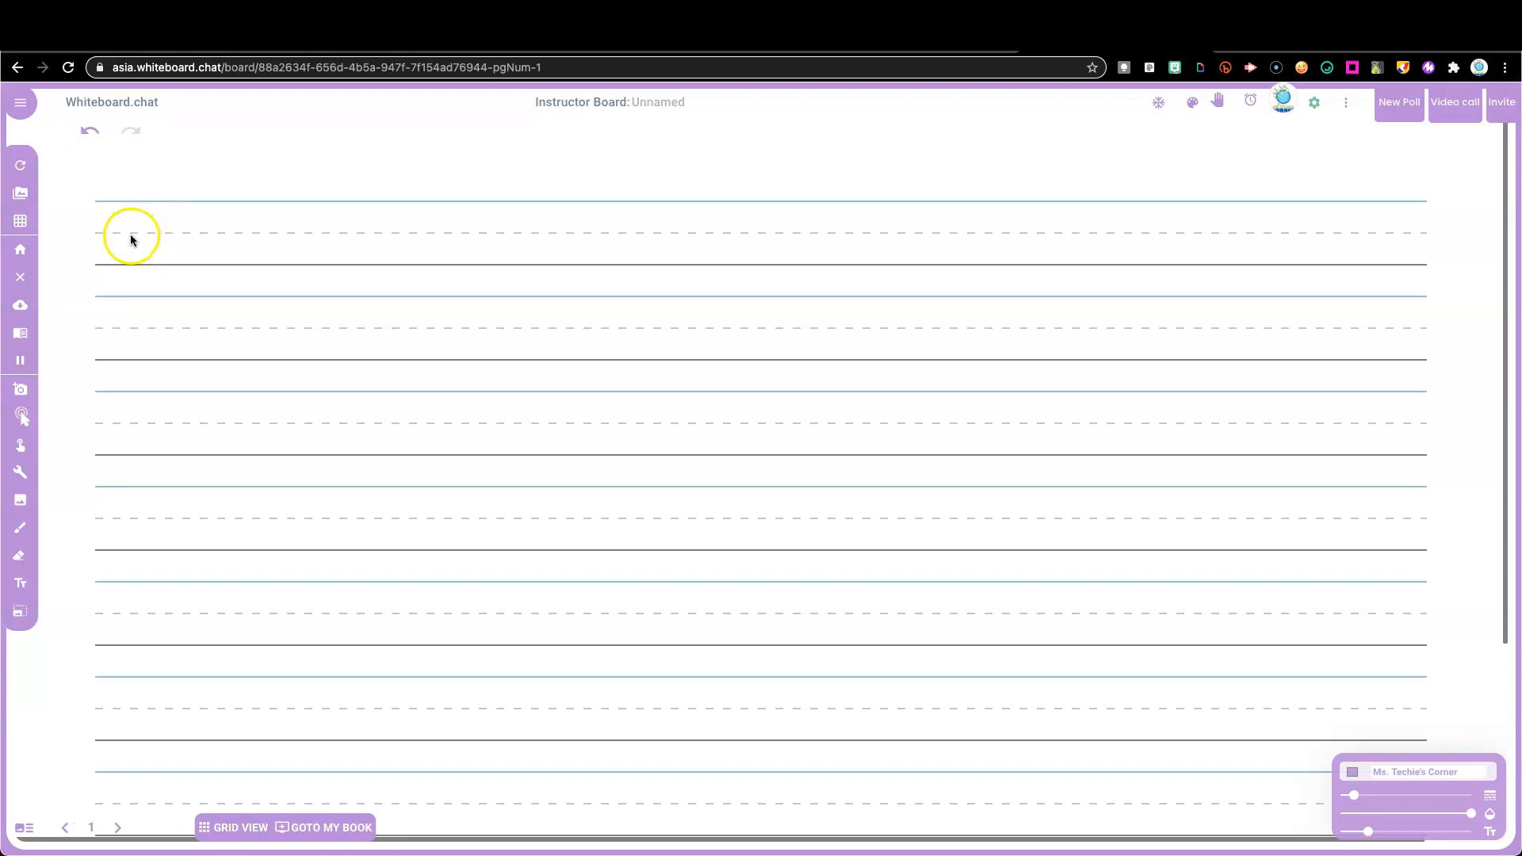
{"action": "type", "text": "c"}
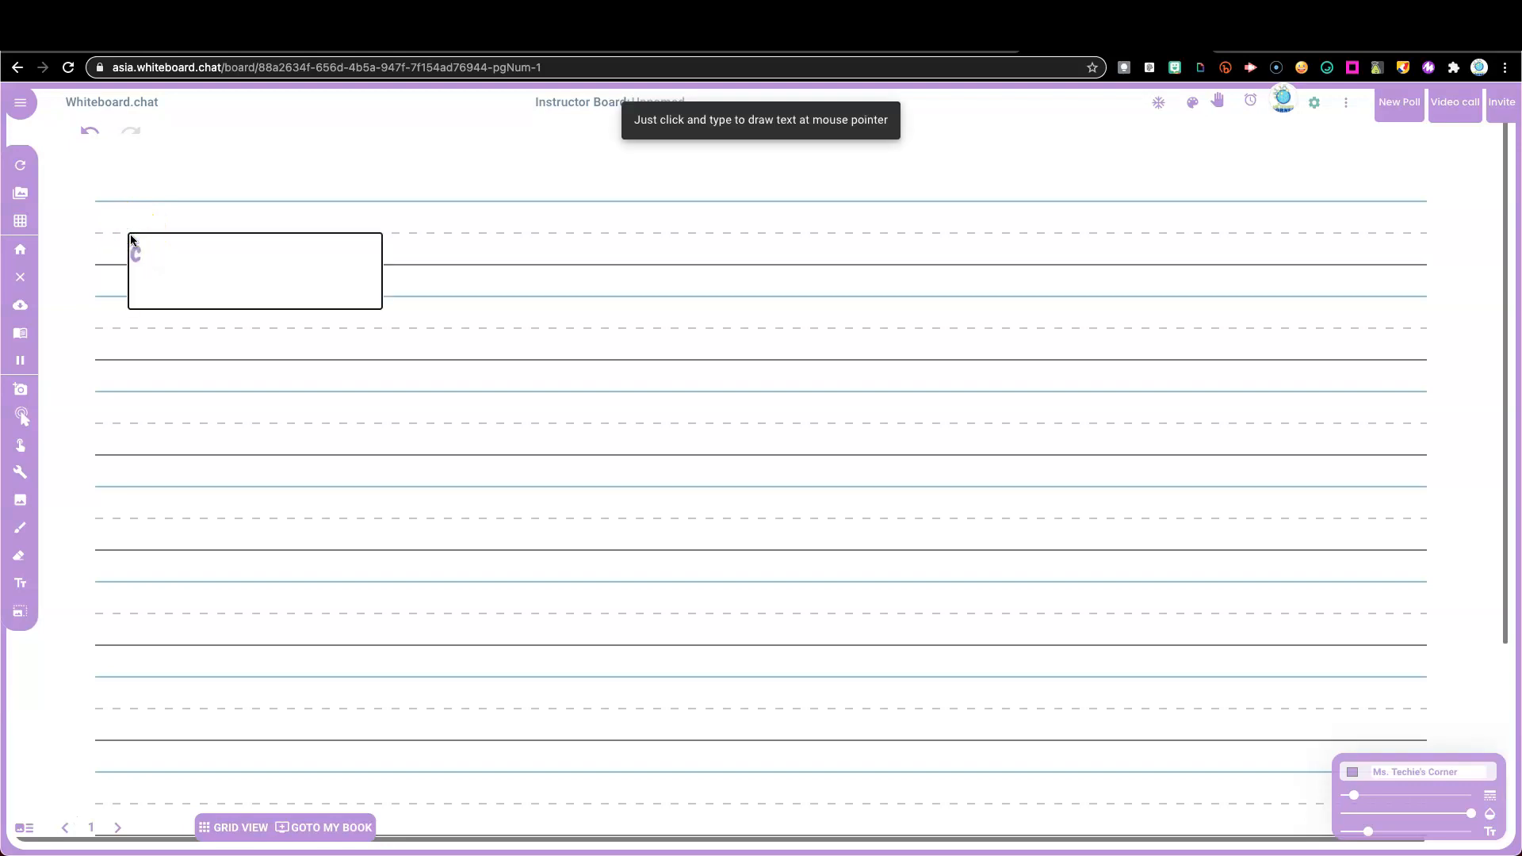
{"action": "key", "text": "BackSpace"}
{"action": "type", "text": "start typing"}
{"action": "key", "text": "Return"}
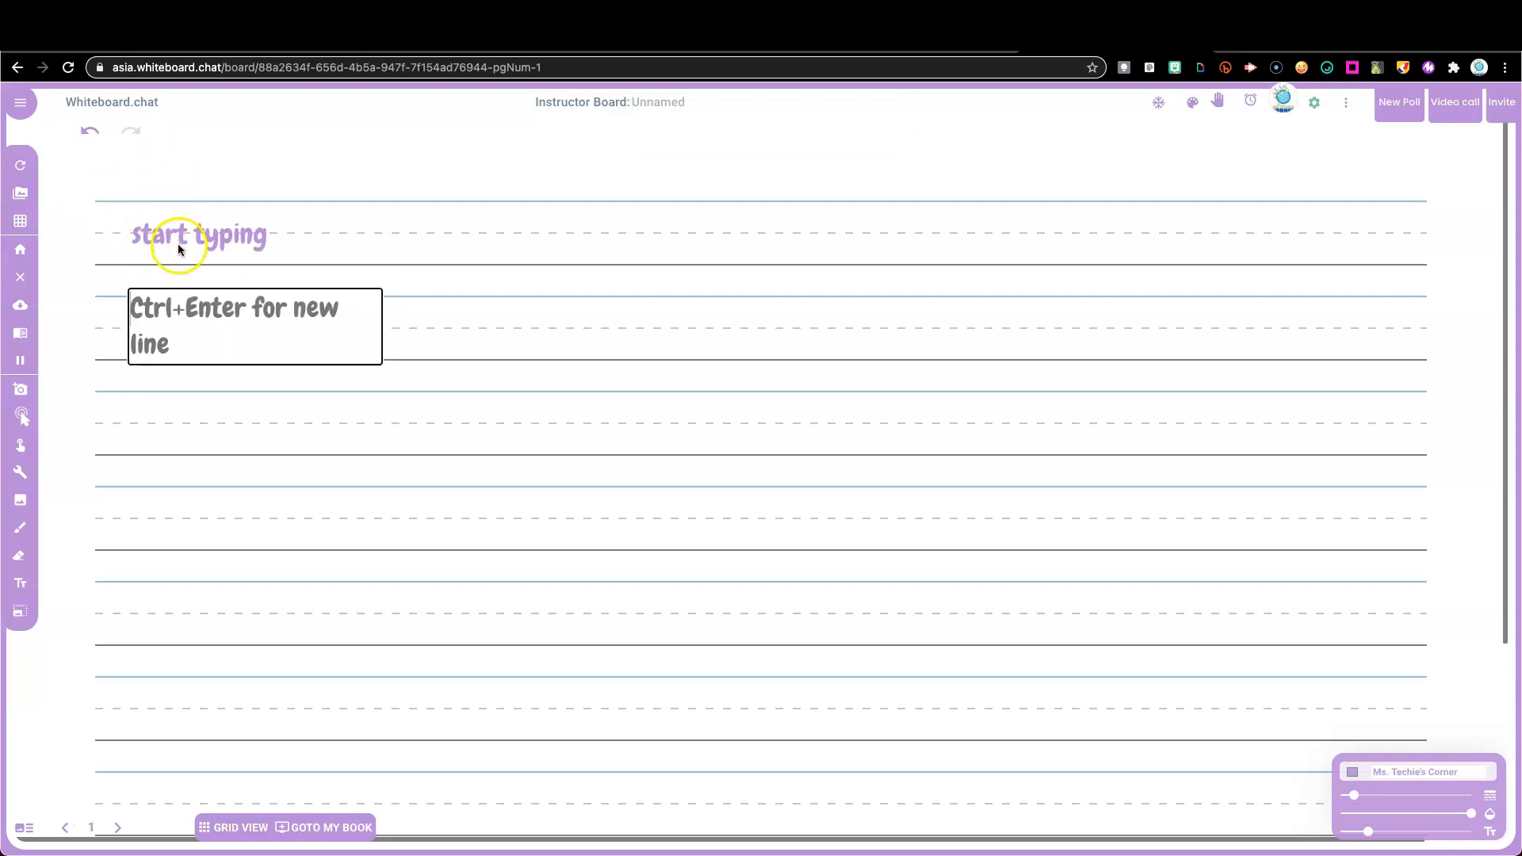
Step: Switch the board background to the Elkonin boxes and clear the board for everyone
{"action": "left_click", "coordinate": [18, 224]}
{"action": "left_click", "coordinate": [18, 224]}
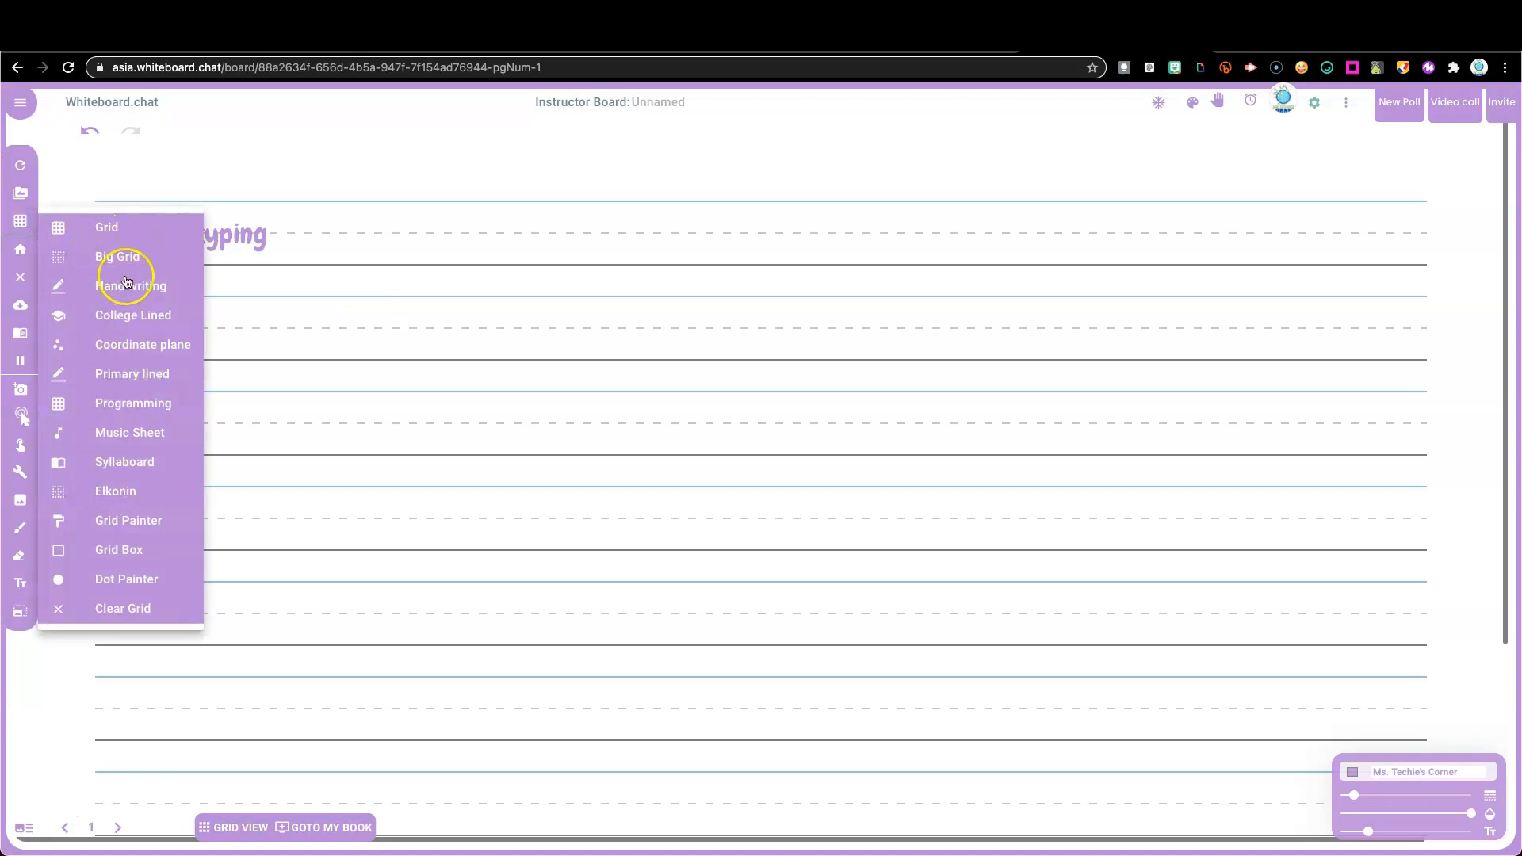
{"action": "left_click", "coordinate": [115, 491]}
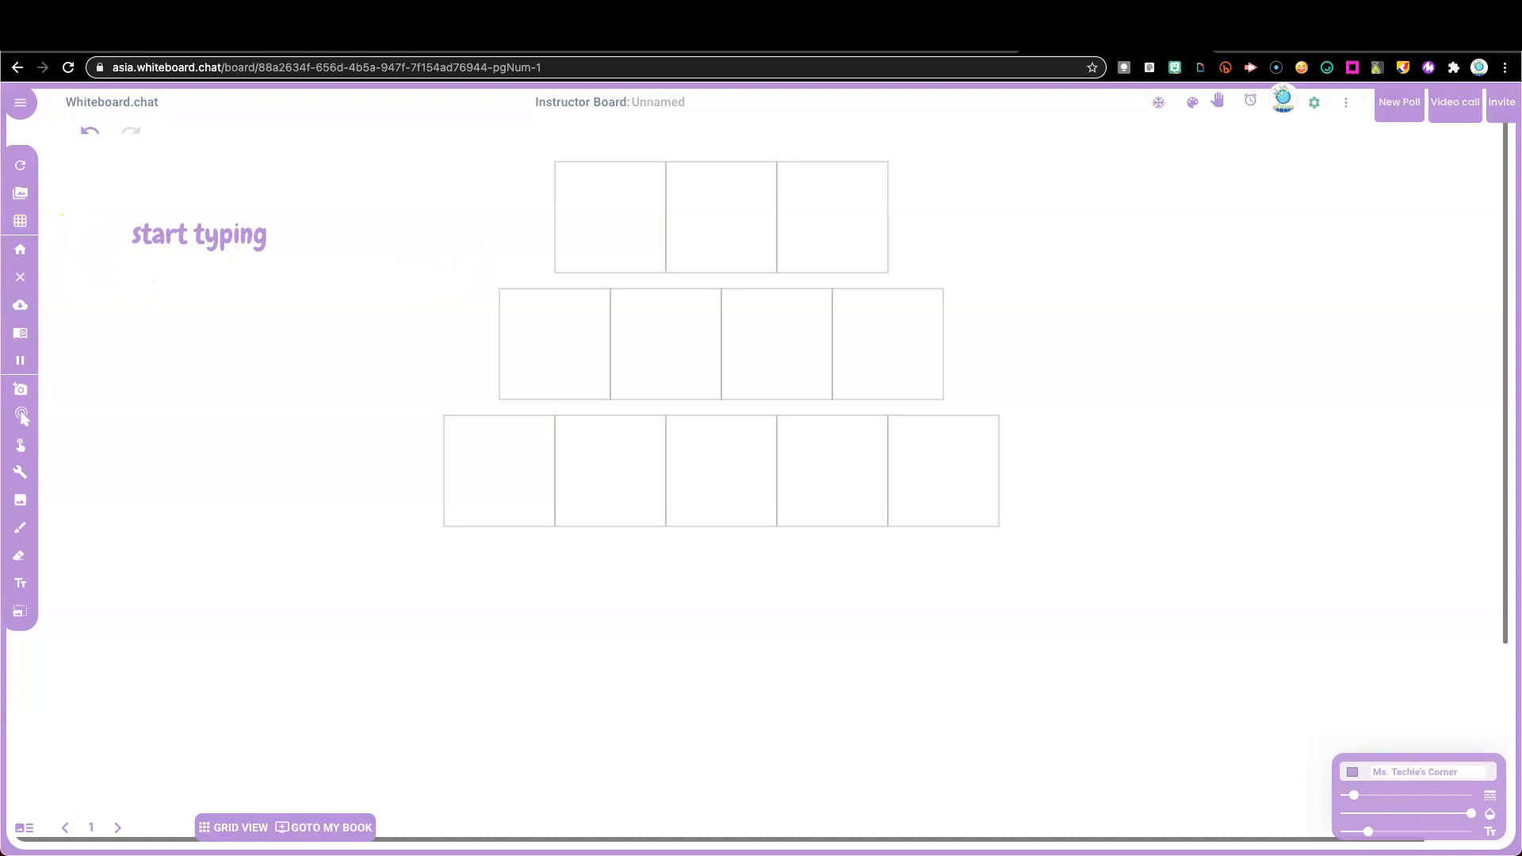
{"action": "left_click", "coordinate": [24, 278]}
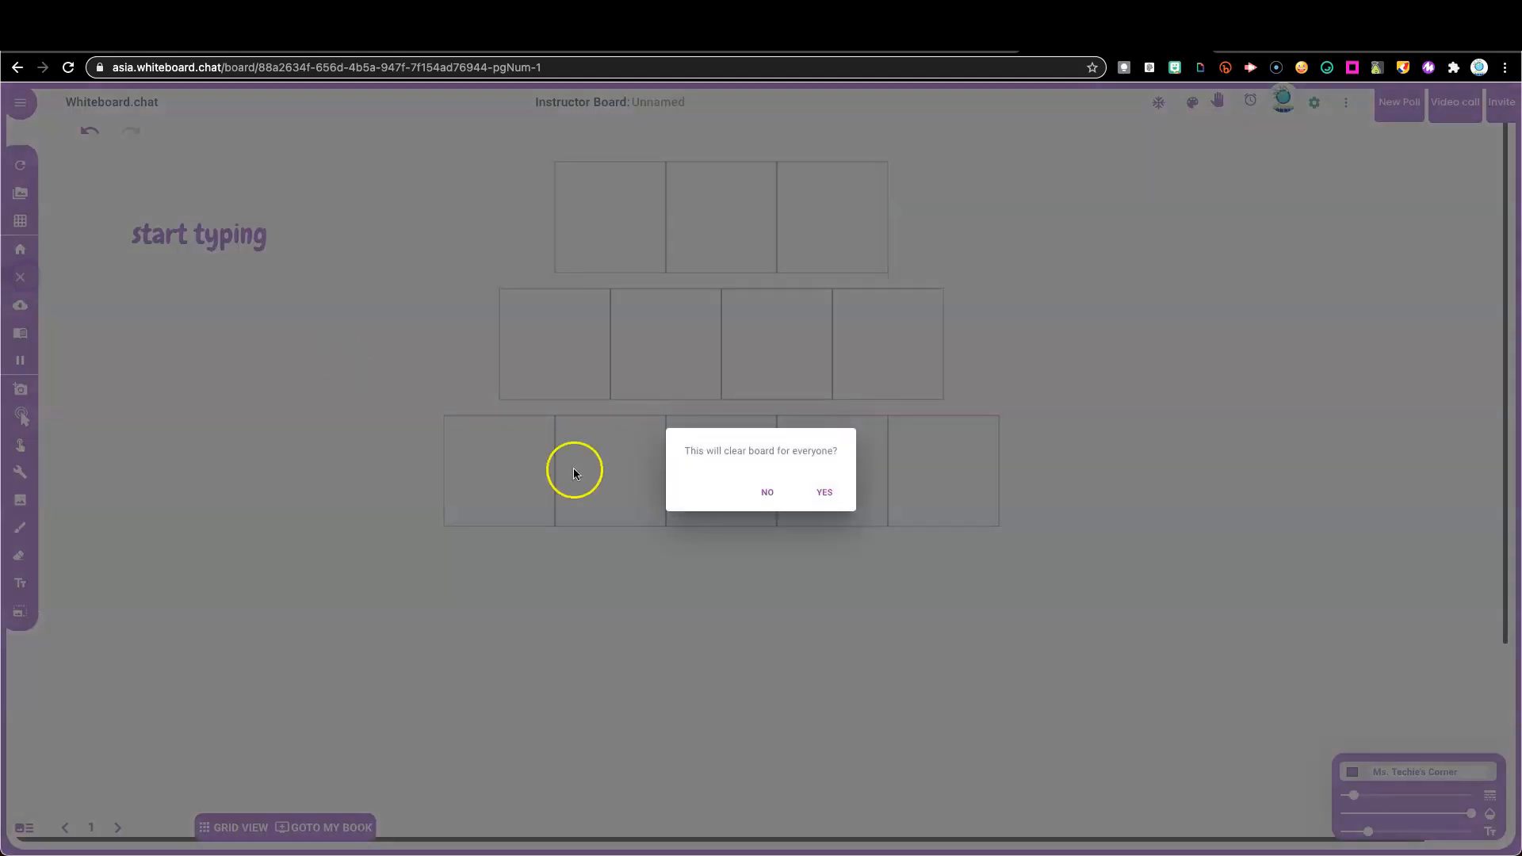
{"action": "left_click", "coordinate": [825, 493]}
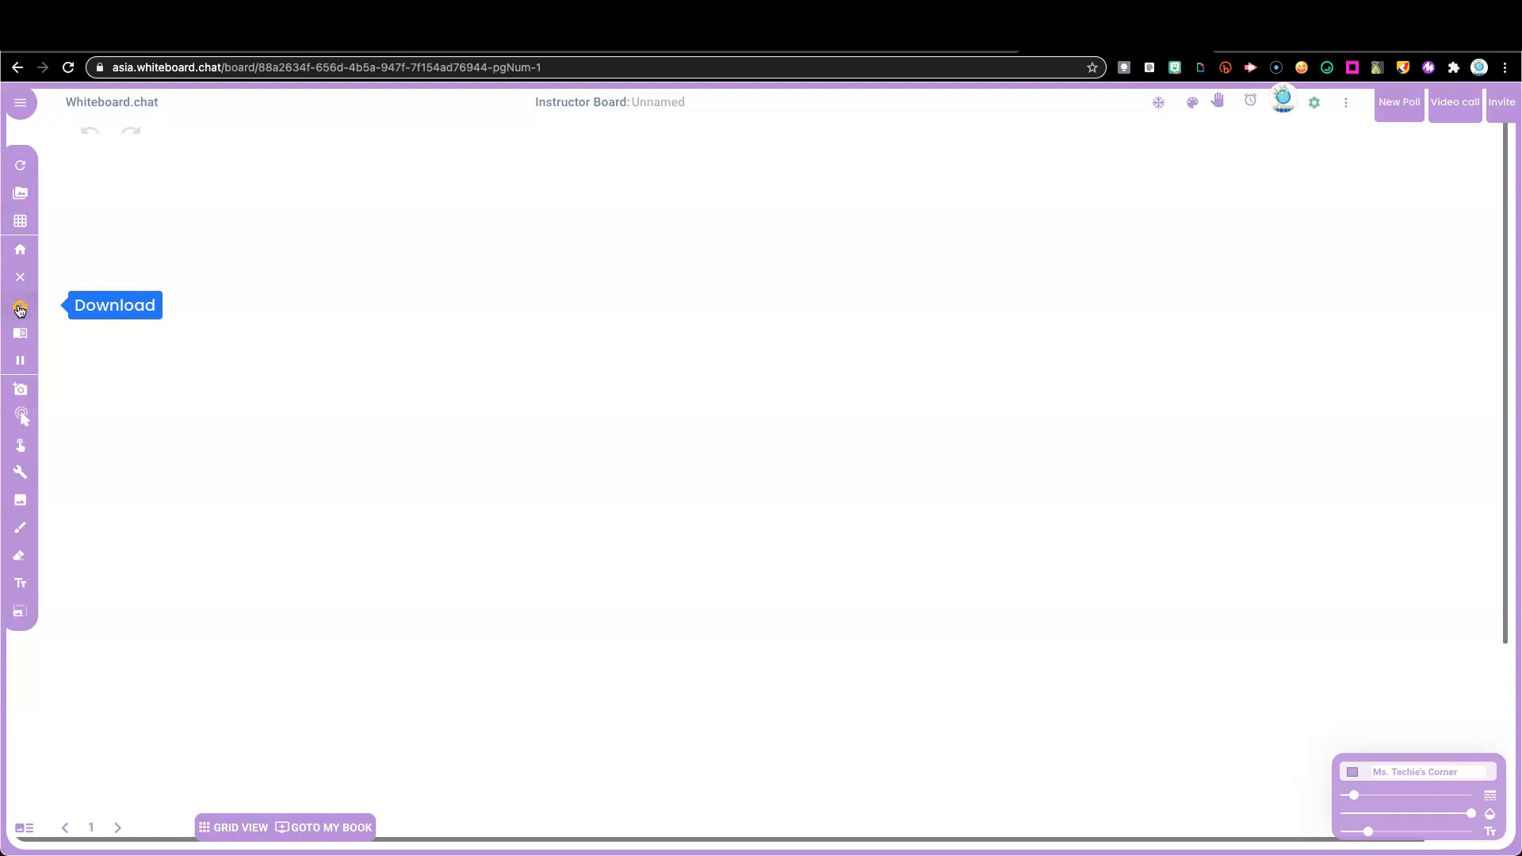
{"action": "left_click", "coordinate": [20, 337]}
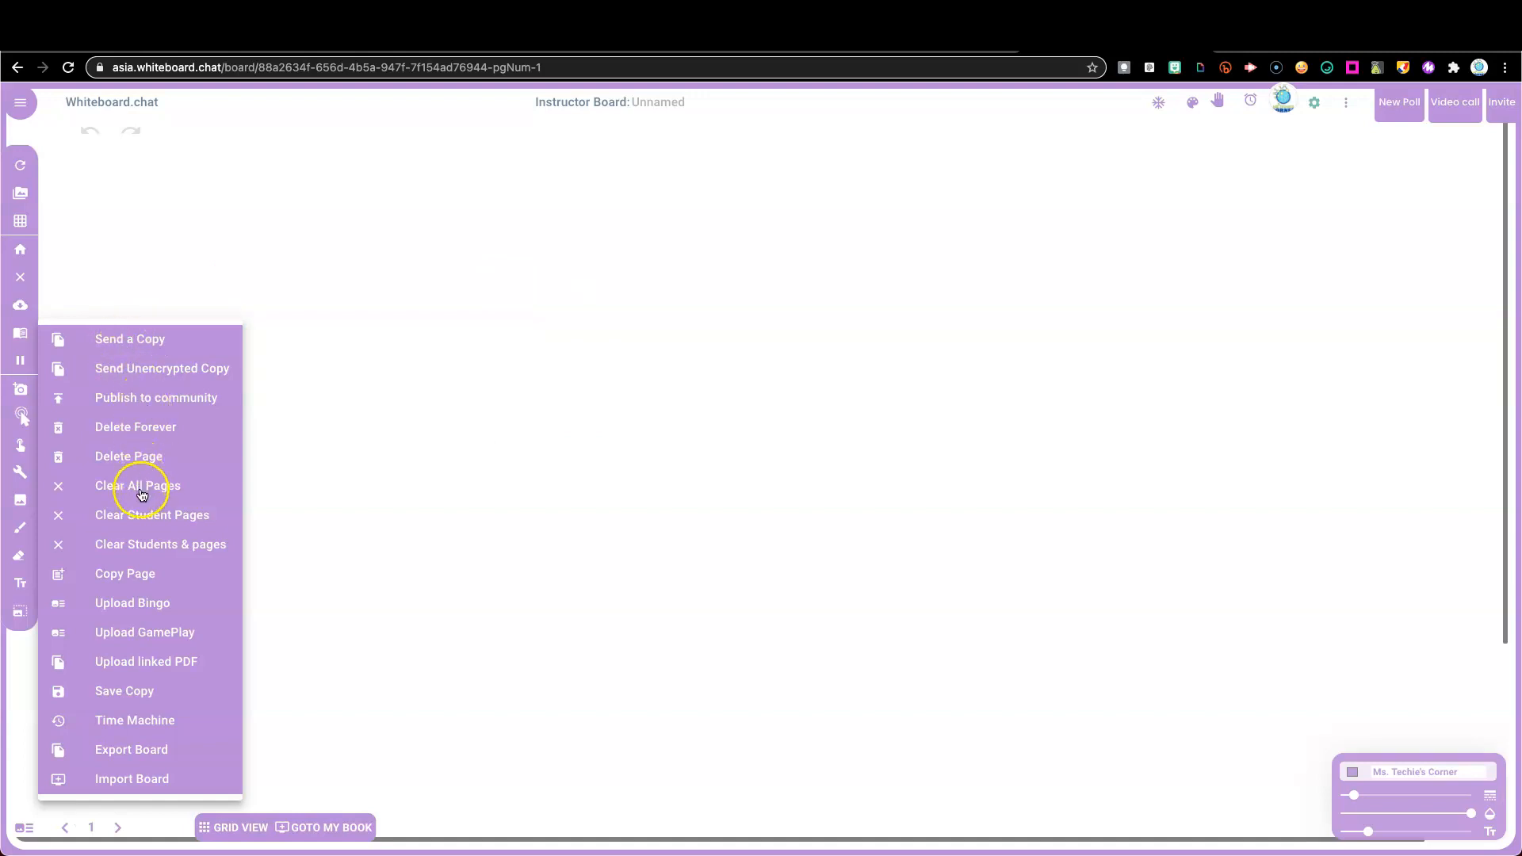
{"action": "left_click", "coordinate": [131, 701]}
{"action": "left_click", "coordinate": [22, 363]}
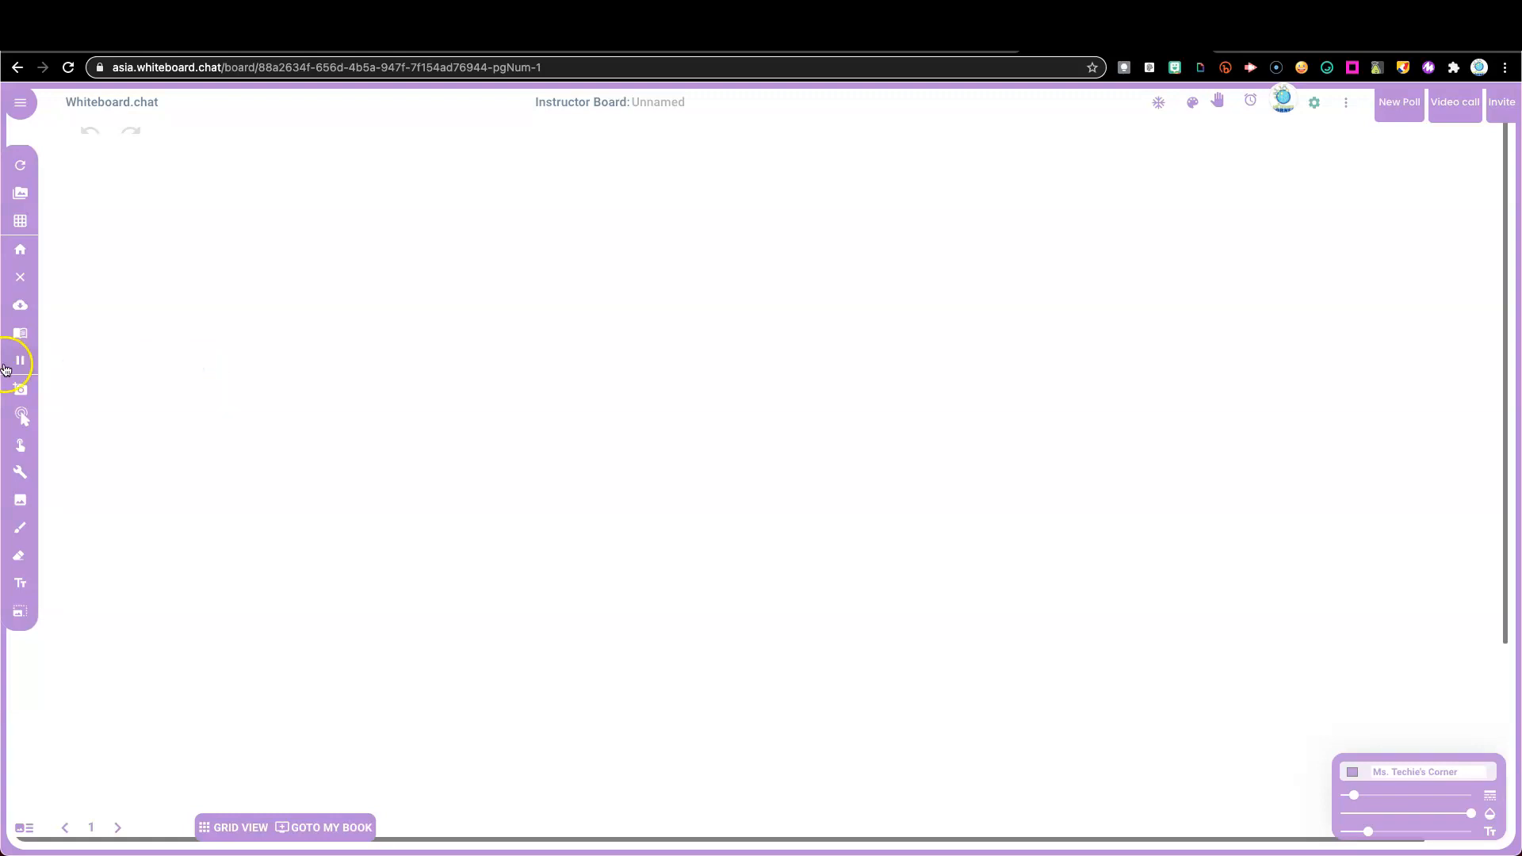
{"action": "left_click", "coordinate": [23, 392]}
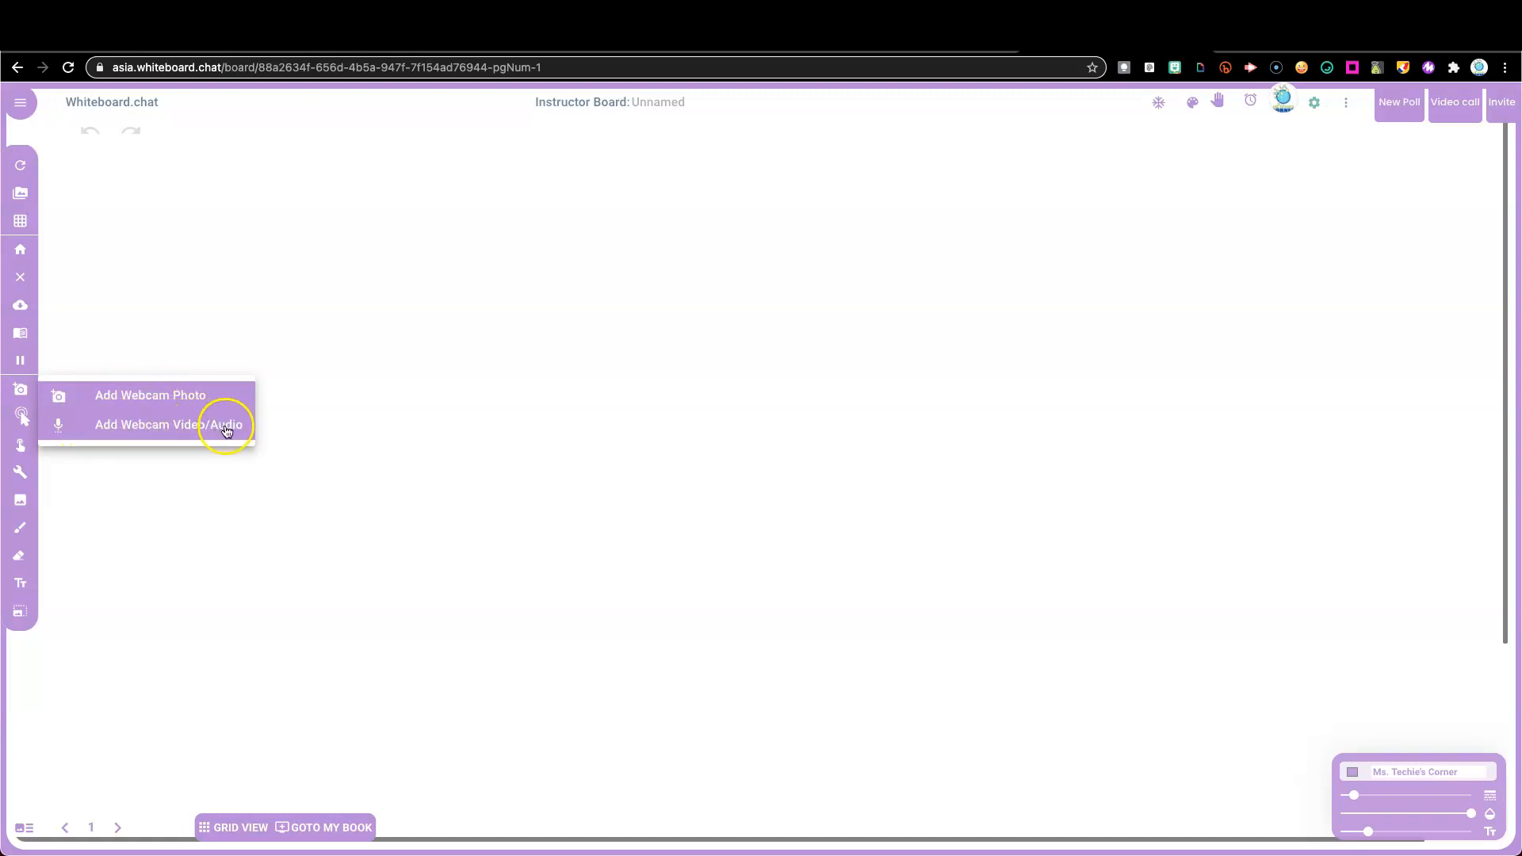
{"action": "left_click", "coordinate": [22, 417]}
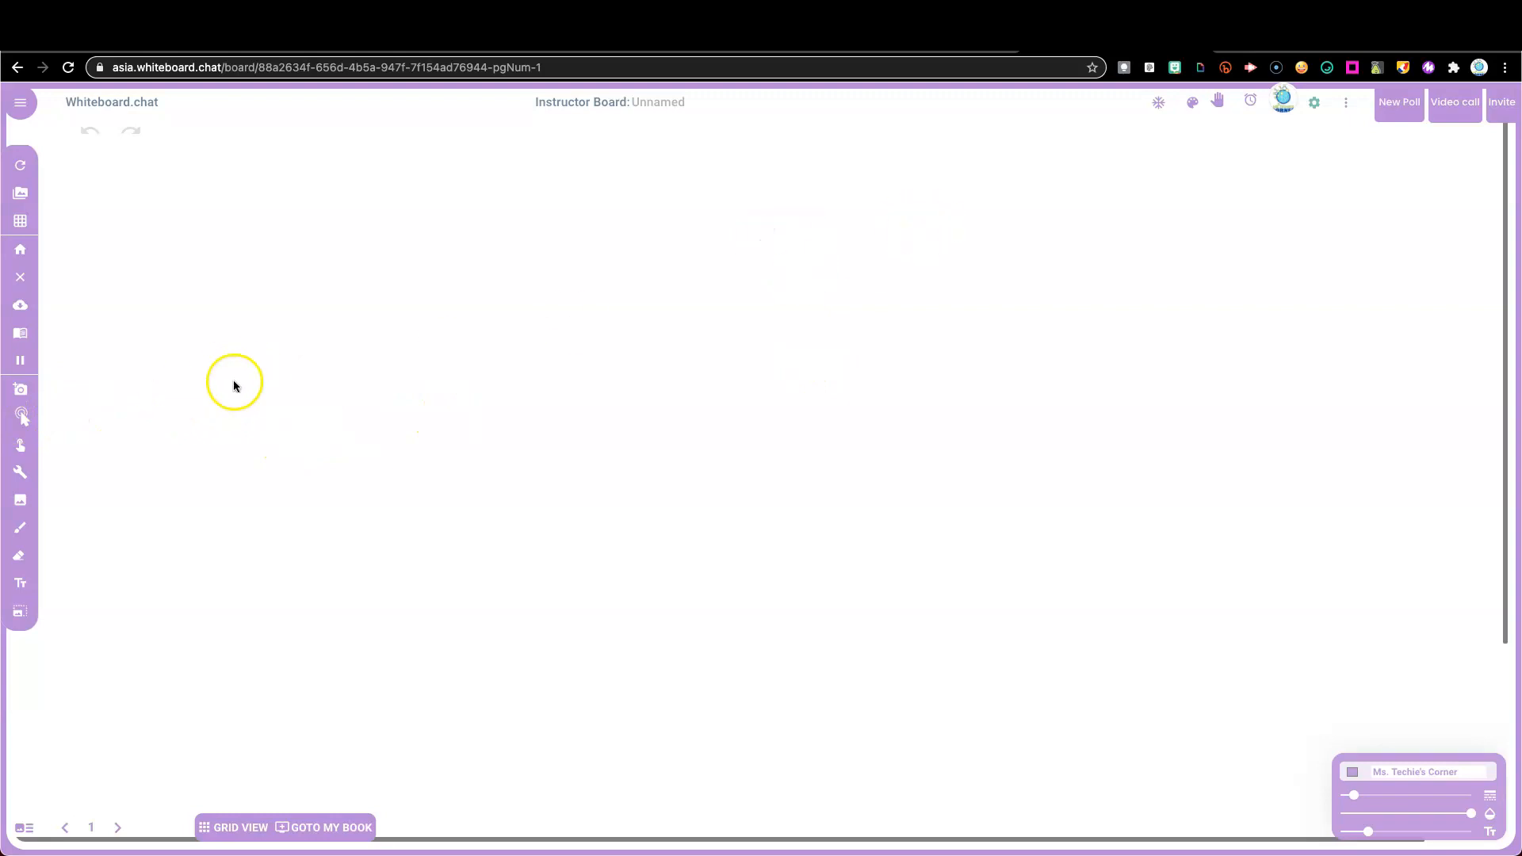
{"action": "left_click", "coordinate": [22, 473]}
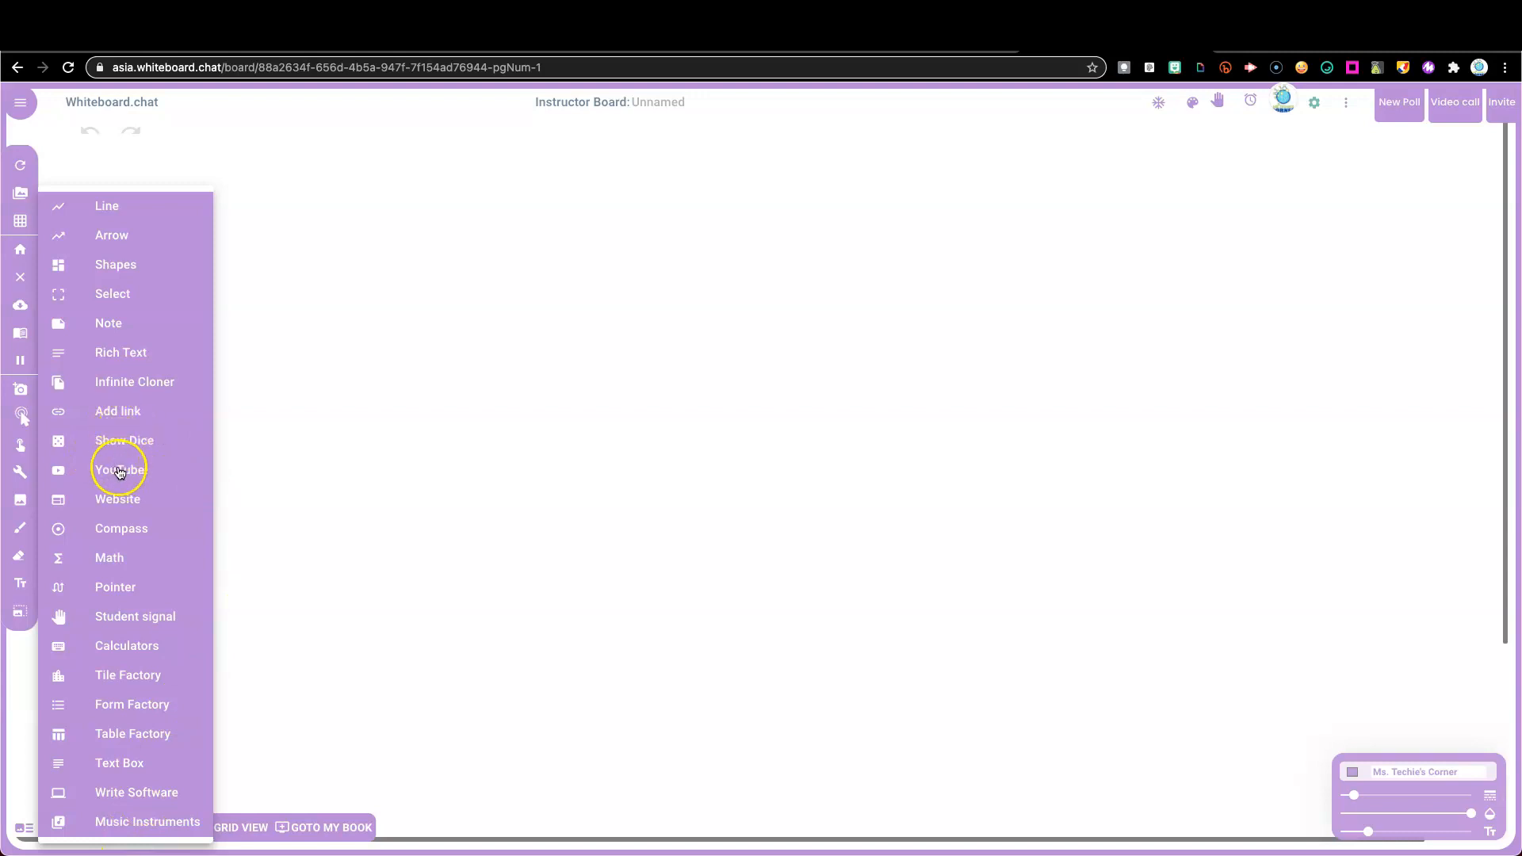
{"action": "left_click", "coordinate": [120, 472]}
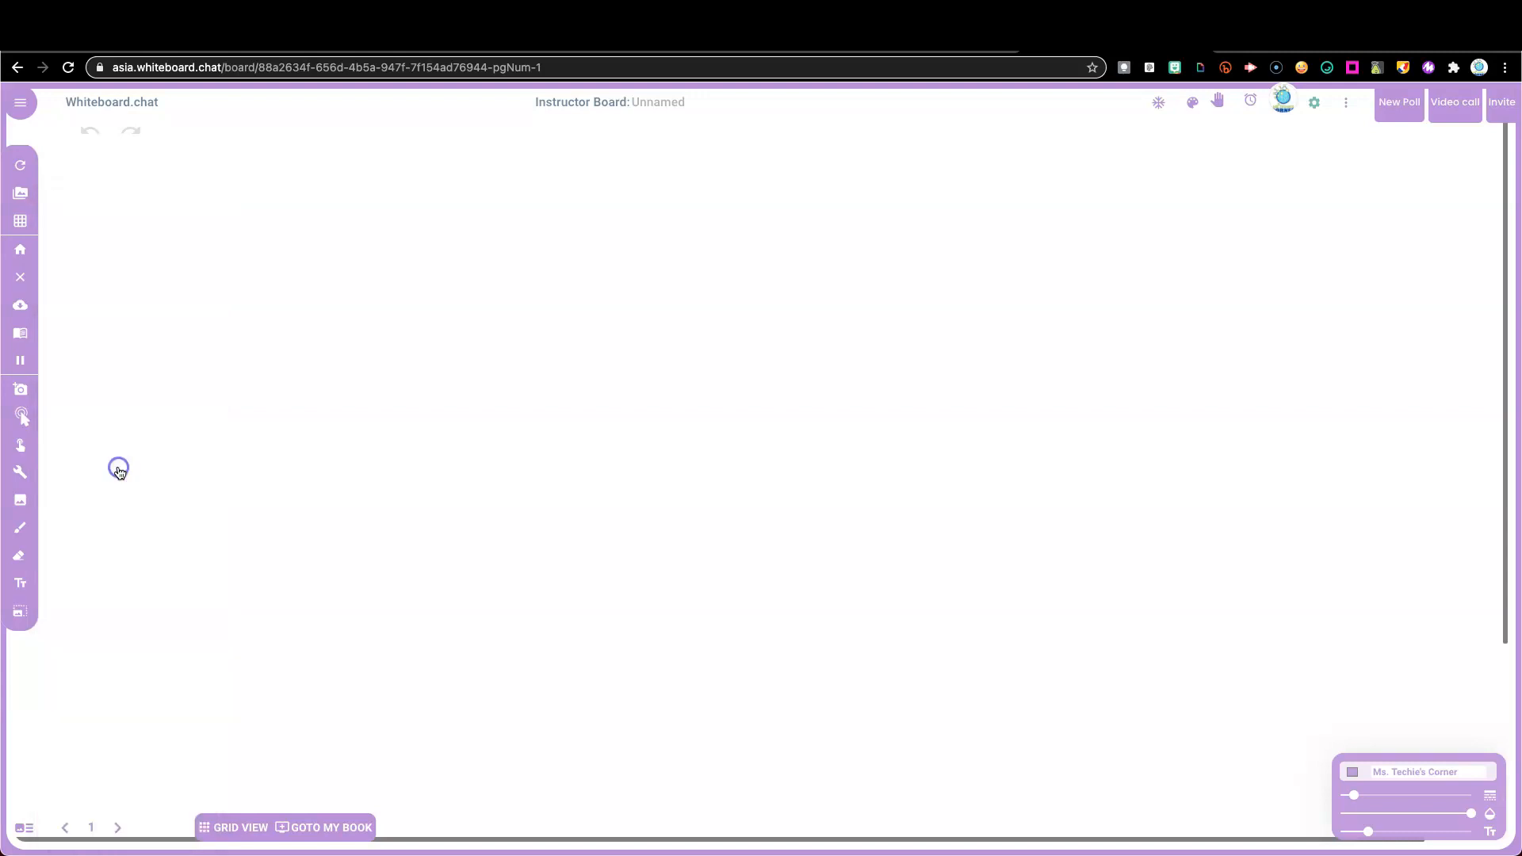
{"action": "left_click", "coordinate": [241, 379]}
{"action": "left_click", "coordinate": [282, 423]}
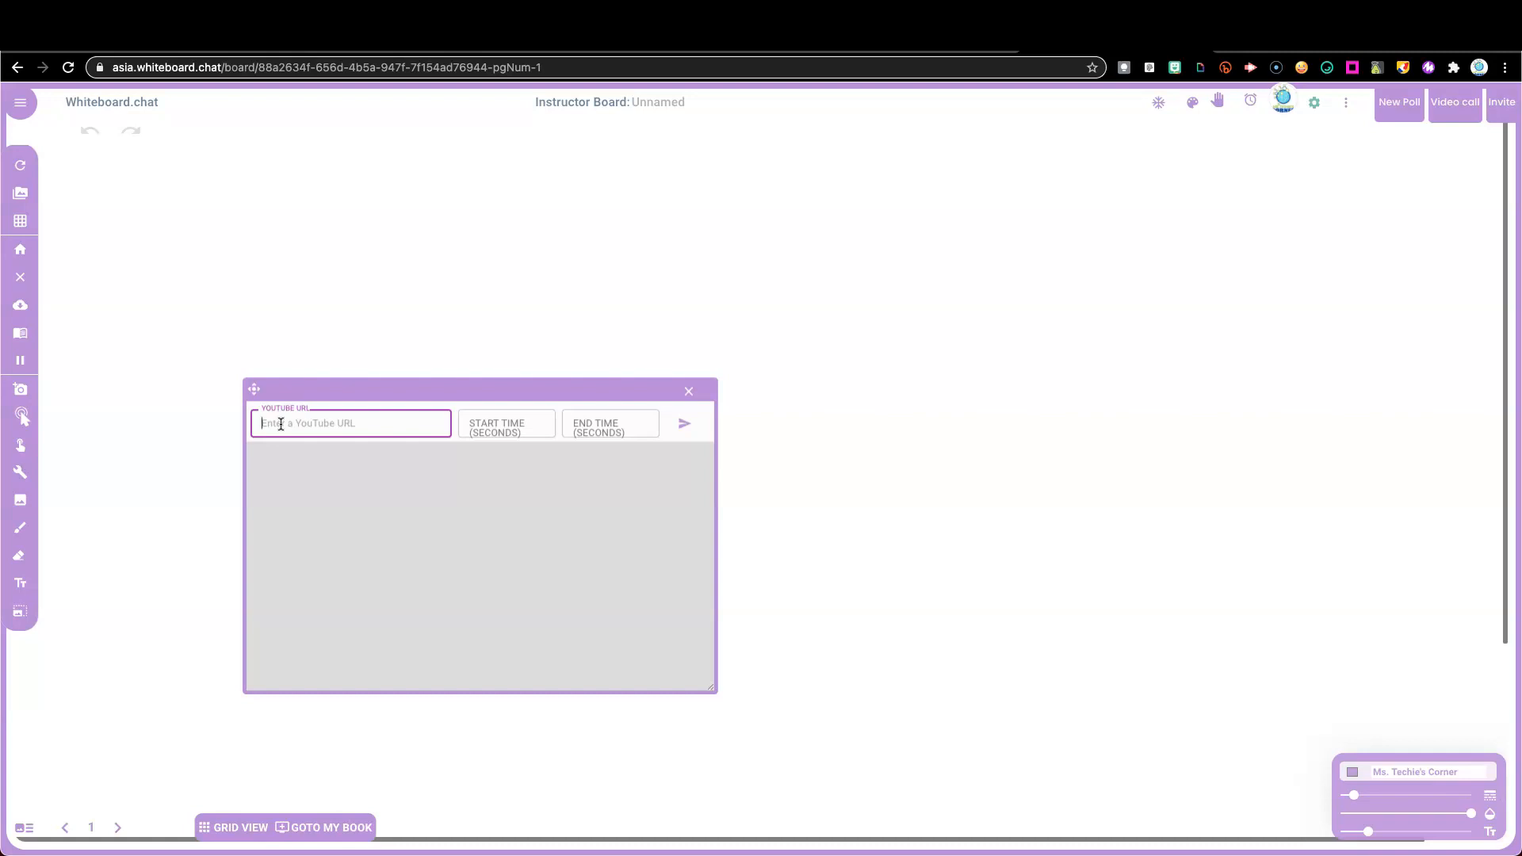
{"action": "left_click", "coordinate": [273, 422]}
{"action": "type", "text": "https://youtu.be/MRA7Gc8RH5k"}
{"action": "left_click", "coordinate": [442, 417]}
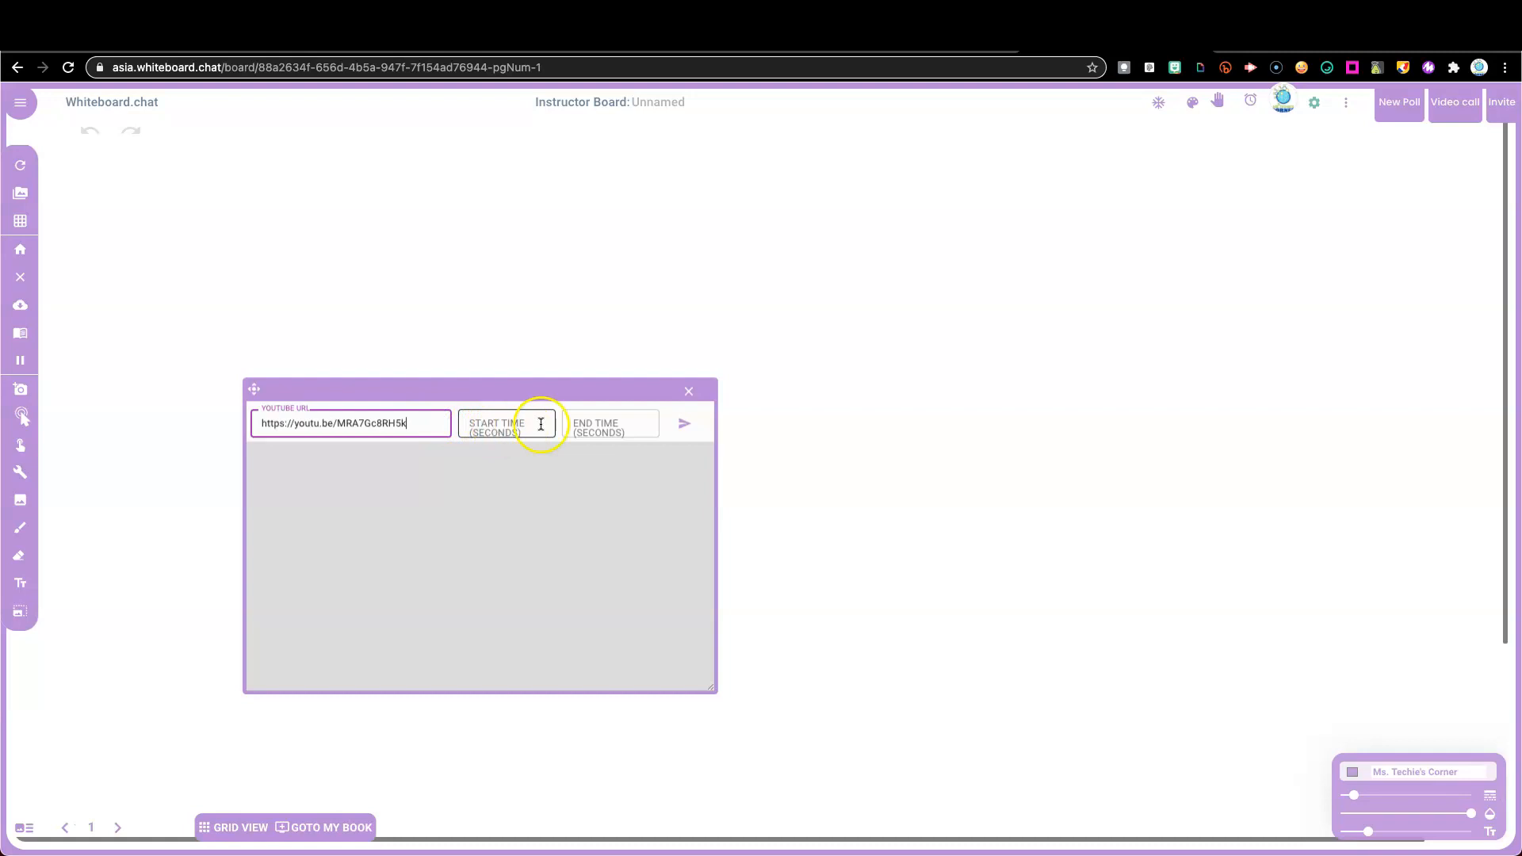
Step: Set the video's start time to 10 seconds and end time to 40 seconds, and load the video
{"action": "left_click", "coordinate": [492, 425]}
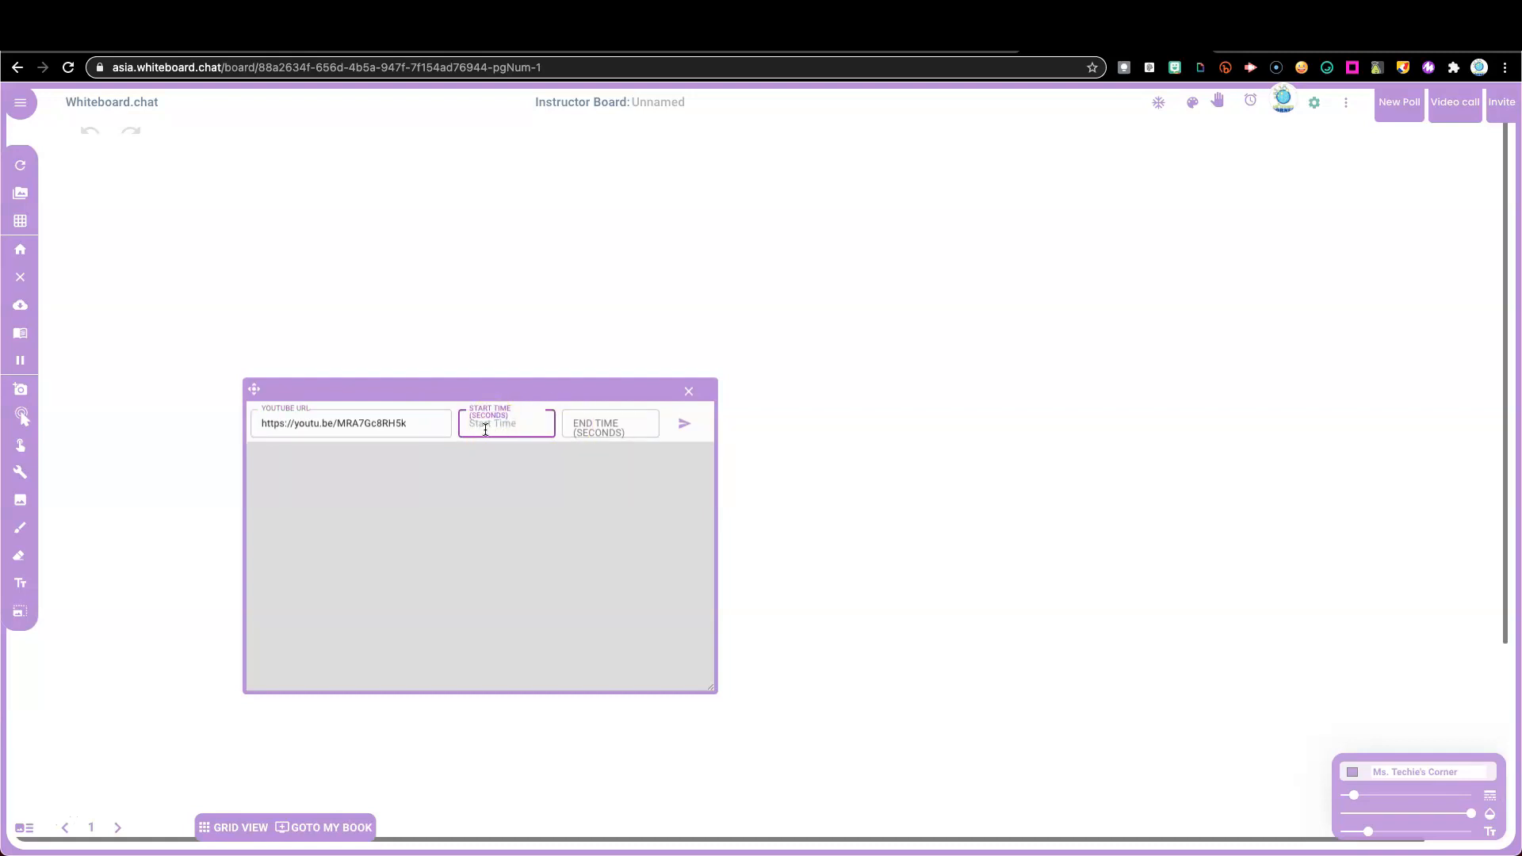
{"action": "type", "text": "10"}
{"action": "left_click", "coordinate": [605, 426]}
{"action": "type", "text": "40"}
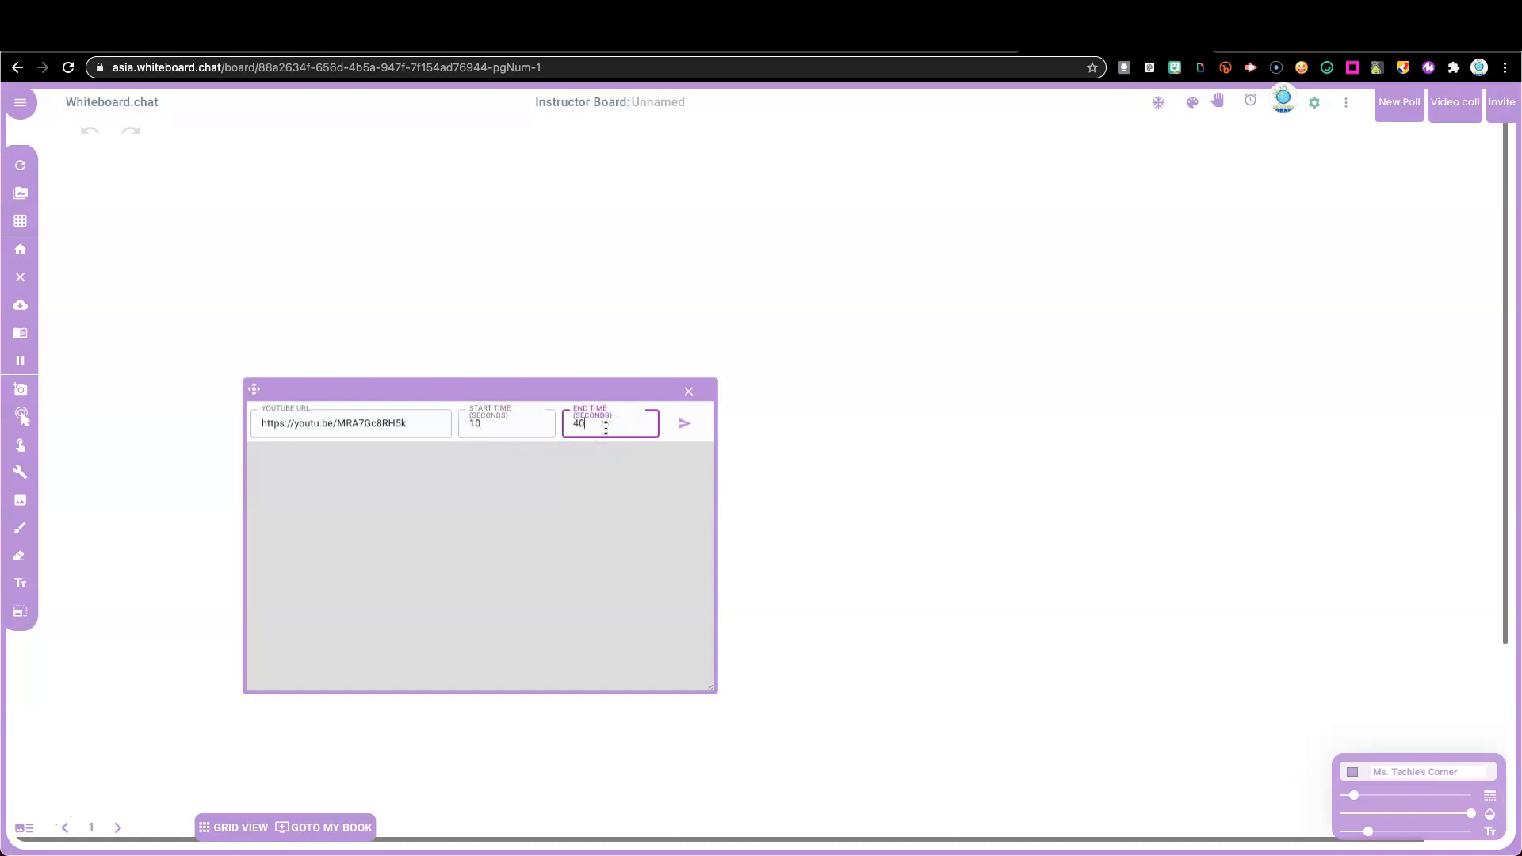
{"action": "left_click", "coordinate": [667, 438]}
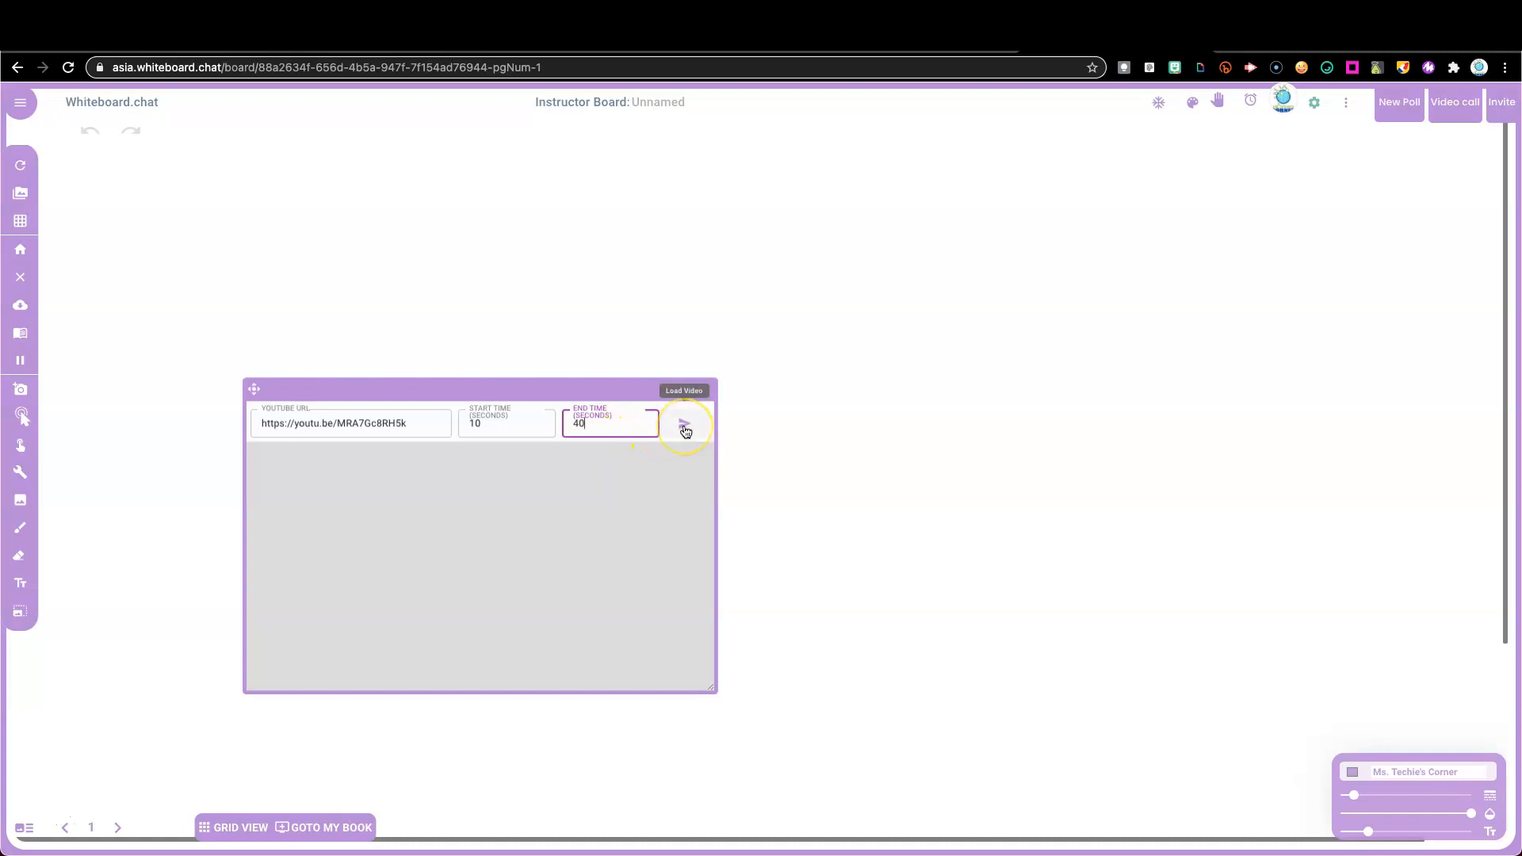
{"action": "left_click", "coordinate": [686, 431]}
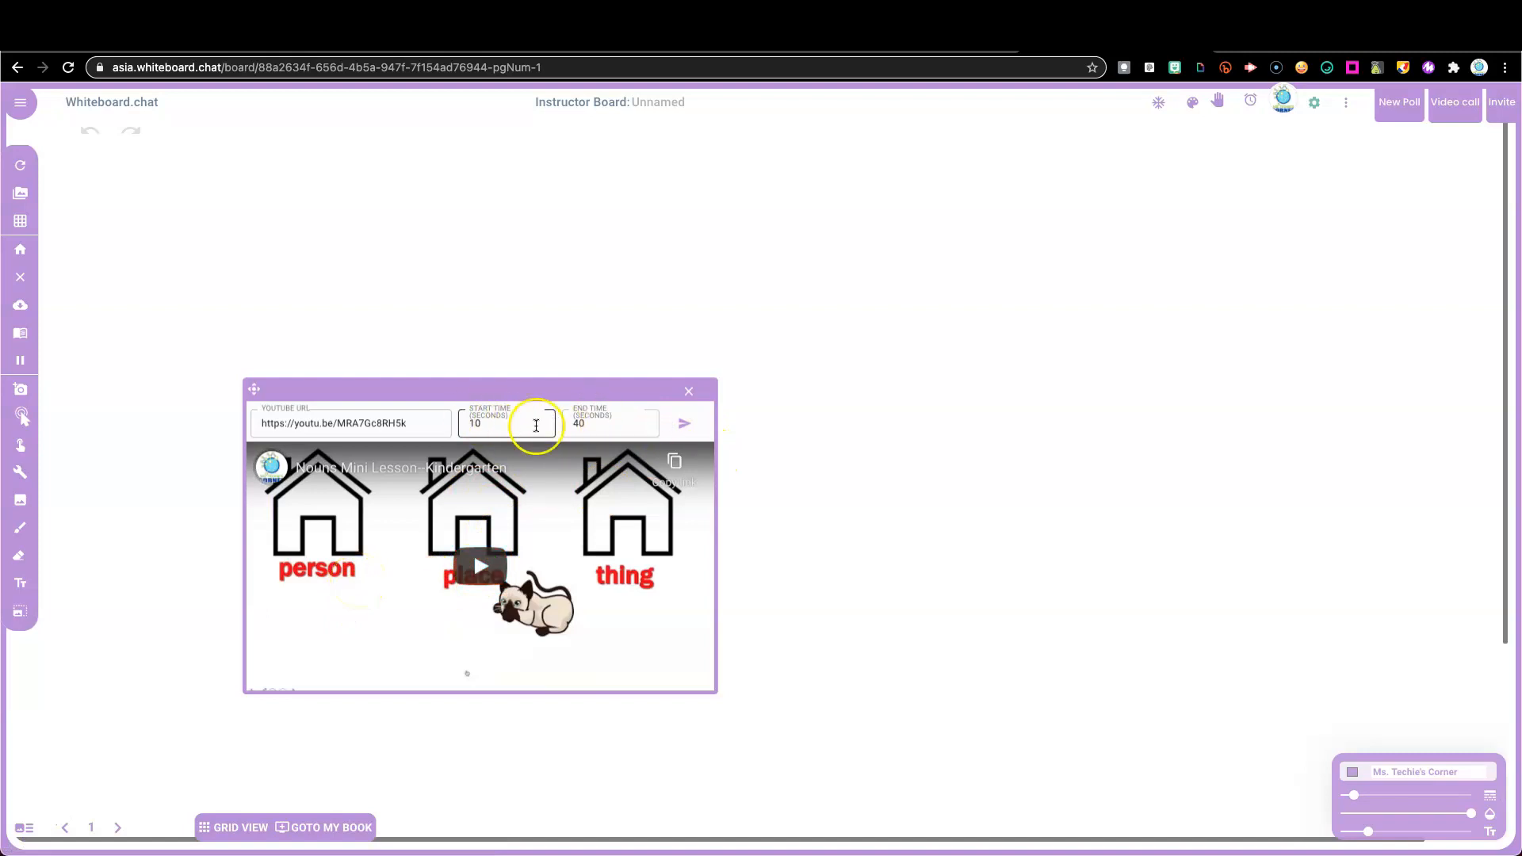
{"action": "left_click", "coordinate": [588, 433]}
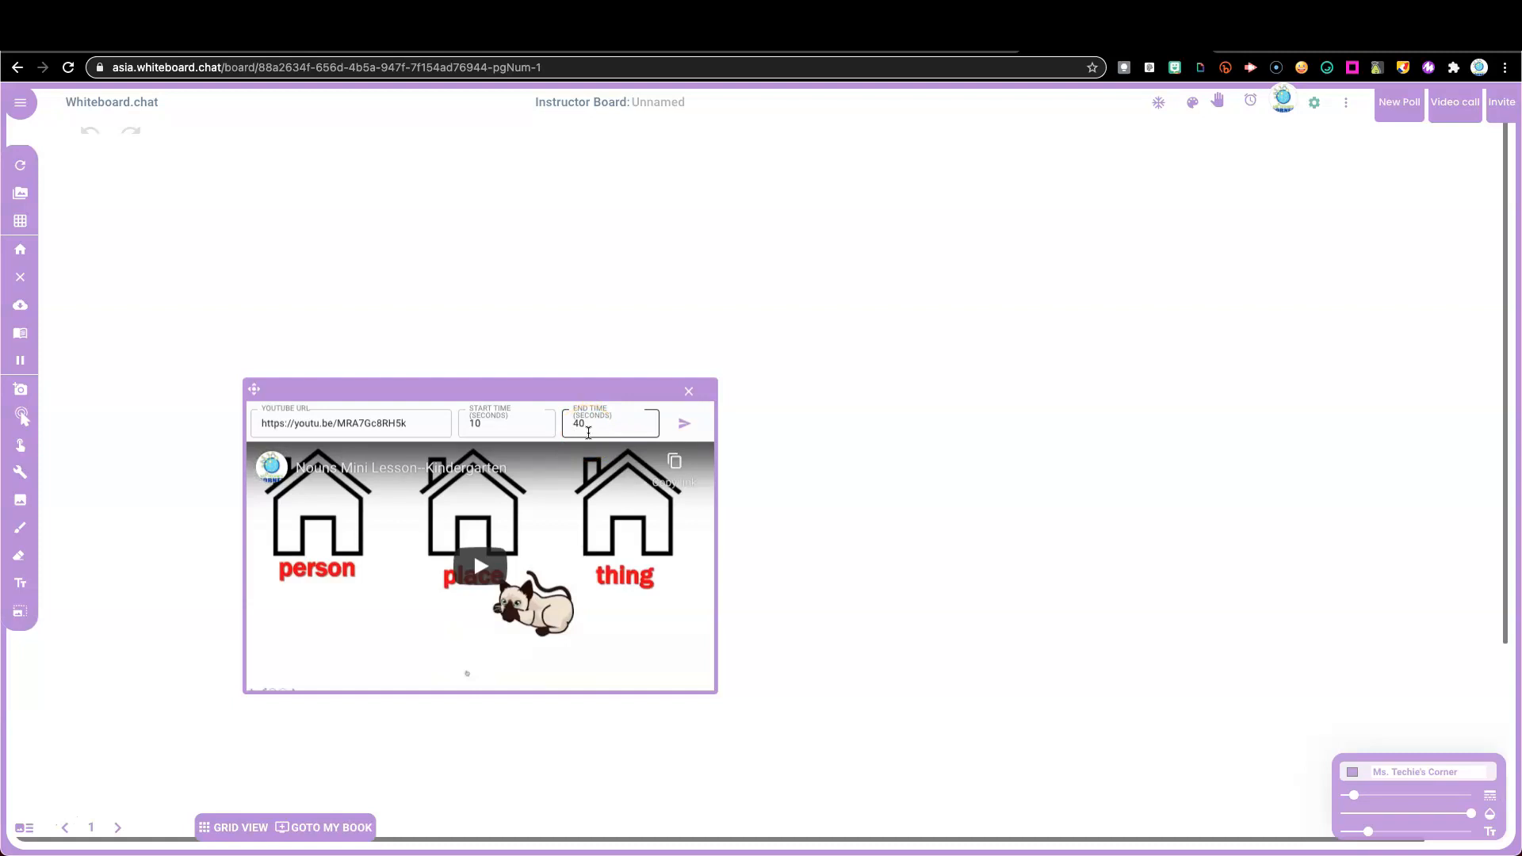
{"action": "left_click", "coordinate": [197, 159]}
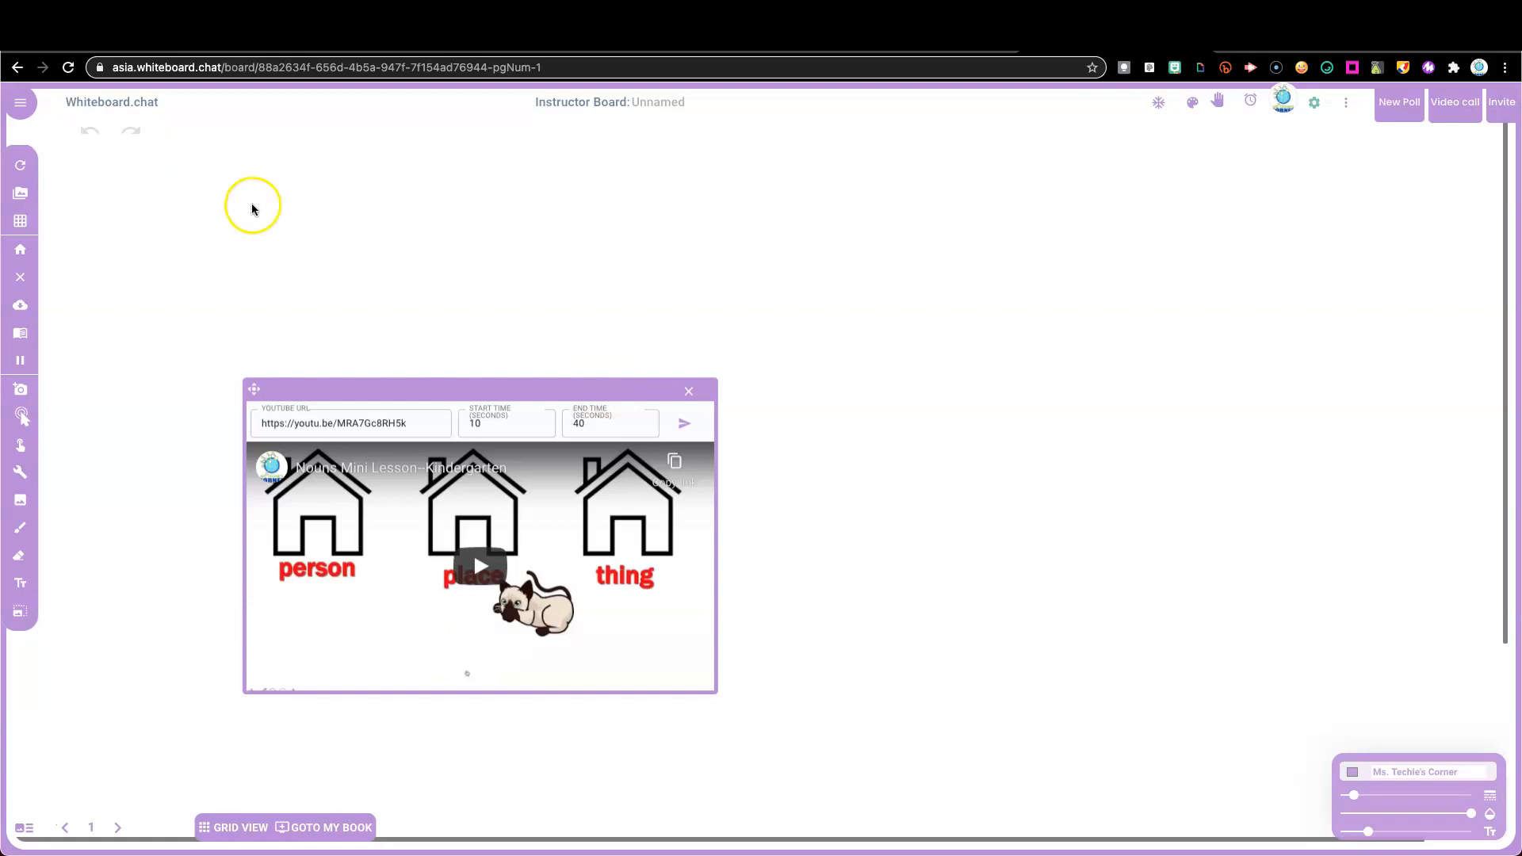
Step: Place a rich text box beside the video and enter "type here" in it
{"action": "left_click", "coordinate": [20, 476]}
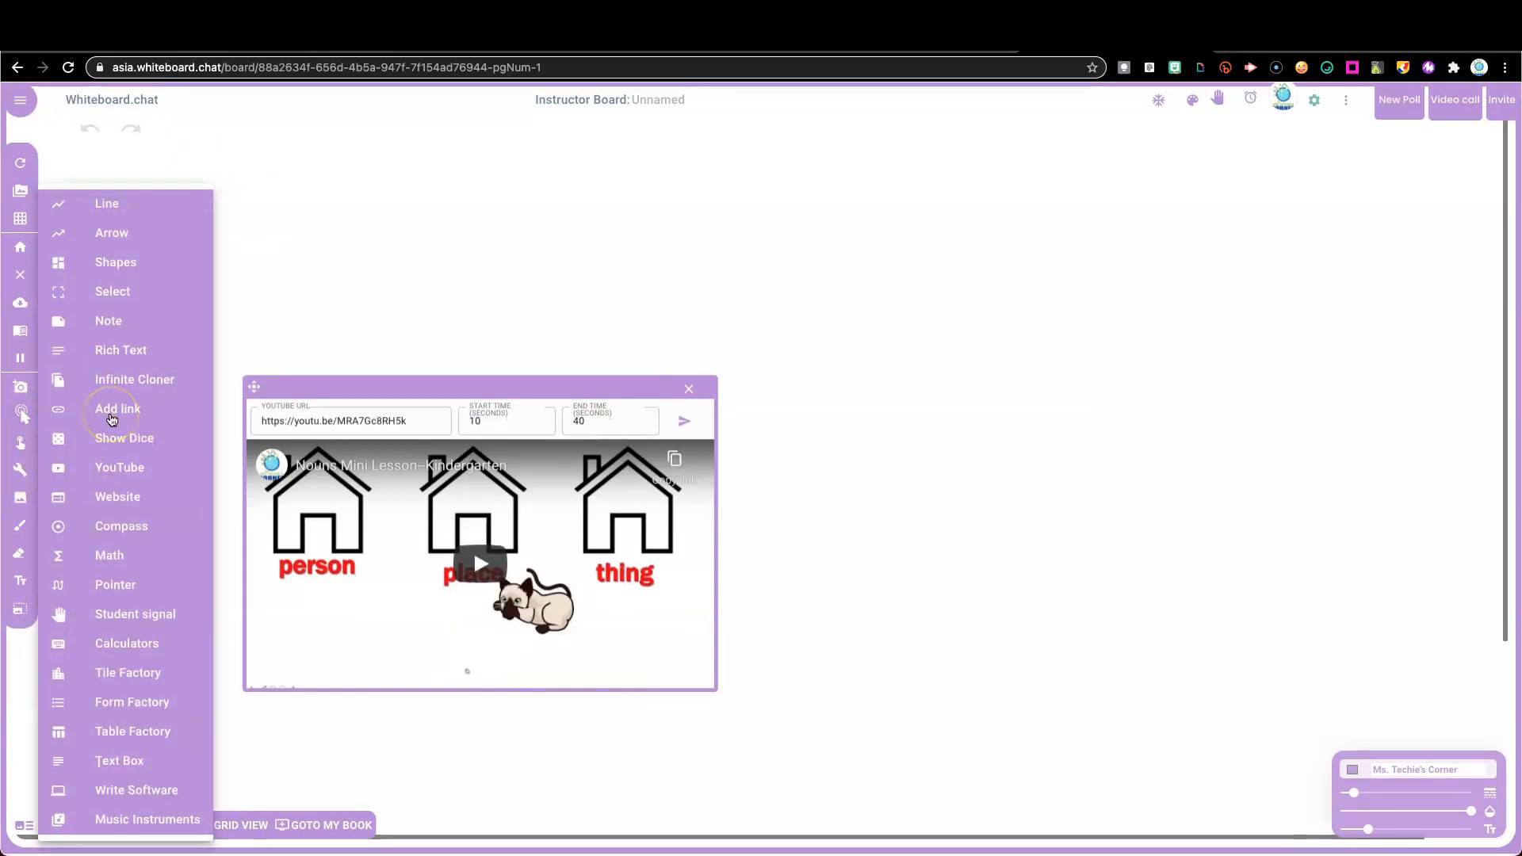
{"action": "left_click", "coordinate": [131, 355]}
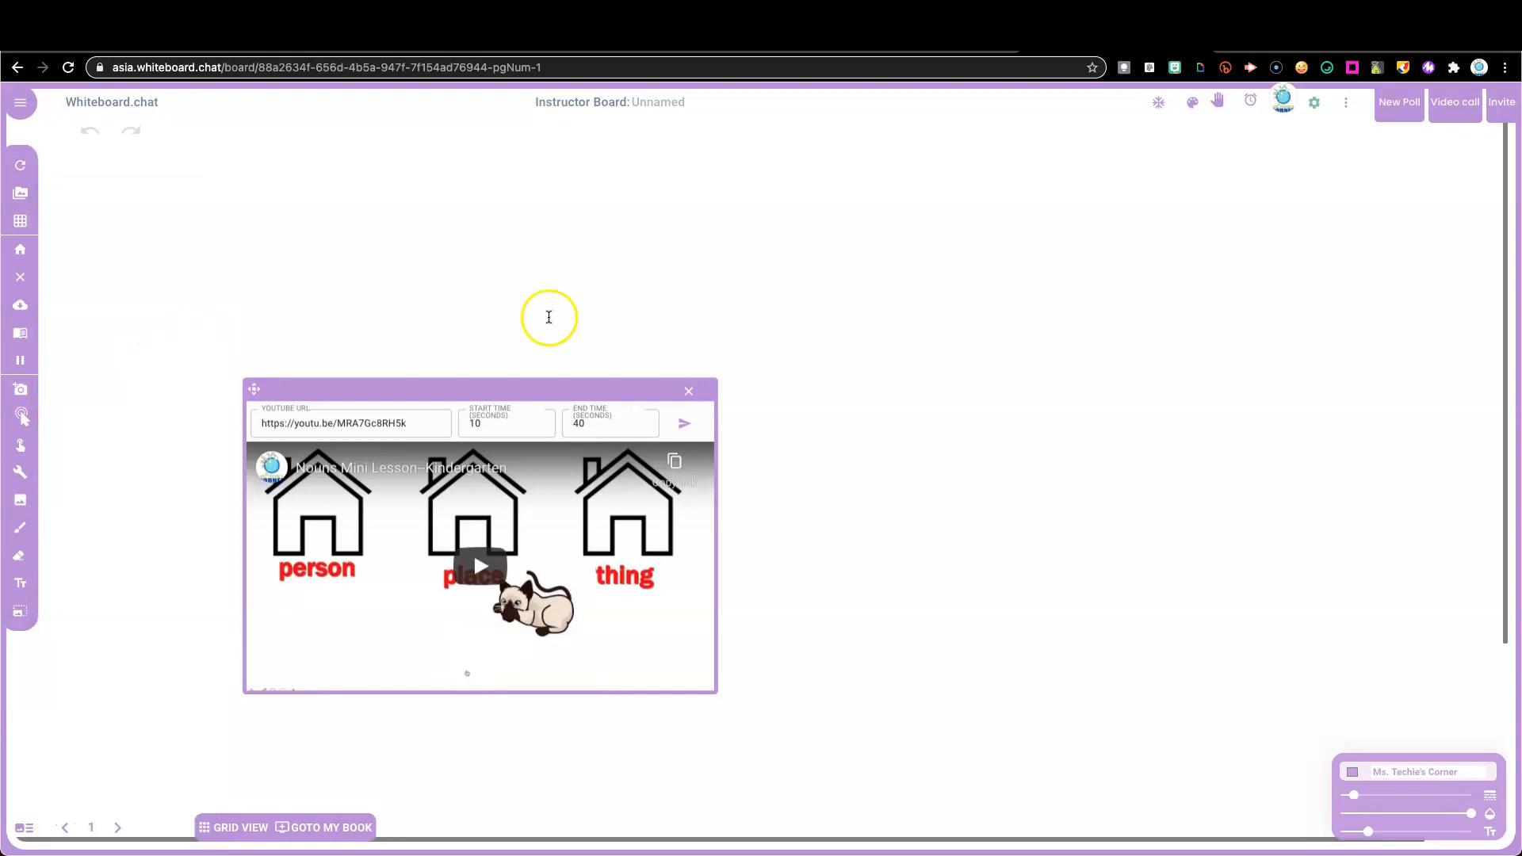
{"action": "left_click", "coordinate": [800, 318]}
{"action": "left_click", "coordinate": [820, 408]}
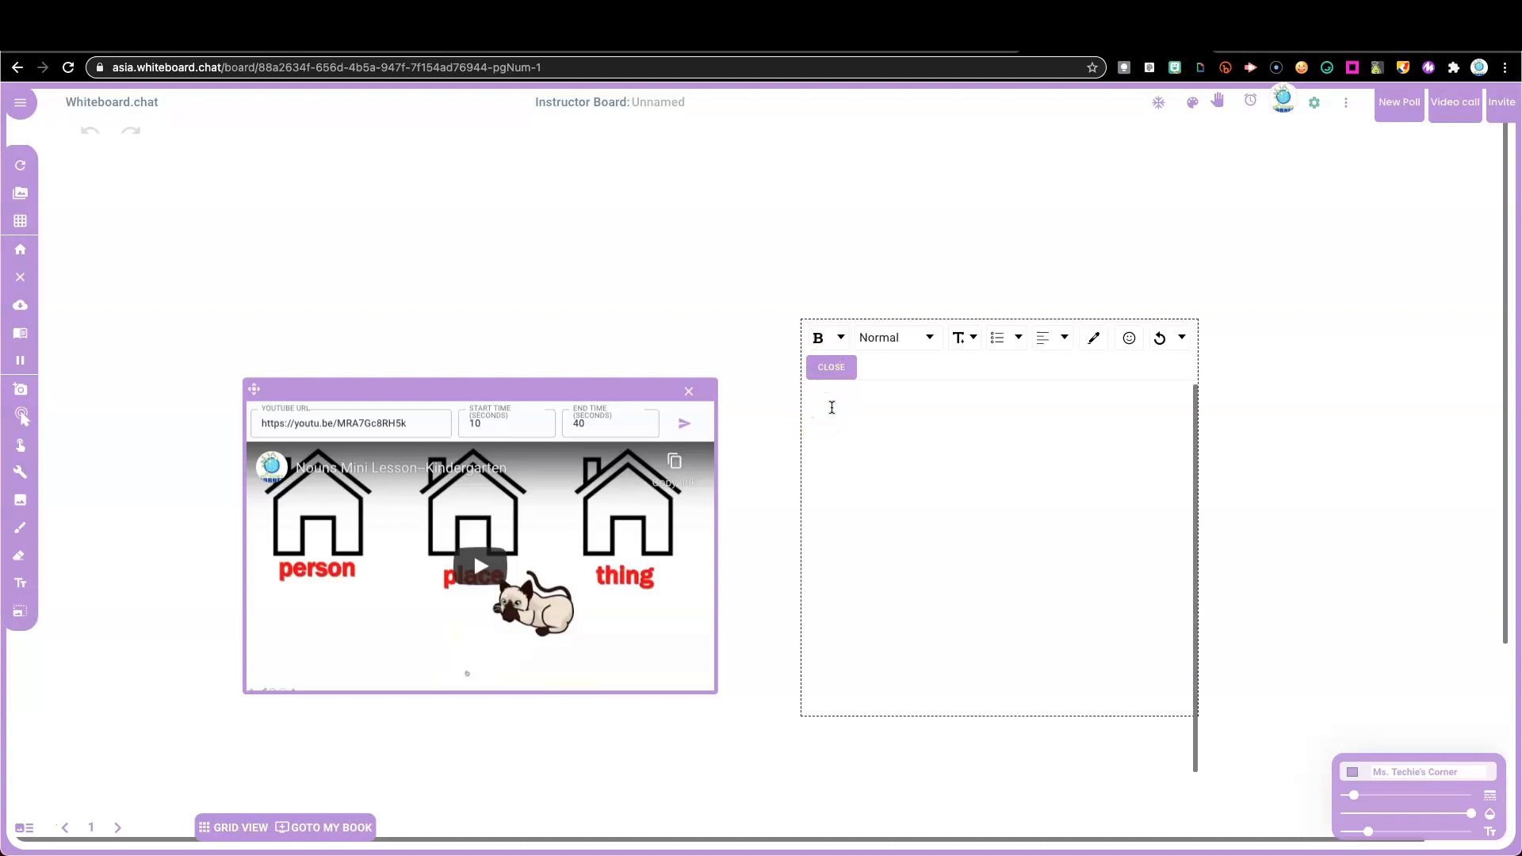
{"action": "type", "text": "type here"}
Step: Review the rich text box's style, heading and list options, and choose font size 16
{"action": "left_click", "coordinate": [839, 337]}
{"action": "left_click", "coordinate": [828, 362]}
{"action": "left_click", "coordinate": [842, 340]}
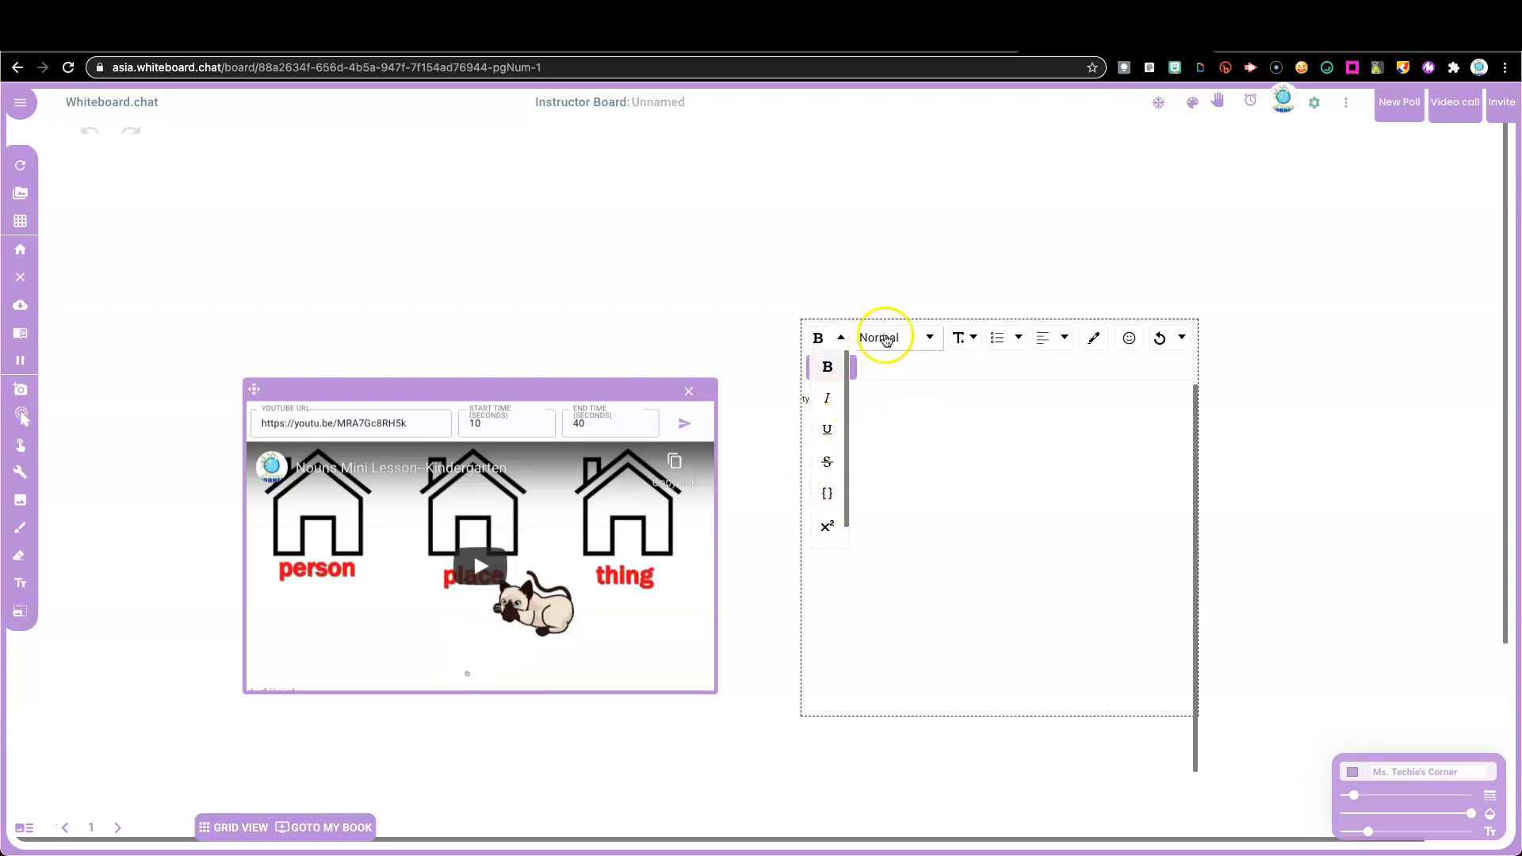
{"action": "left_click", "coordinate": [929, 338]}
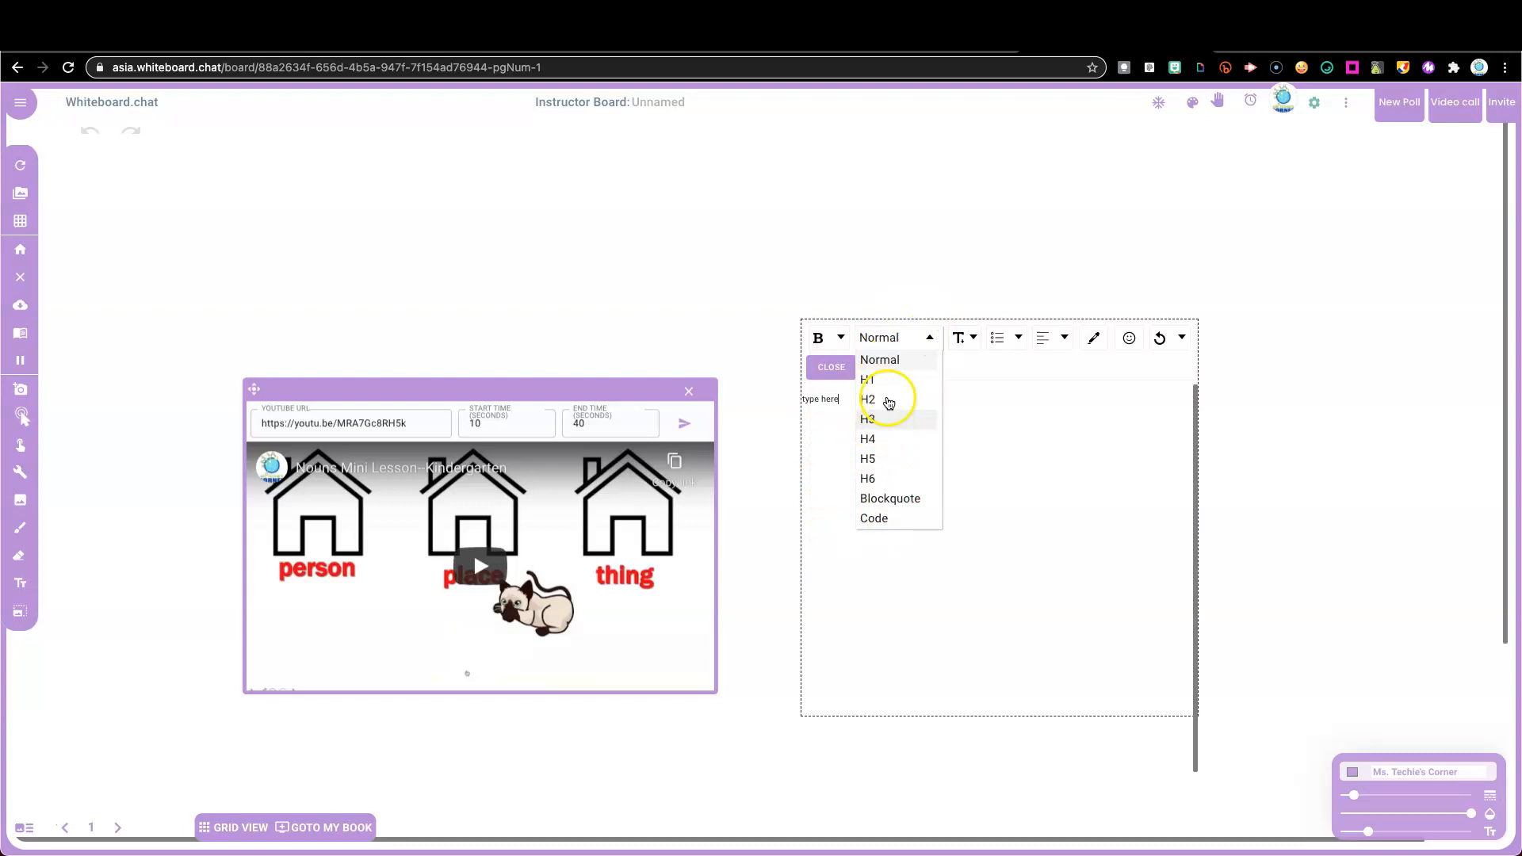
{"action": "left_click", "coordinate": [973, 340]}
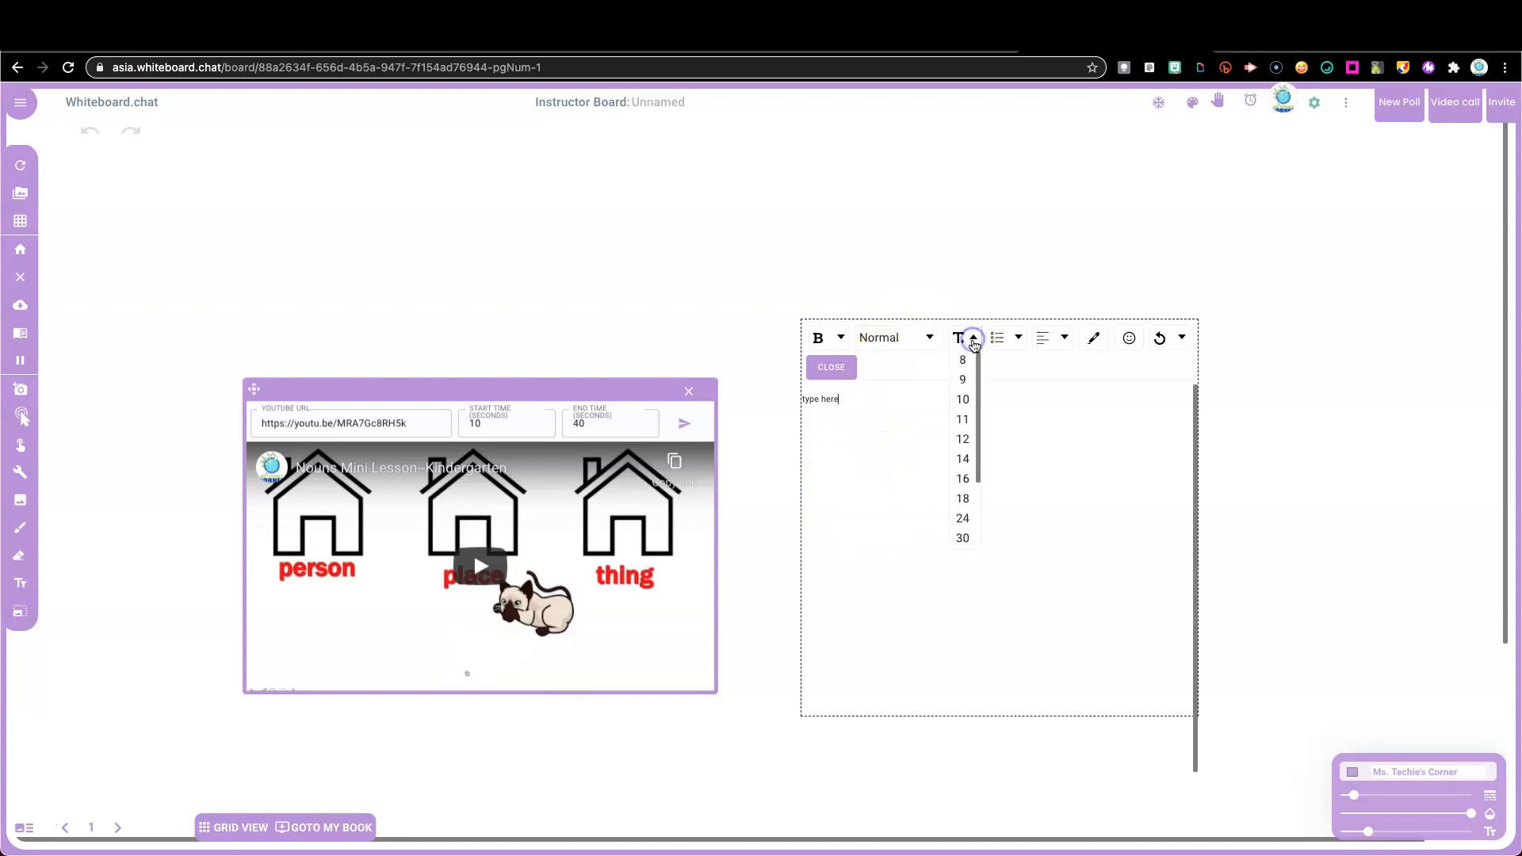
{"action": "left_click", "coordinate": [969, 479]}
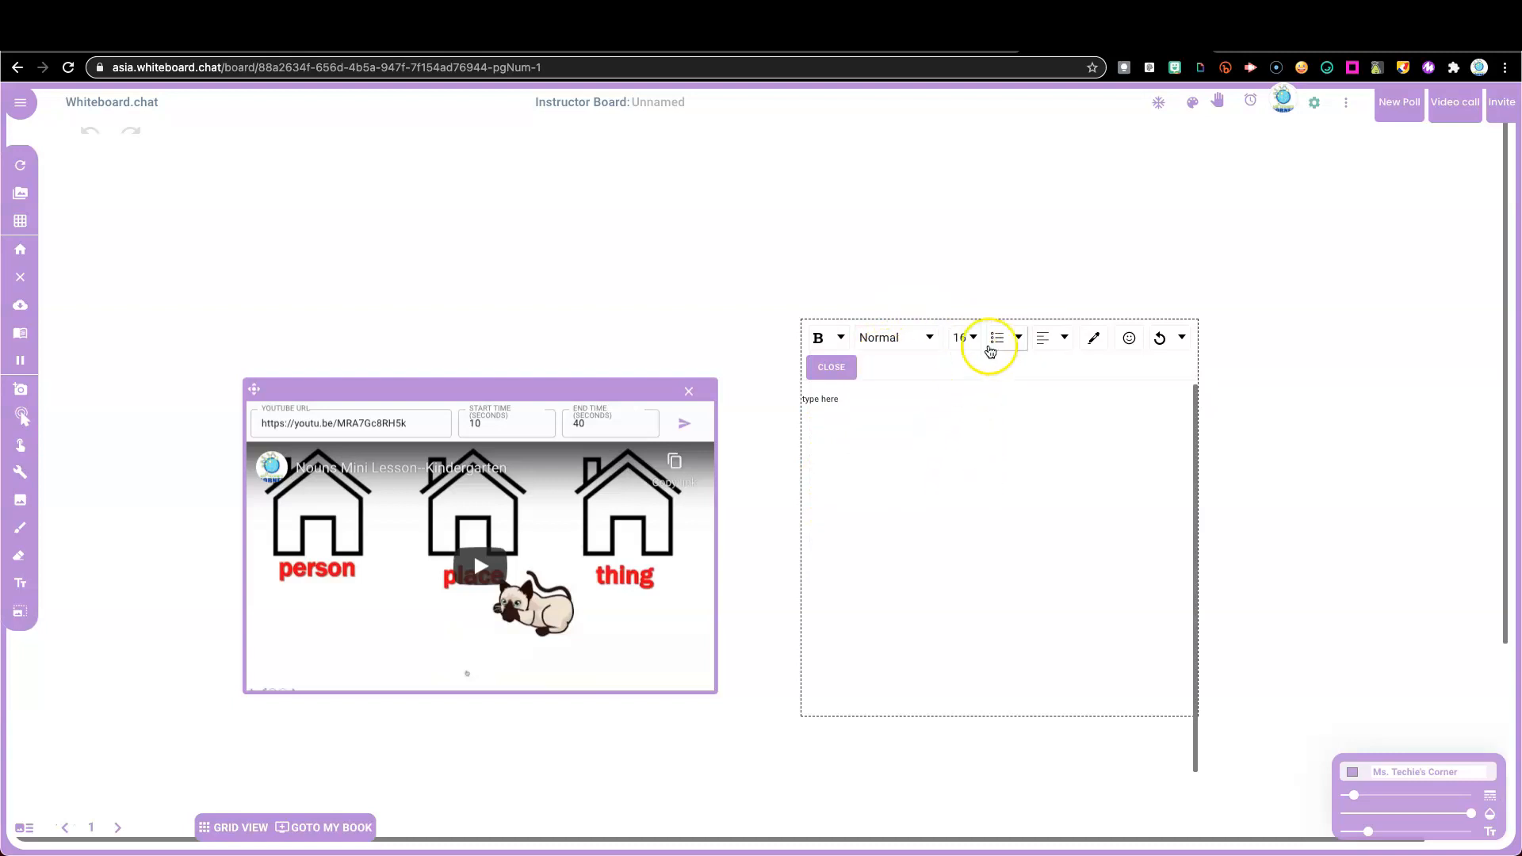
{"action": "left_click", "coordinate": [1018, 338]}
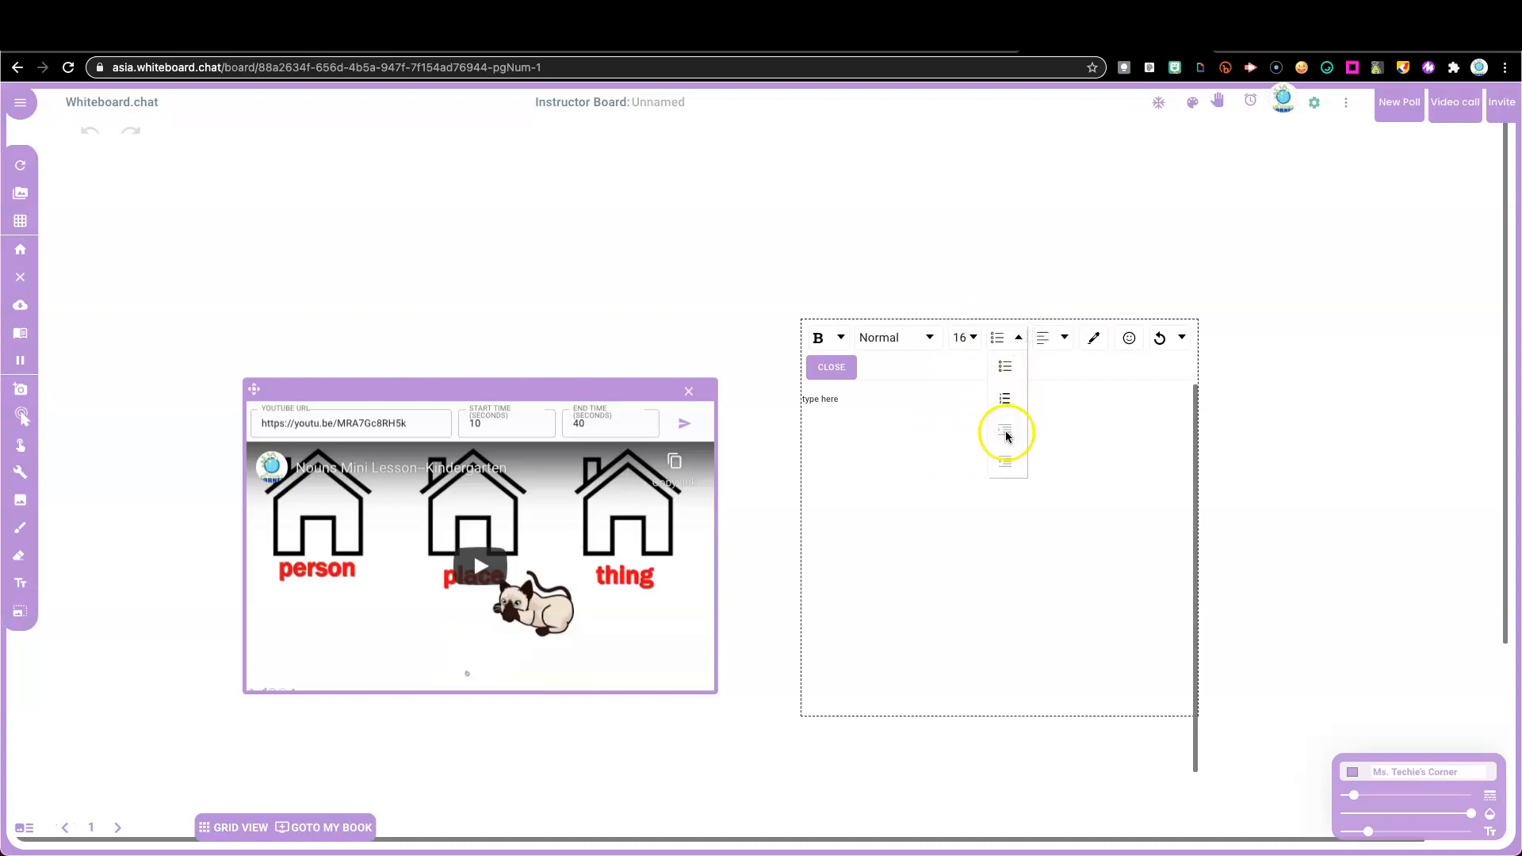
{"action": "left_click", "coordinate": [870, 474]}
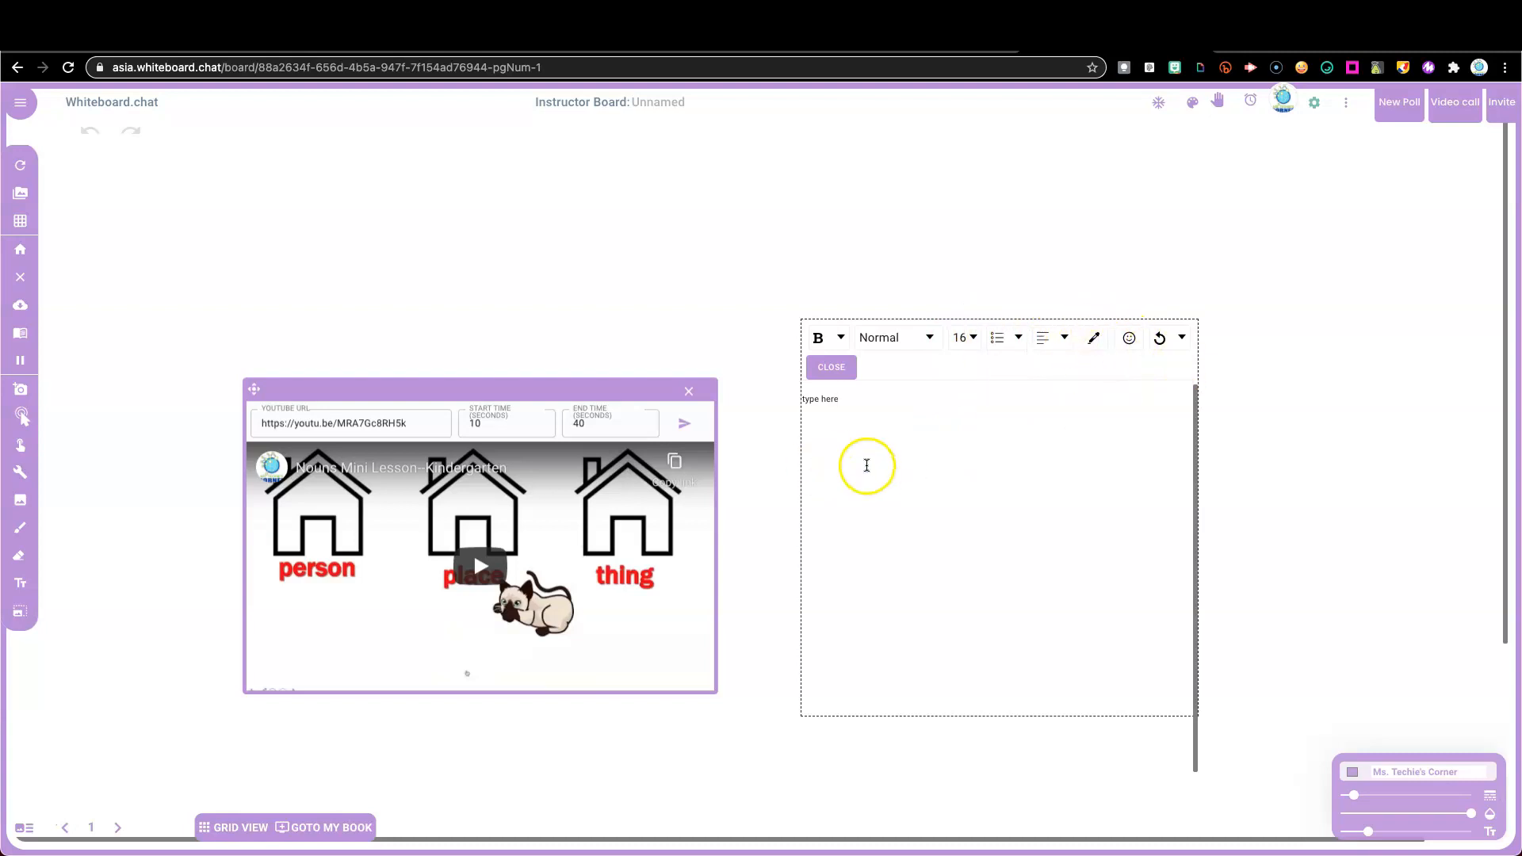
Step: Show three dice on the board and hide them again
{"action": "left_click", "coordinate": [11, 471]}
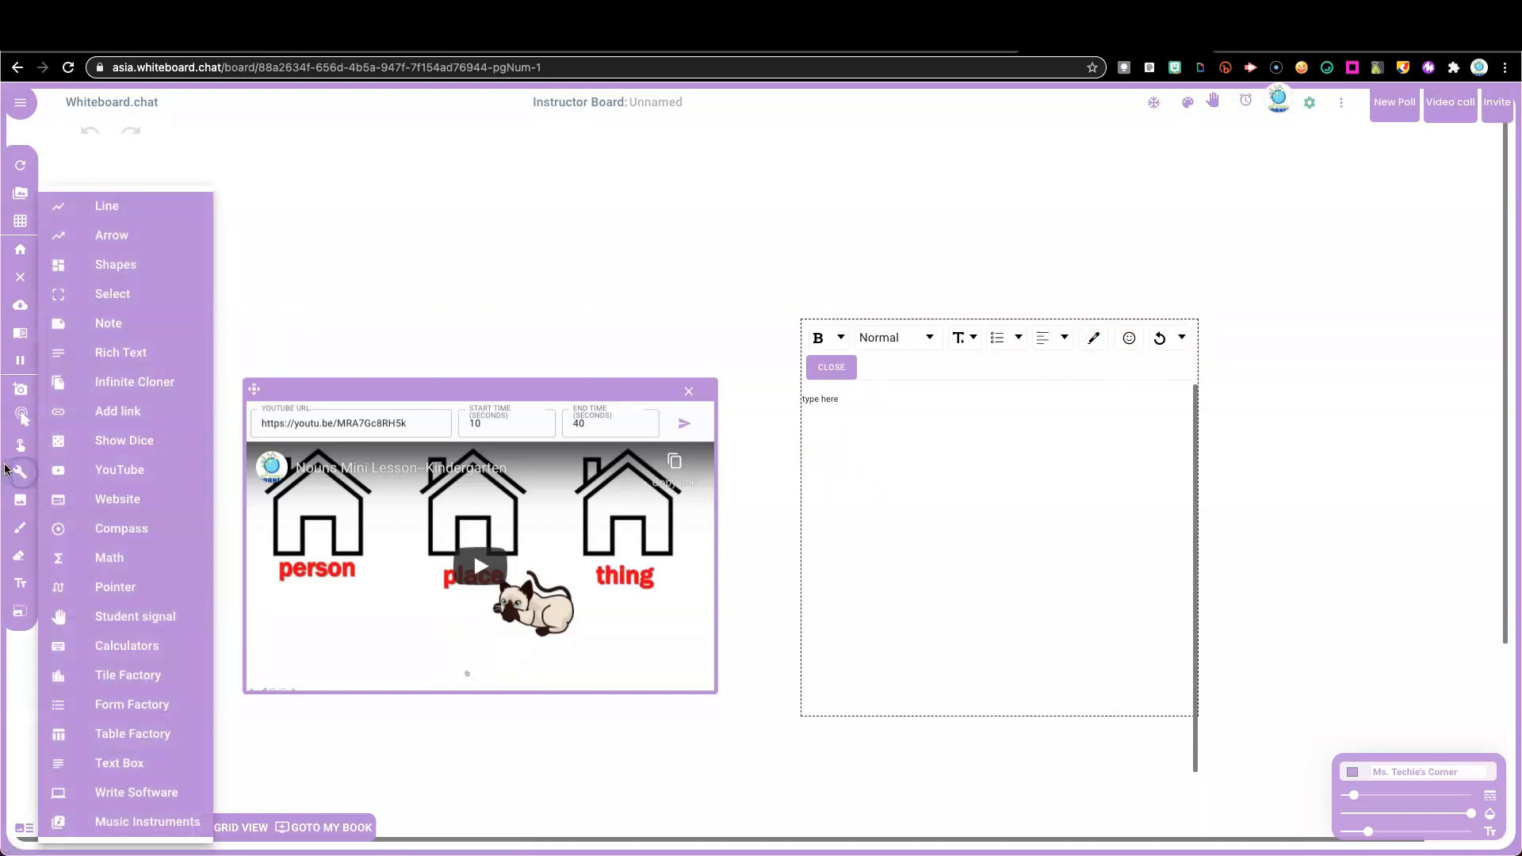
{"action": "left_click", "coordinate": [115, 443]}
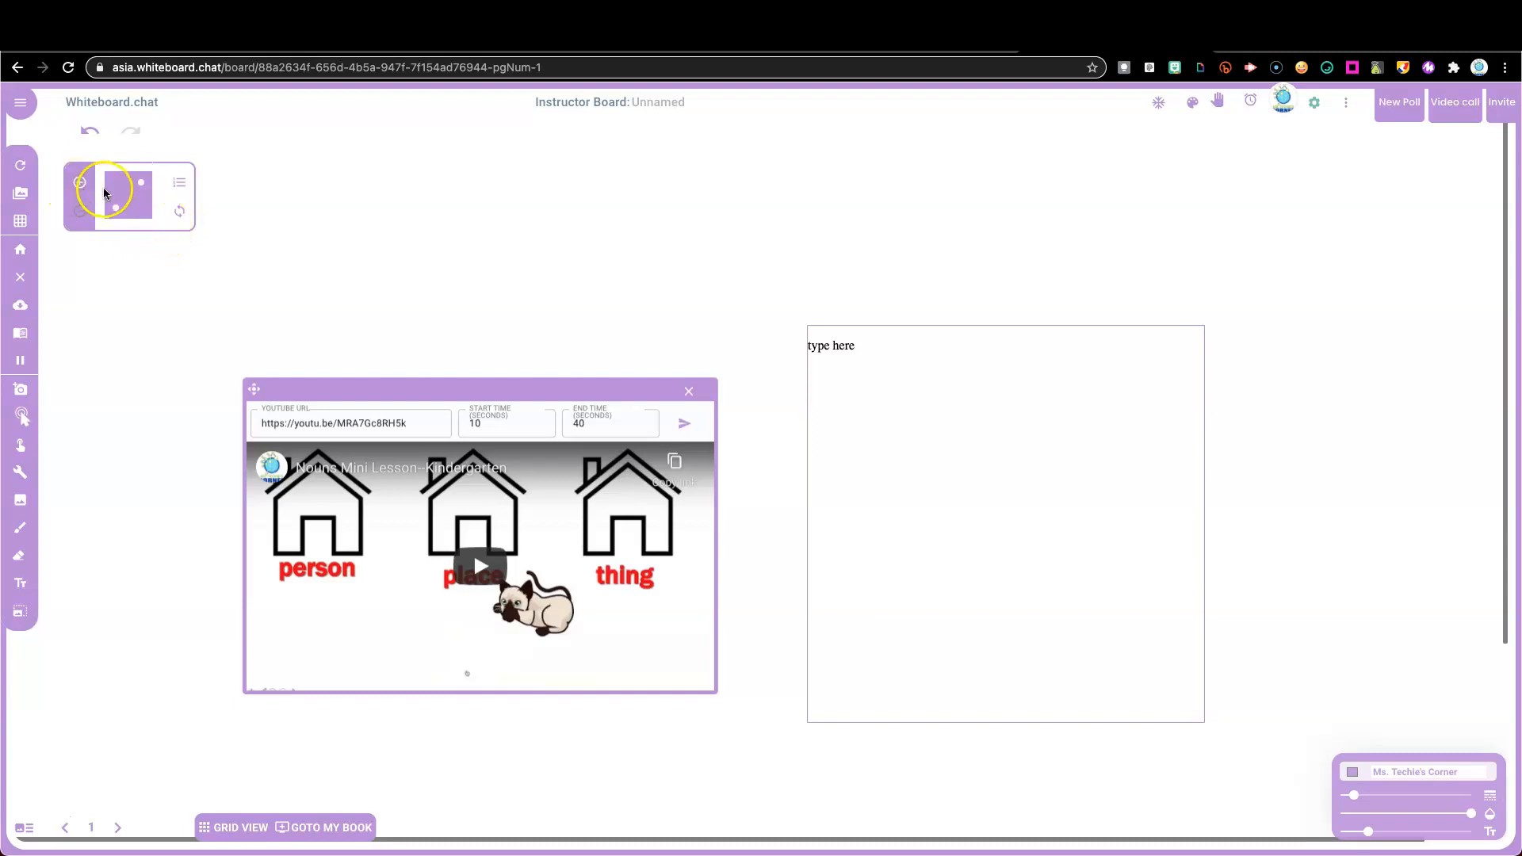
{"action": "left_click", "coordinate": [145, 206]}
{"action": "left_click", "coordinate": [80, 184]}
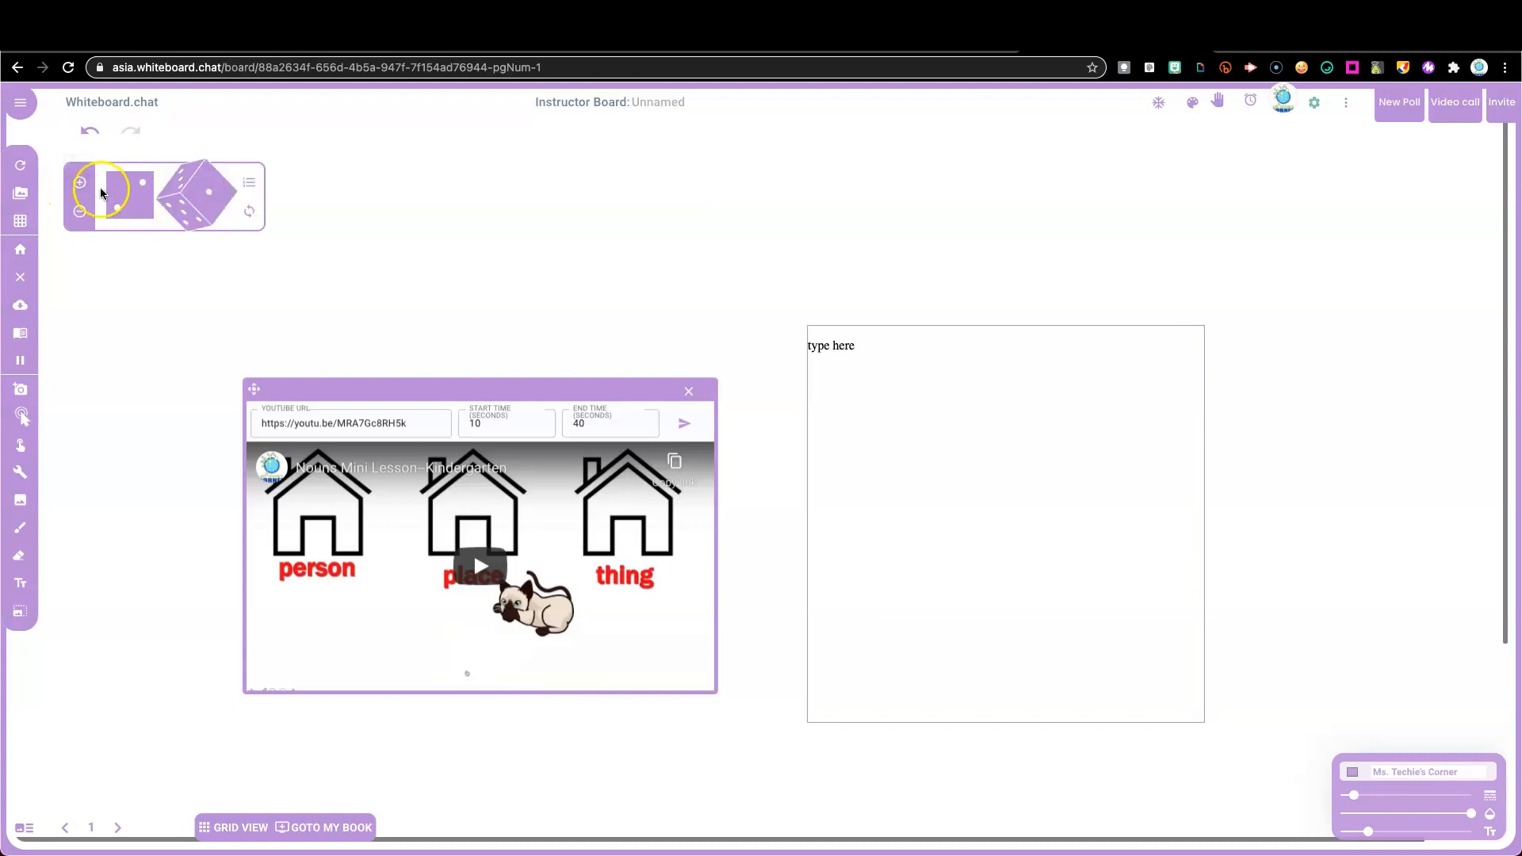
{"action": "left_click", "coordinate": [80, 186]}
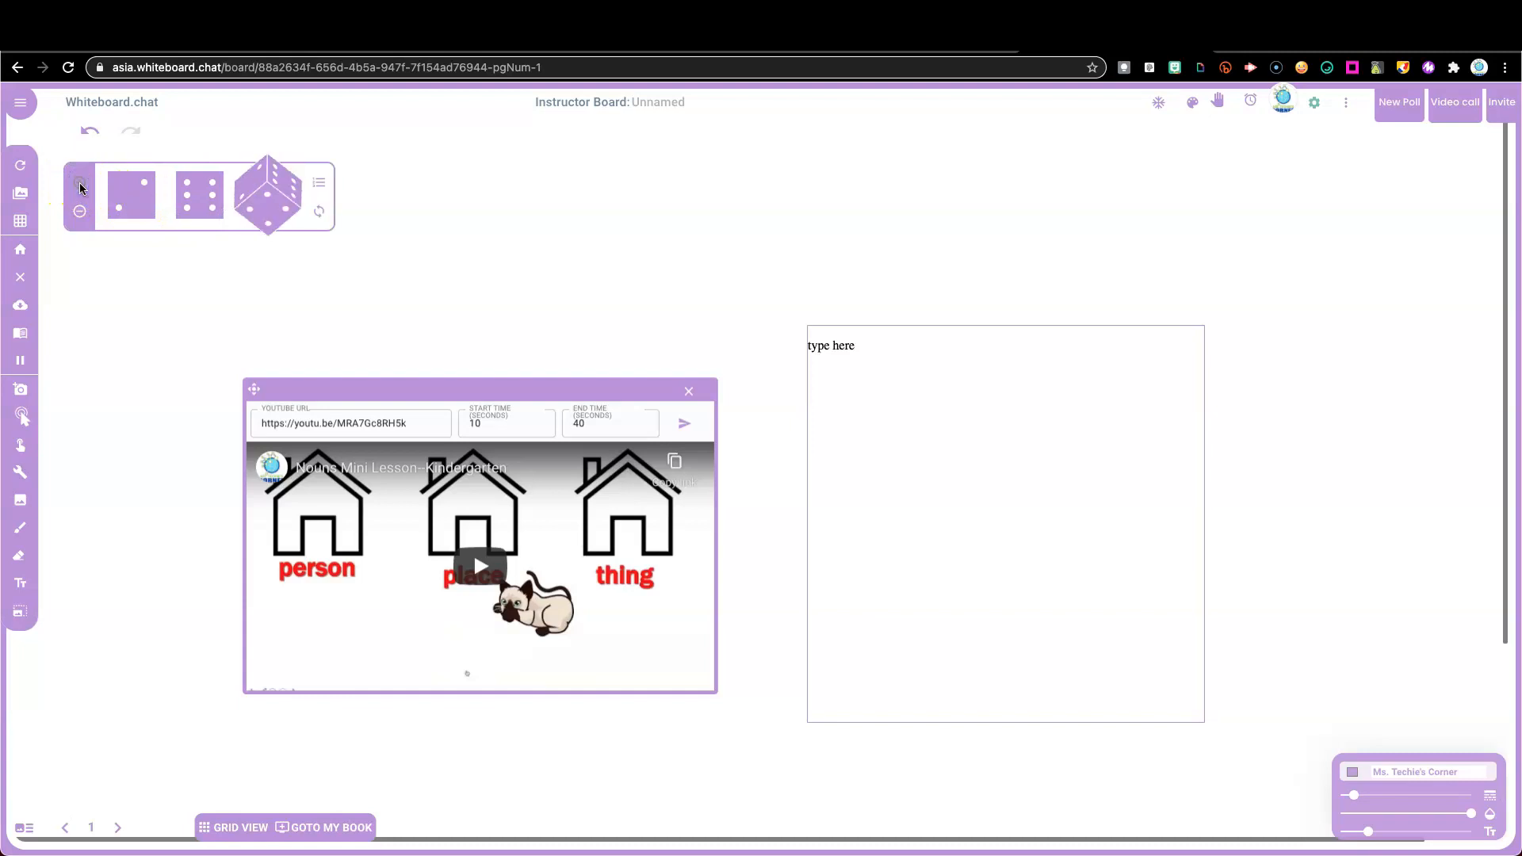
{"action": "left_click", "coordinate": [30, 476]}
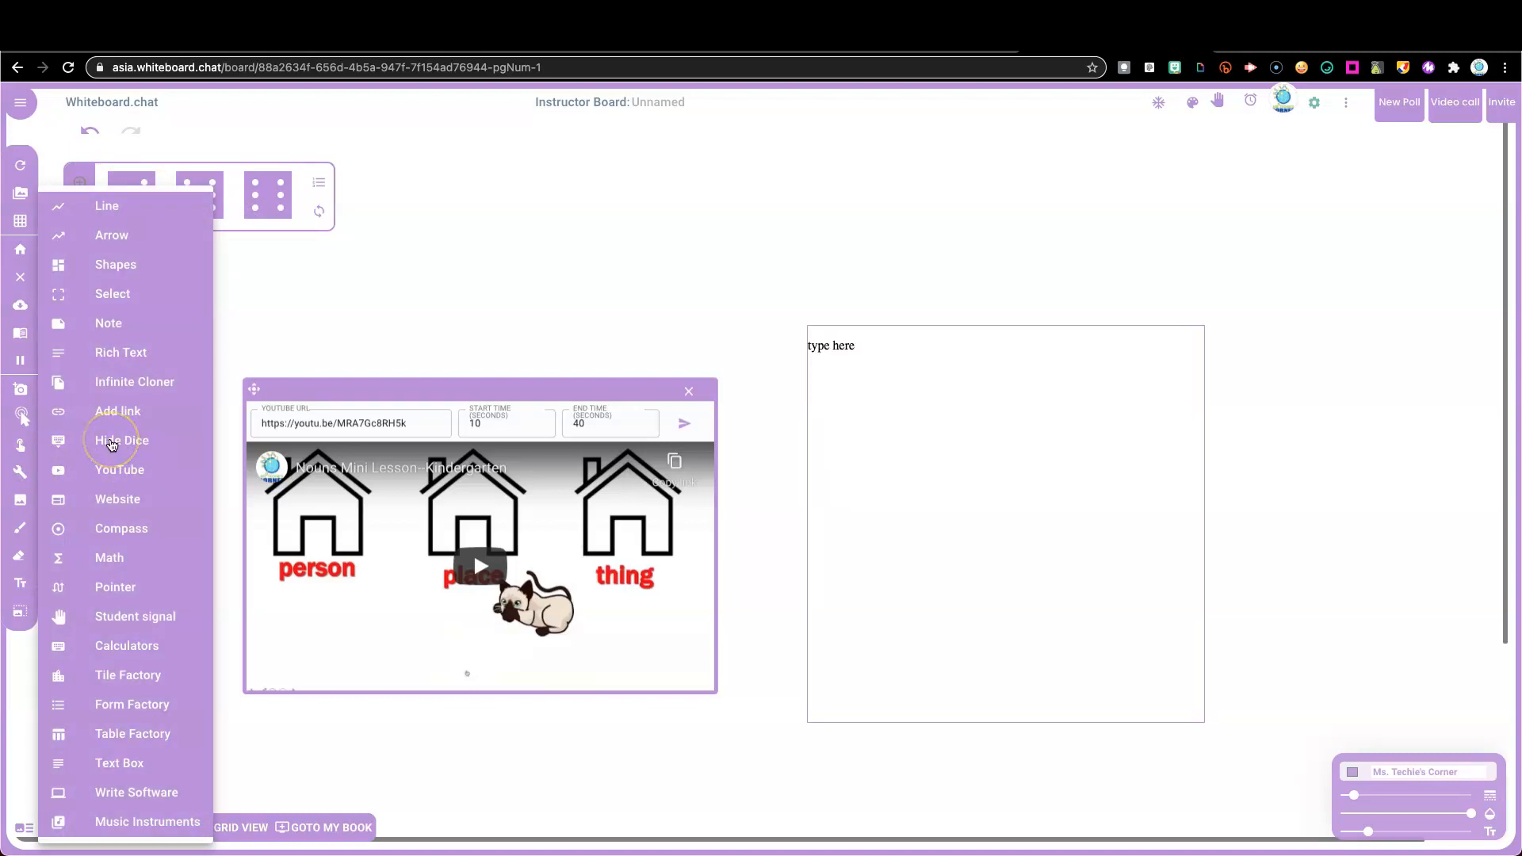
{"action": "left_click", "coordinate": [112, 445]}
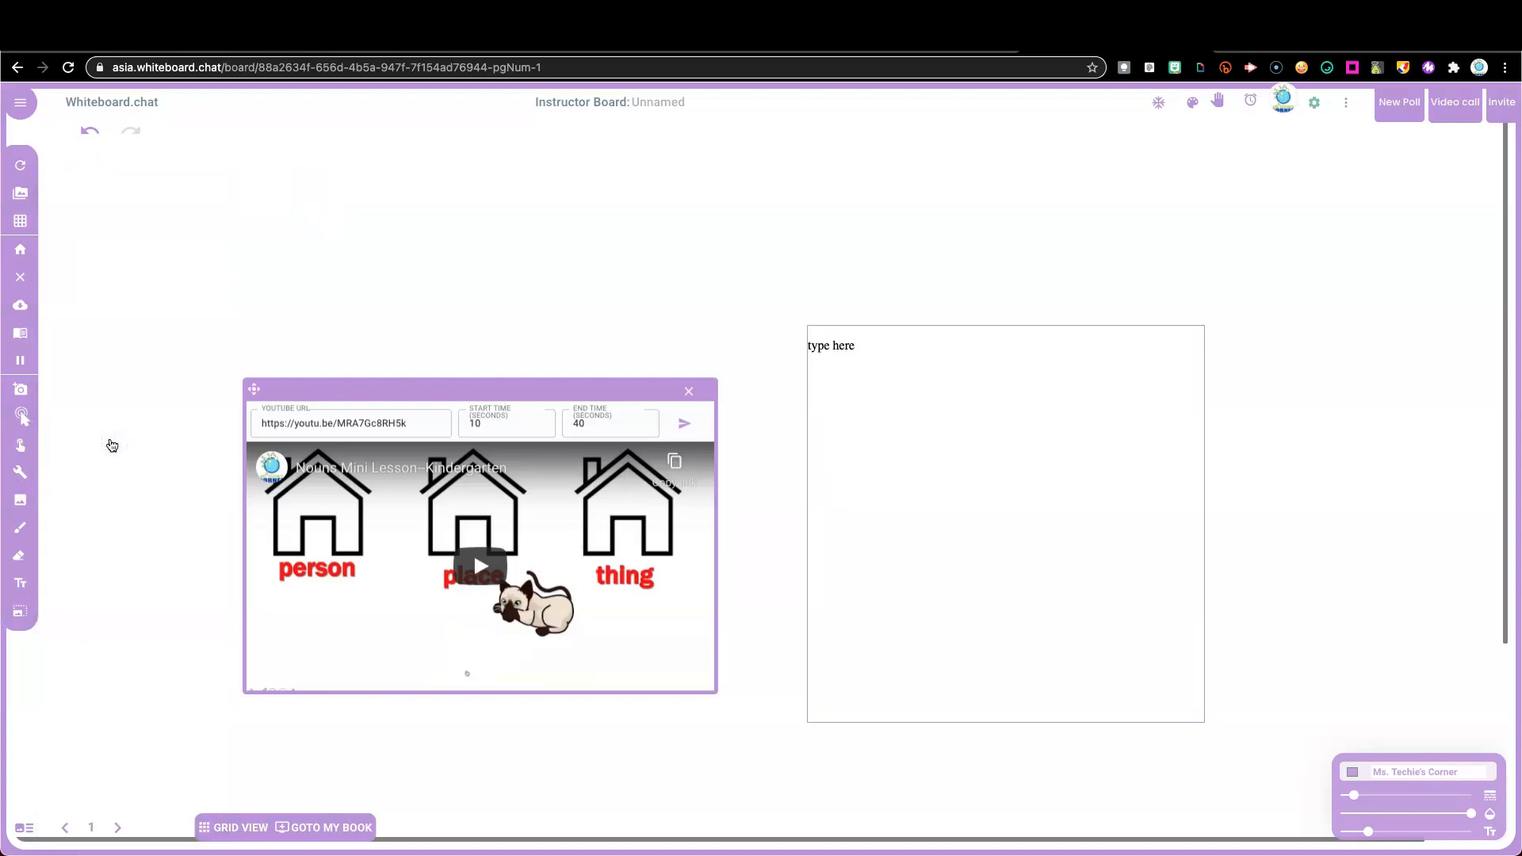
Step: Insert a math expression above the video showing the fraction 1/2
{"action": "left_click", "coordinate": [21, 472]}
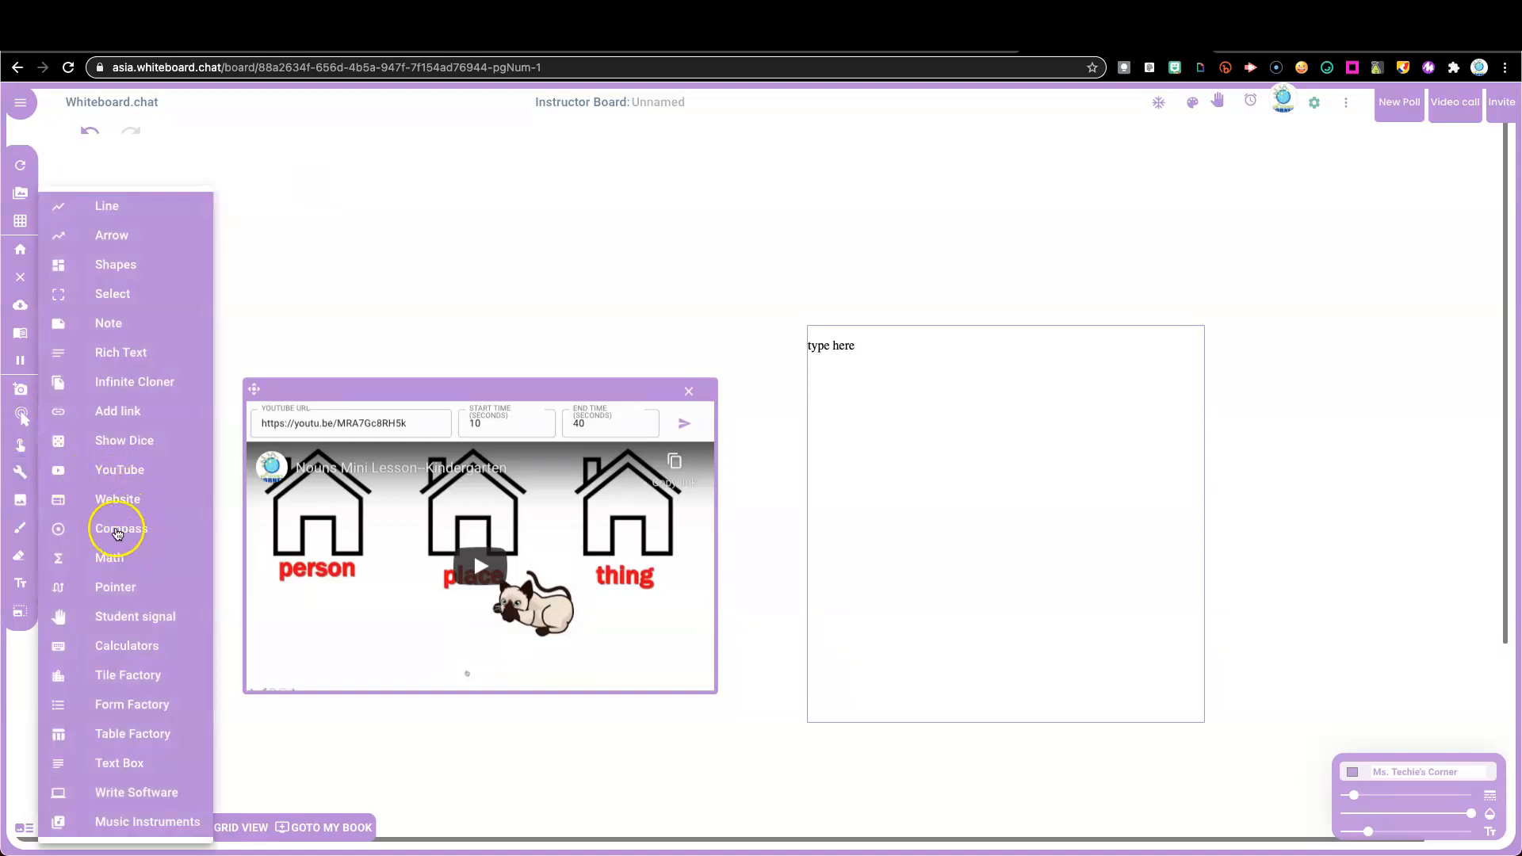
{"action": "left_click", "coordinate": [117, 562]}
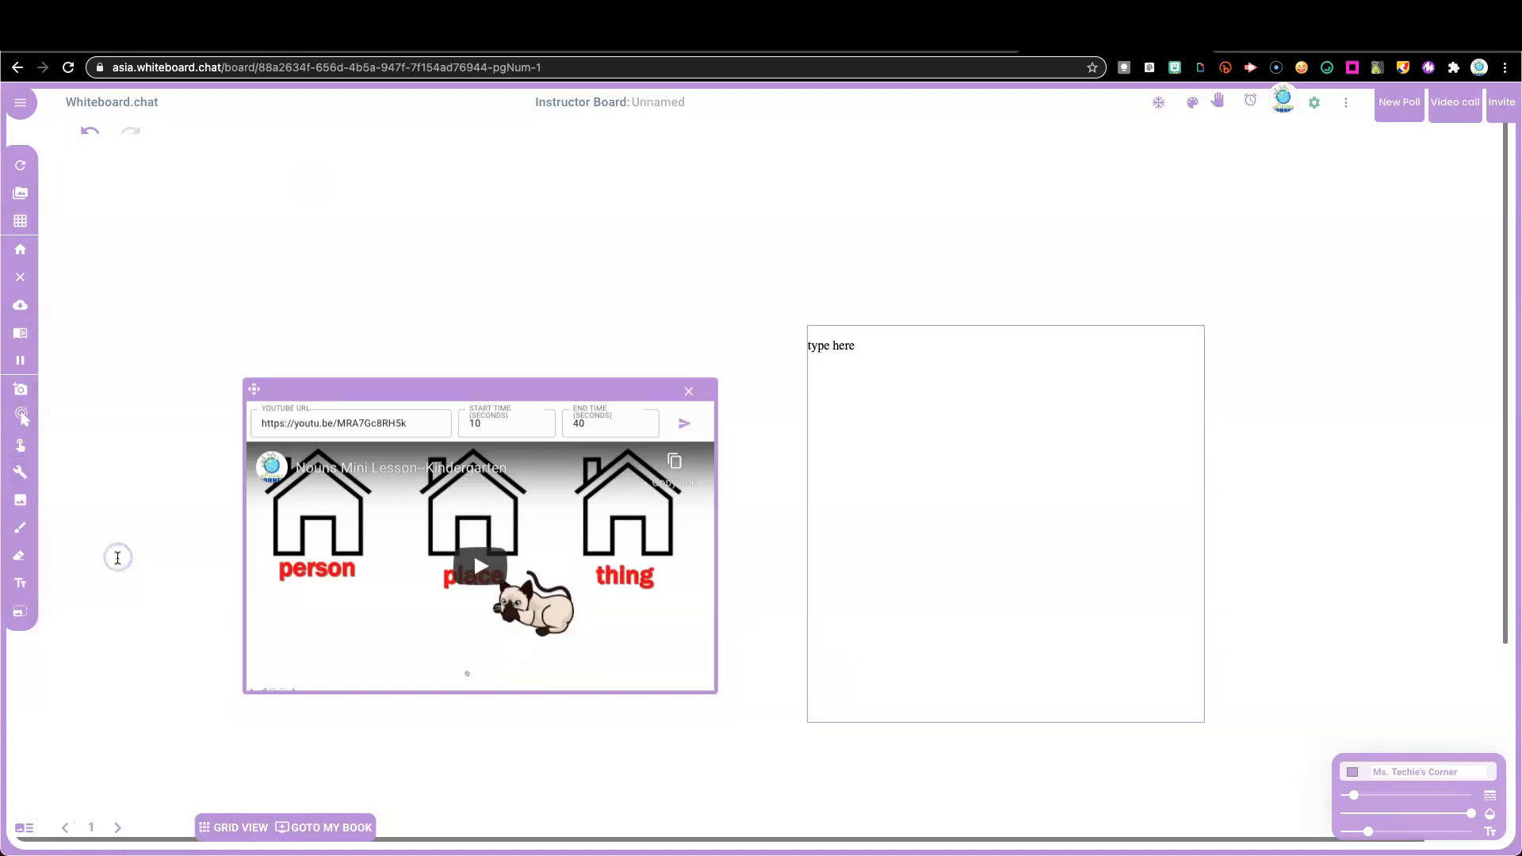
{"action": "left_click", "coordinate": [287, 288]}
{"action": "type", "text": "1/2"}
{"action": "left_click", "coordinate": [359, 295]}
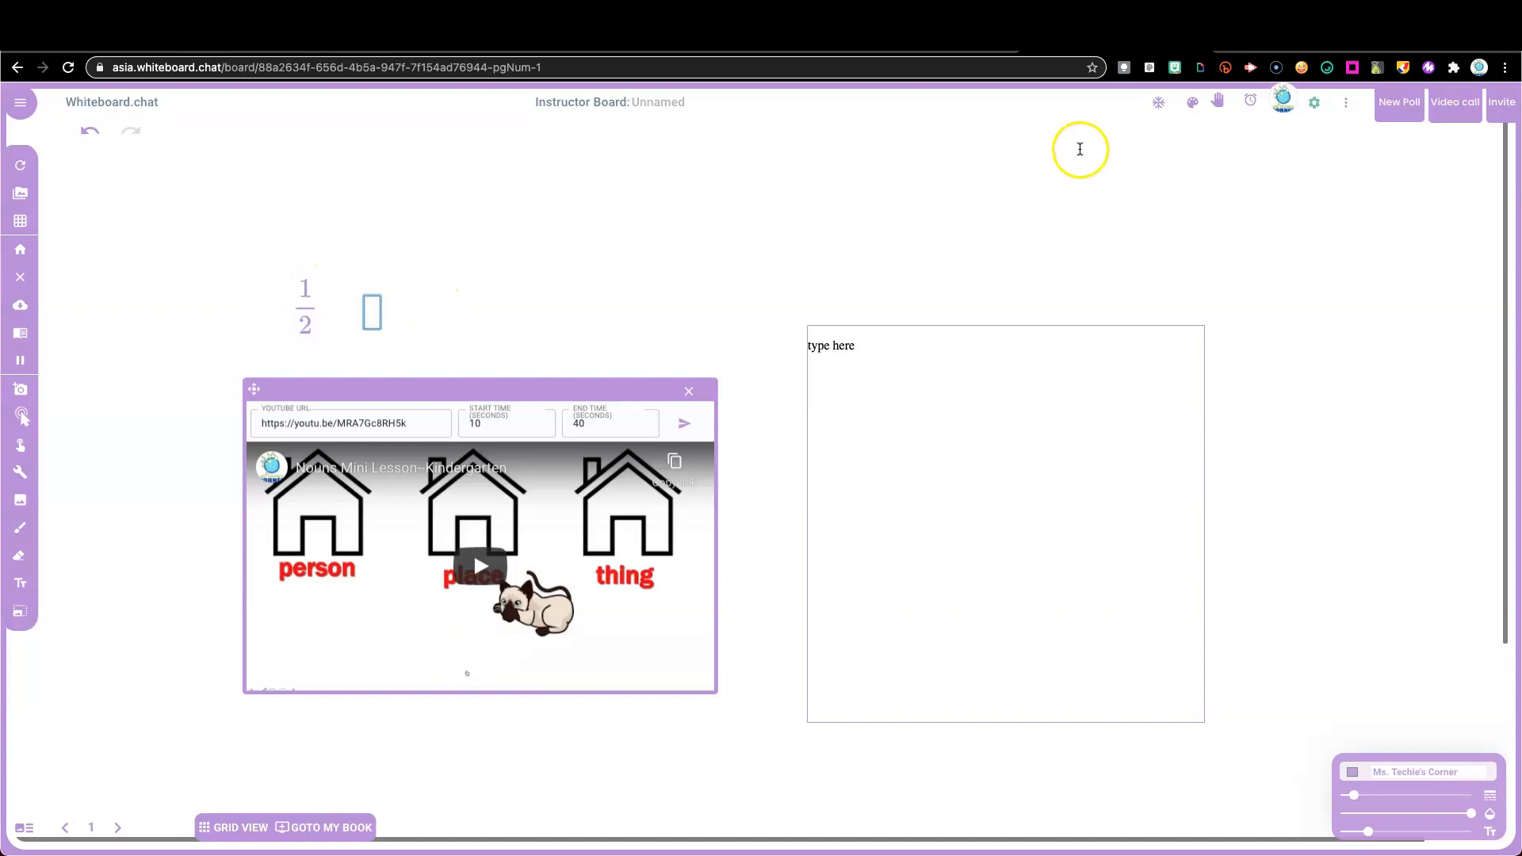
Step: Open the help with the whiteboard tips, look through its guides, and close it
{"action": "left_click", "coordinate": [1346, 104]}
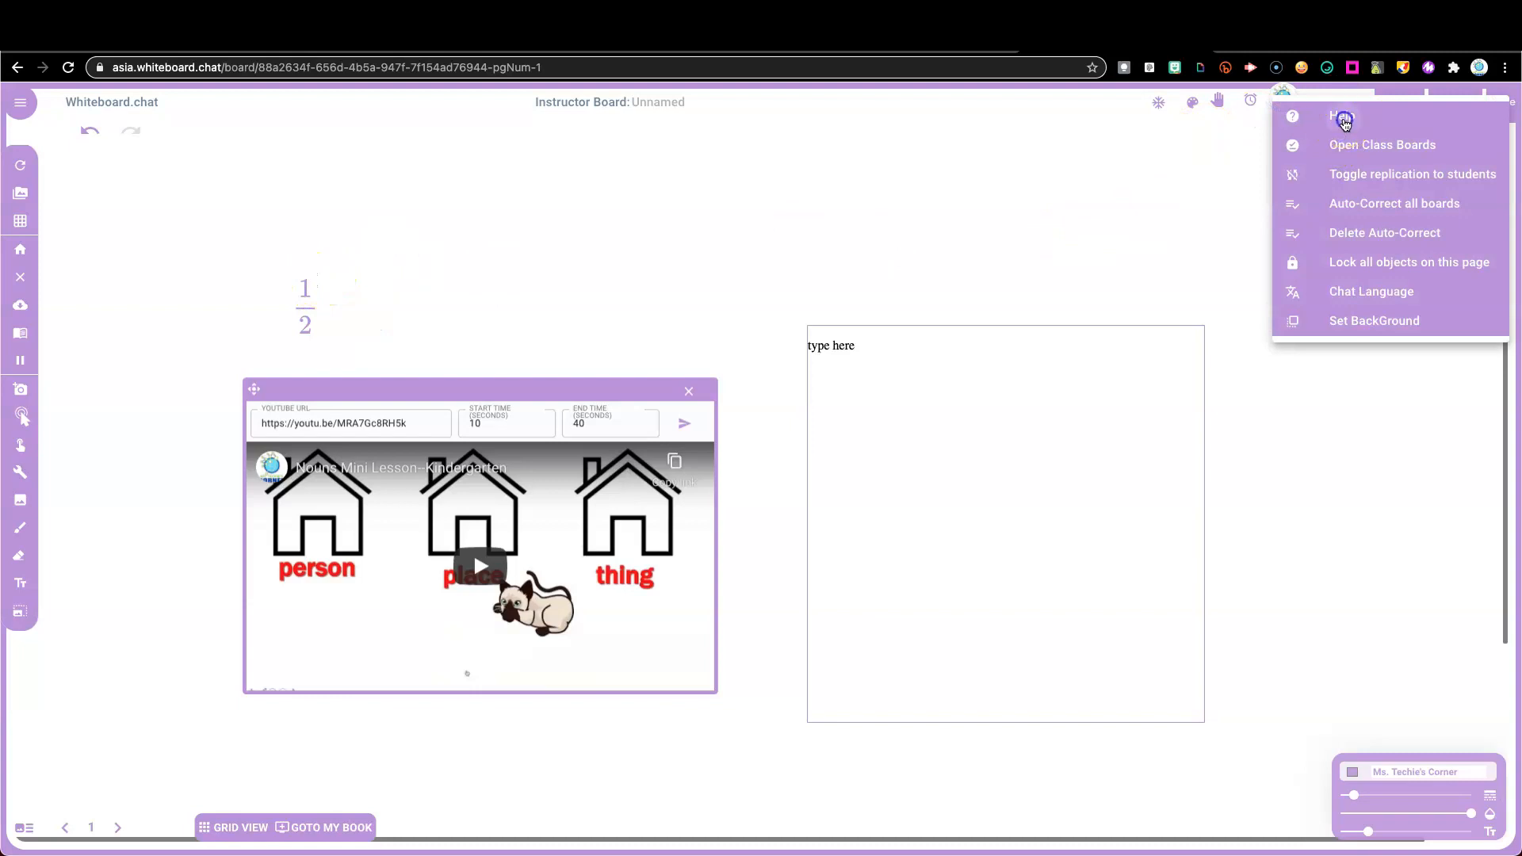
{"action": "left_click", "coordinate": [1342, 118]}
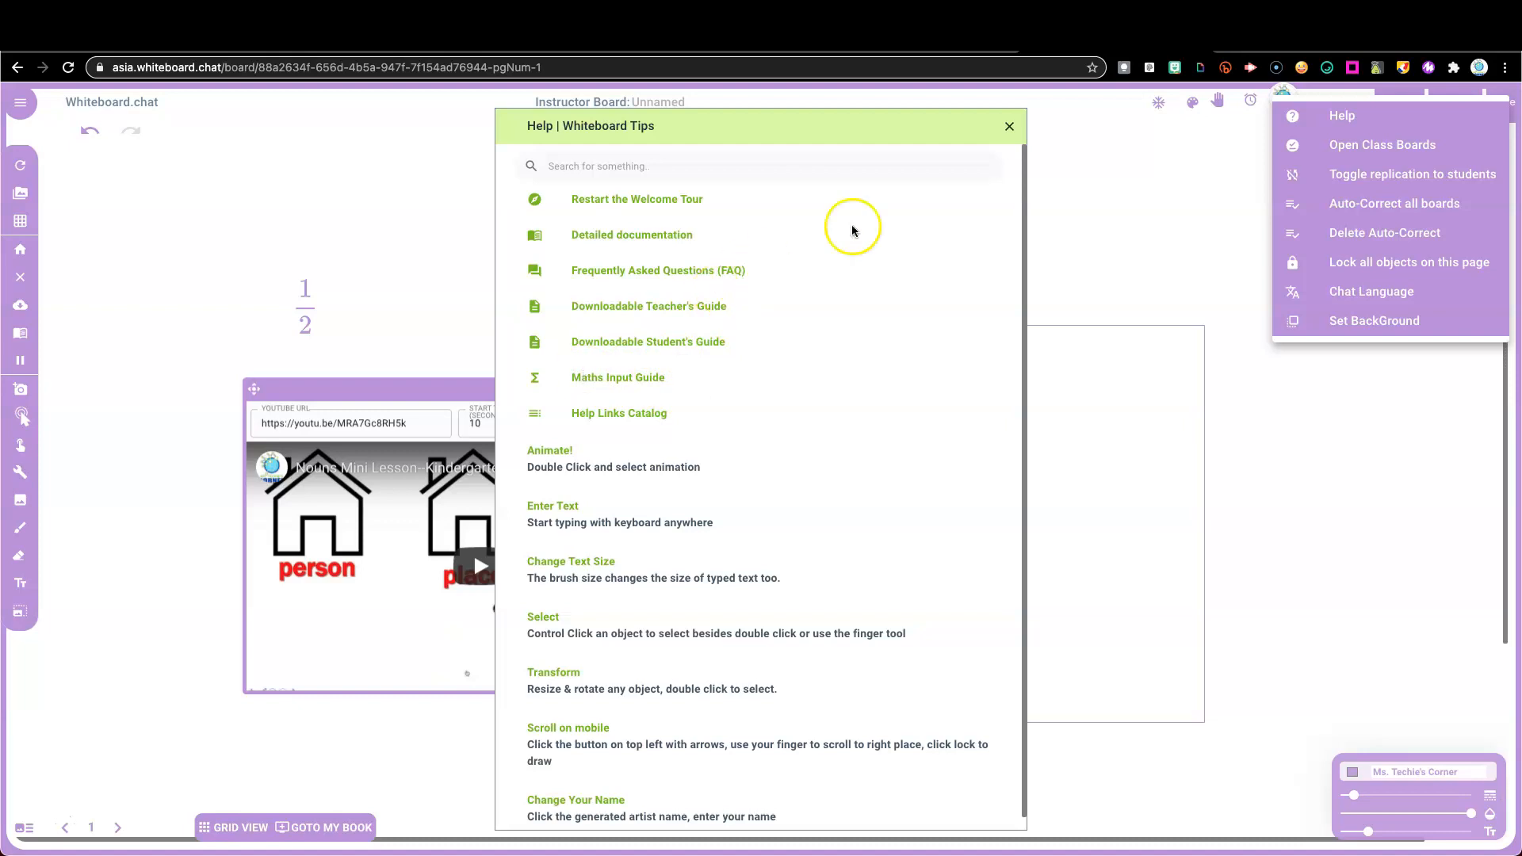
{"action": "left_click", "coordinate": [1010, 128]}
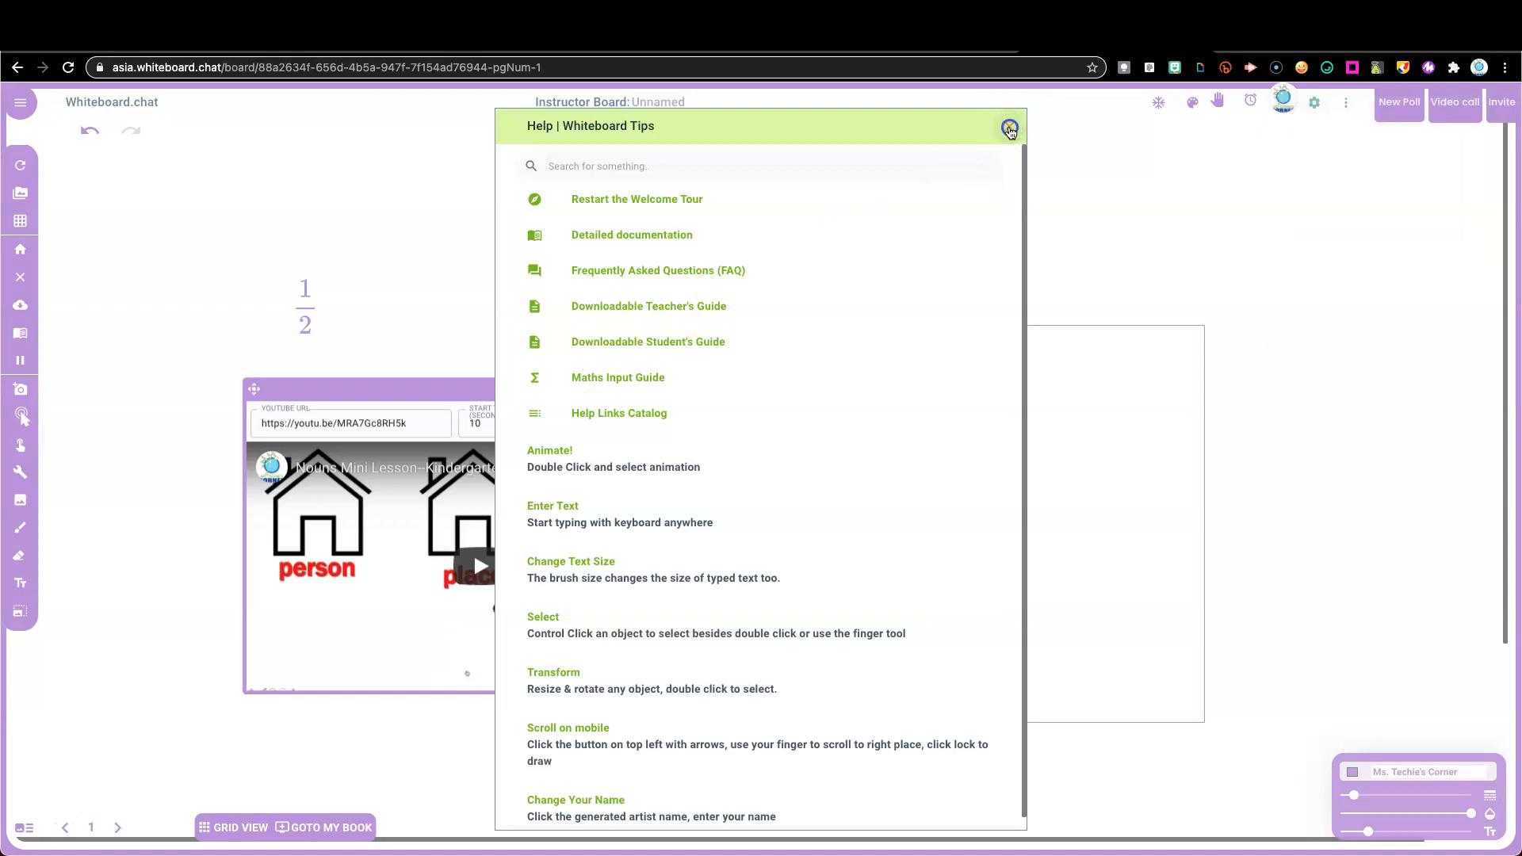
{"action": "left_click", "coordinate": [17, 471]}
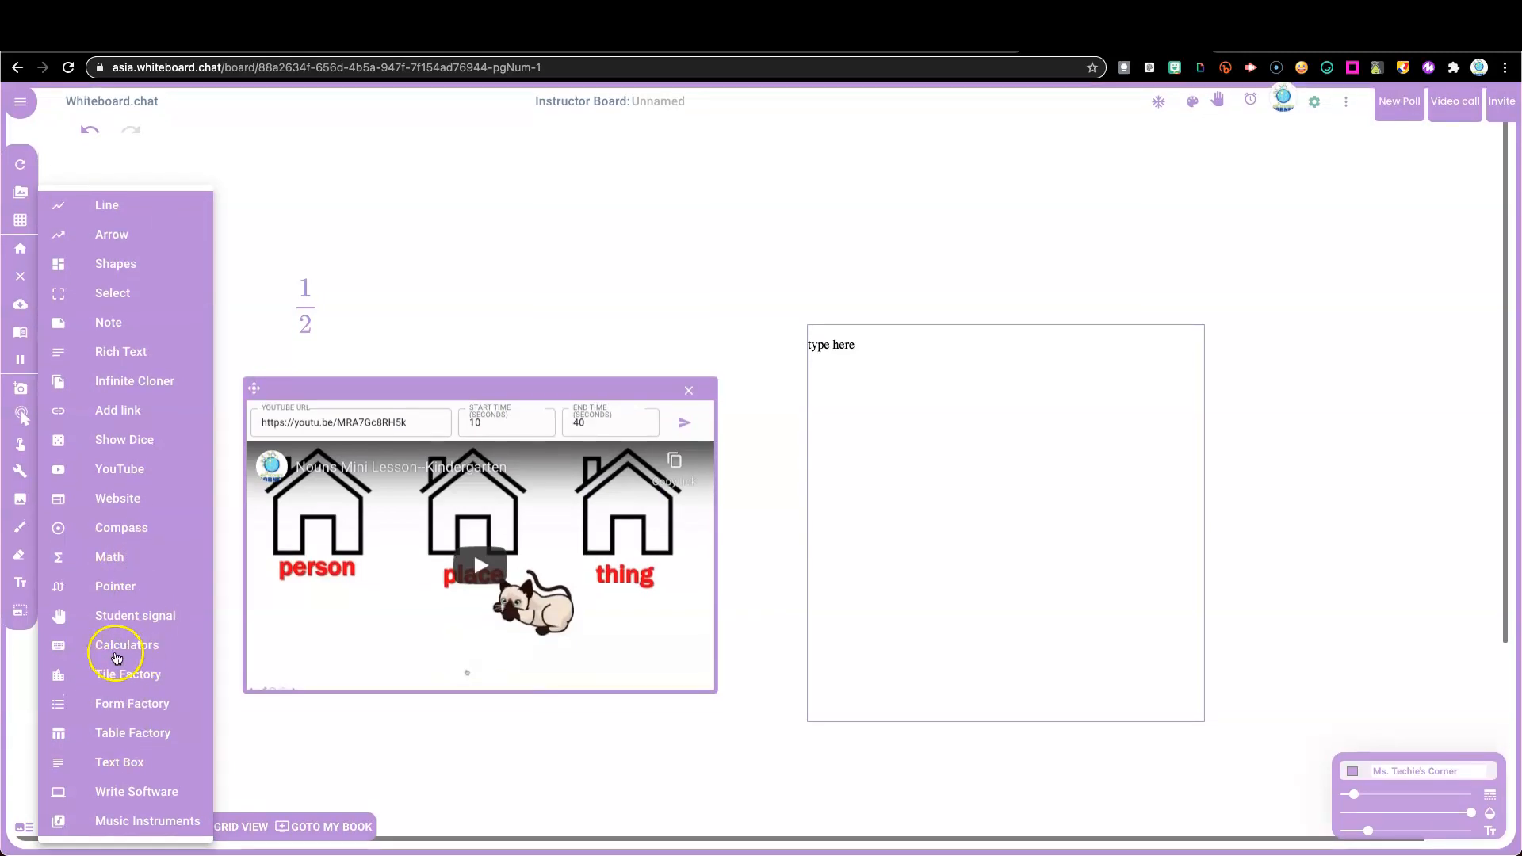
{"action": "left_click", "coordinate": [241, 312]}
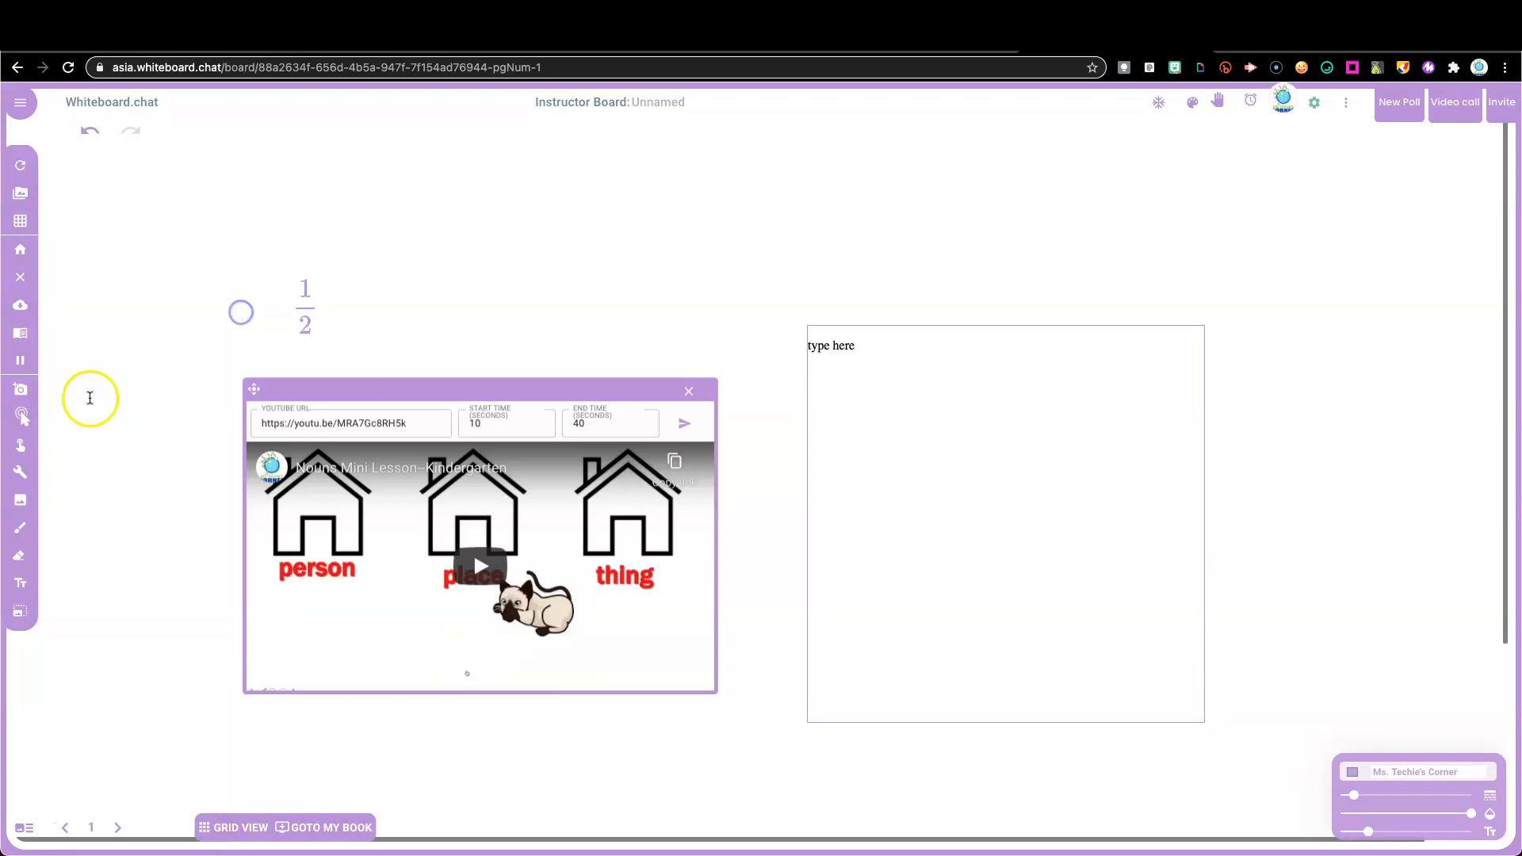
{"action": "left_click", "coordinate": [20, 497]}
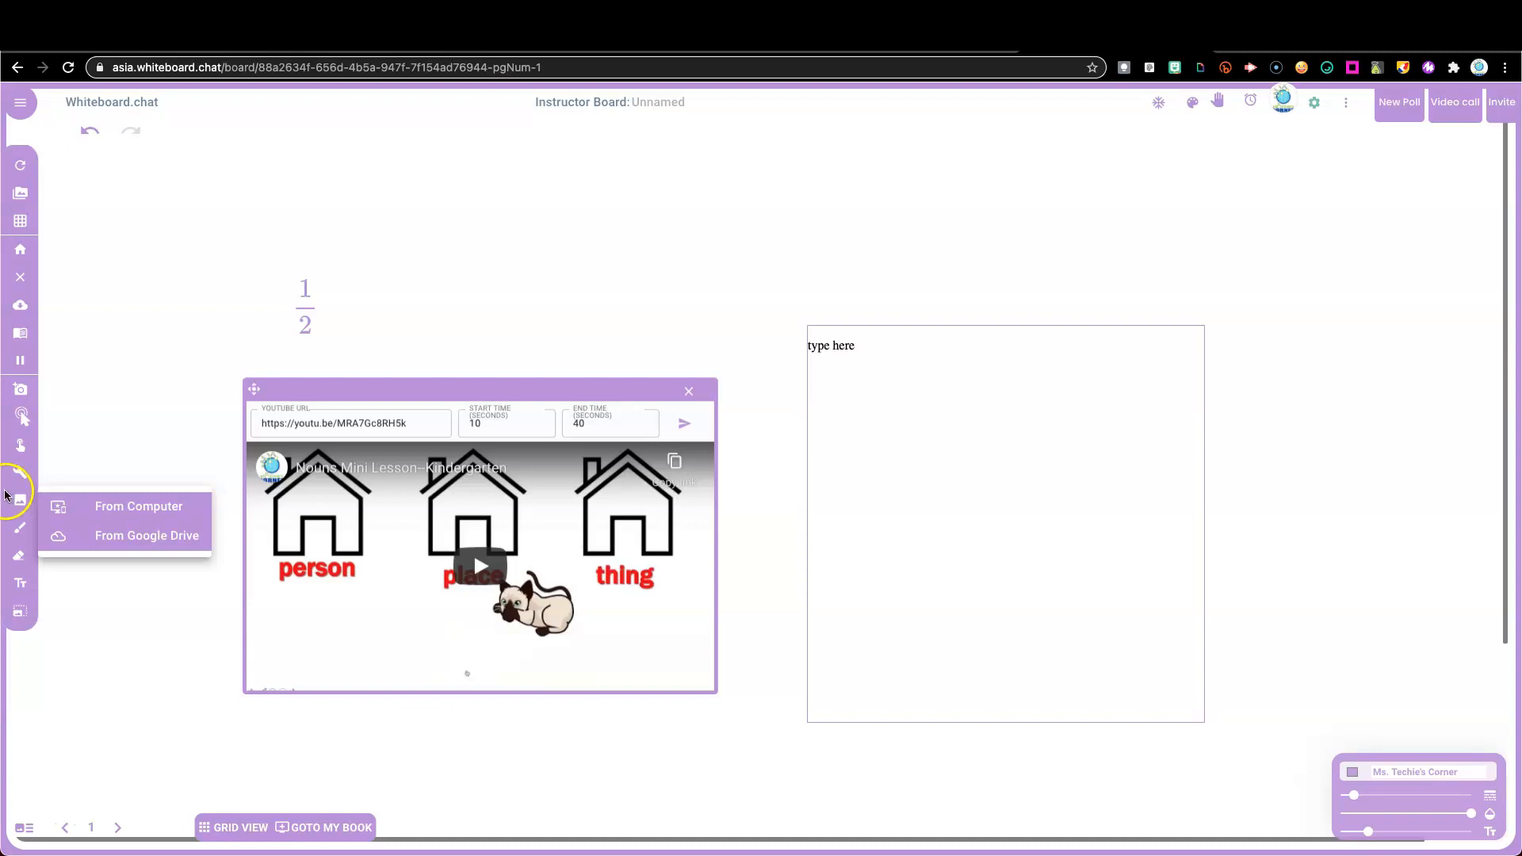
{"action": "left_click", "coordinate": [138, 514]}
Step: Draw a freehand purple swirl above the video with the brush, and a longer pink squiggle beside it
{"action": "left_click", "coordinate": [20, 532]}
{"action": "mouse_move", "coordinate": [401, 309]}
{"action": "left_mouse_down"}
{"action": "mouse_move", "coordinate": [440, 275]}
{"action": "mouse_move", "coordinate": [510, 272]}
{"action": "mouse_move", "coordinate": [520, 295]}
{"action": "left_mouse_up"}
{"action": "left_click", "coordinate": [1351, 771]}
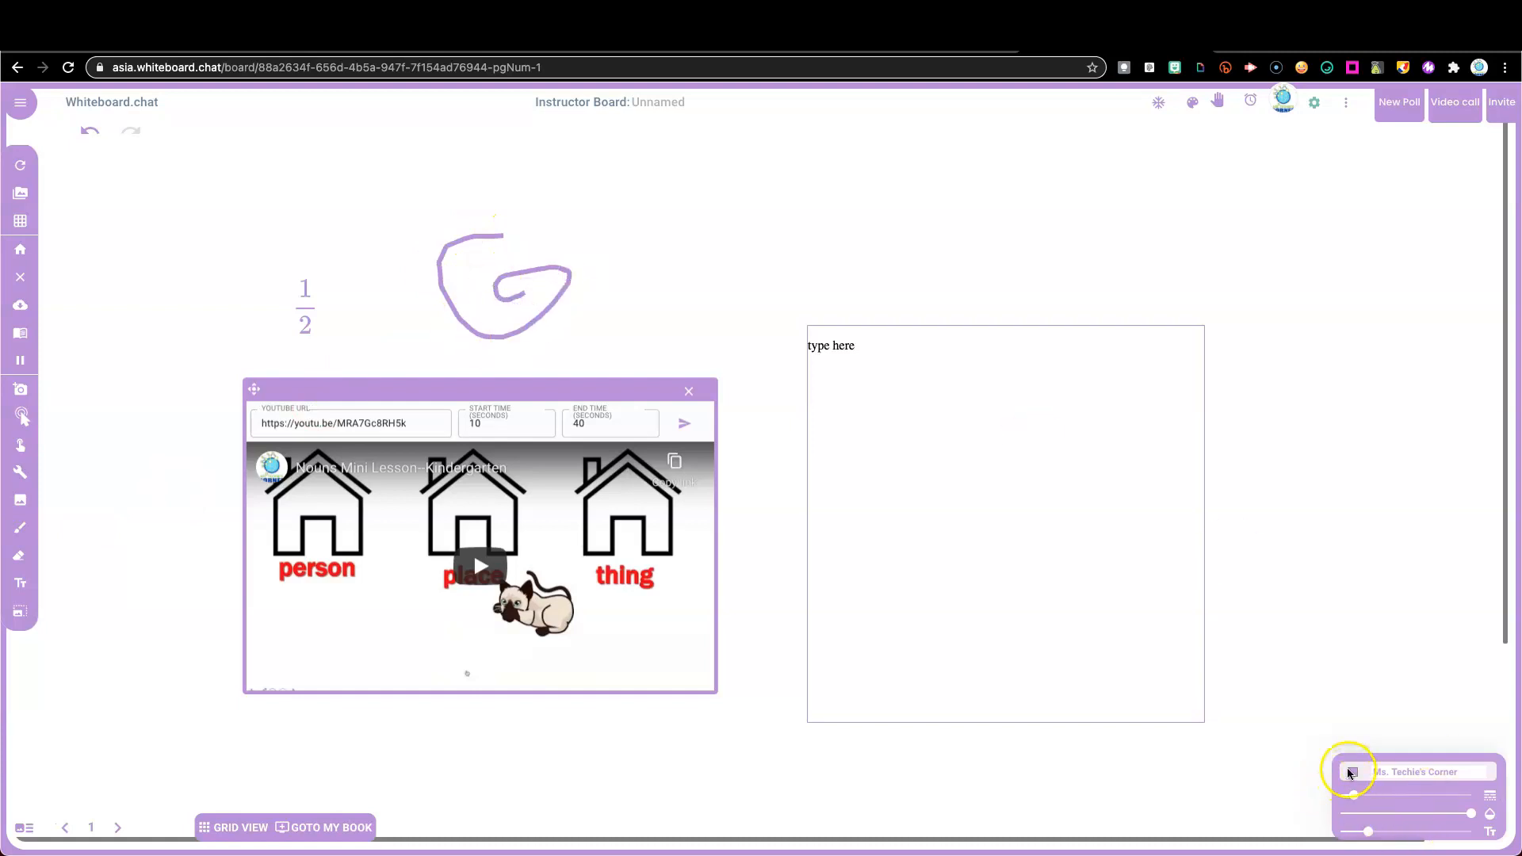
{"action": "left_click", "coordinate": [1261, 693]}
{"action": "left_click_drag", "start_coordinate": [1261, 696], "coordinate": [1253, 694]}
{"action": "mouse_move", "coordinate": [753, 236]}
{"action": "left_mouse_down"}
{"action": "mouse_move", "coordinate": [835, 255]}
{"action": "mouse_move", "coordinate": [865, 301]}
{"action": "mouse_move", "coordinate": [679, 211]}
{"action": "mouse_move", "coordinate": [706, 334]}
{"action": "left_mouse_up"}
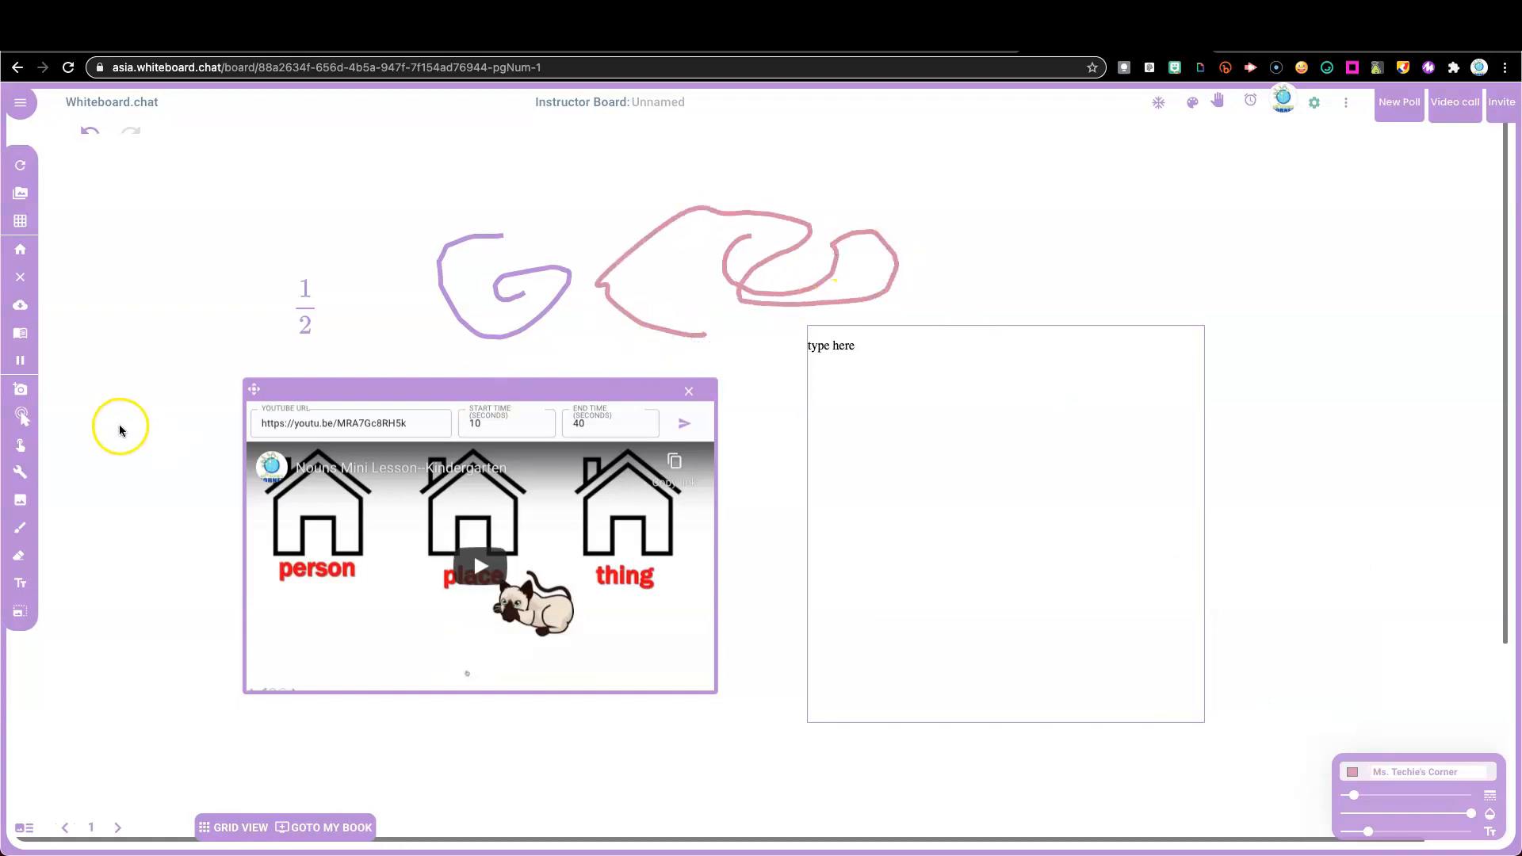
Step: Erase the fraction and both freehand strokes above the video
{"action": "left_click", "coordinate": [20, 555]}
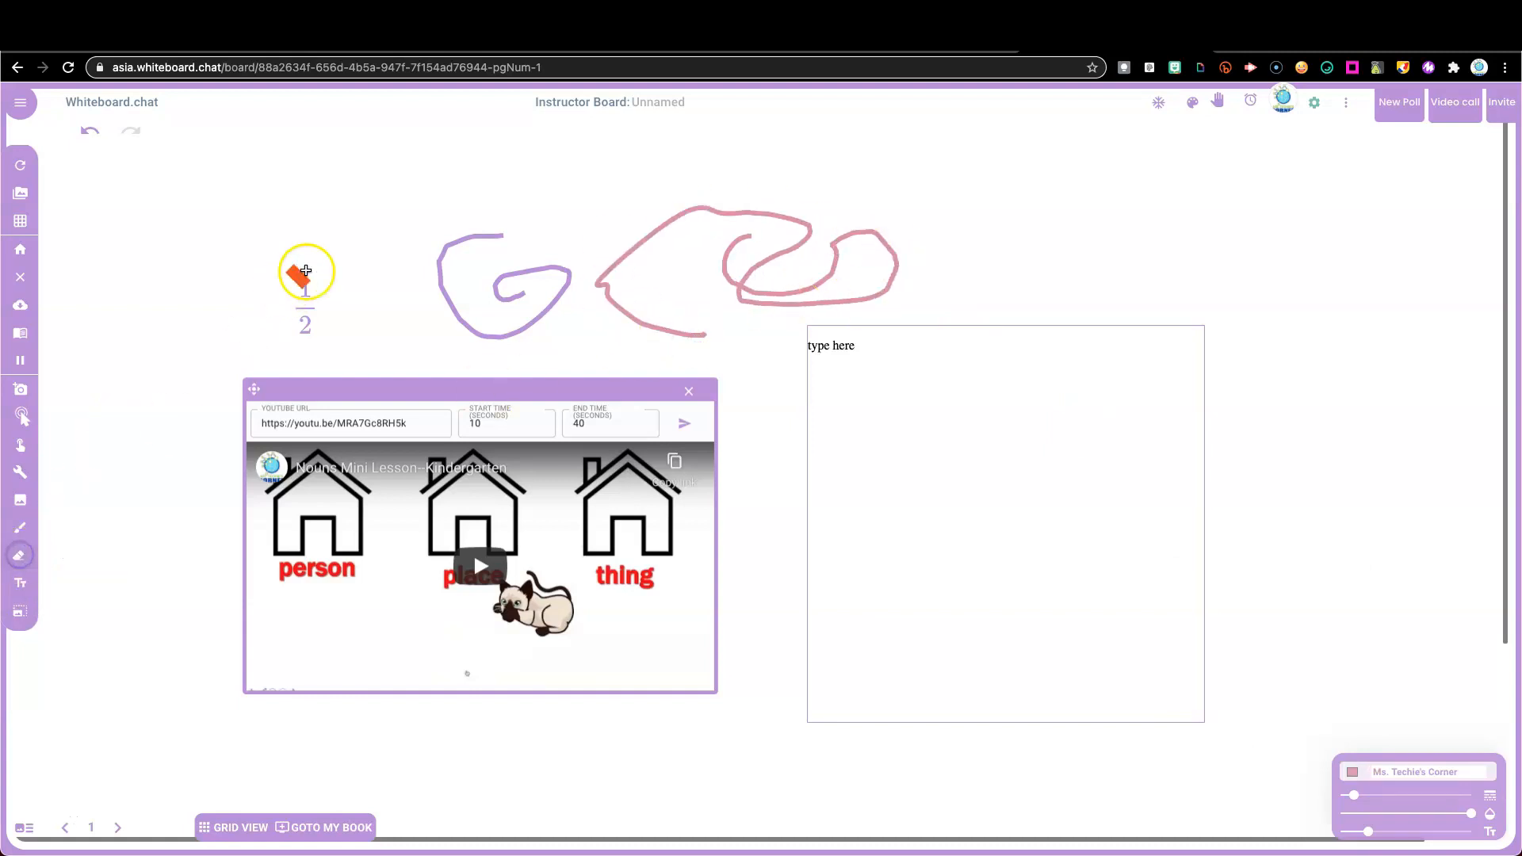
{"action": "left_click_drag", "start_coordinate": [296, 292], "coordinate": [498, 273]}
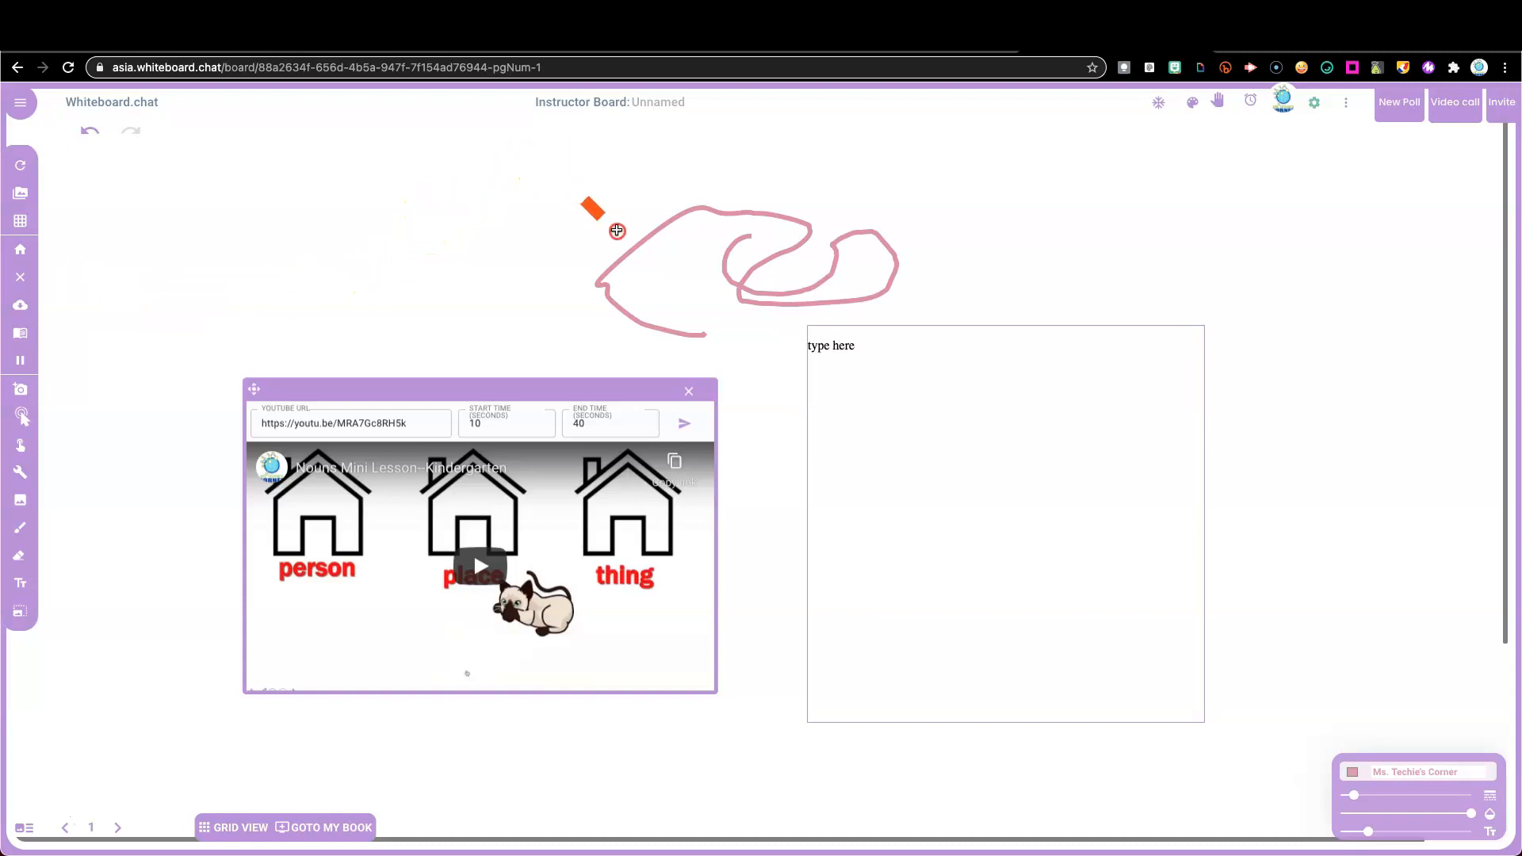
{"action": "left_click_drag", "start_coordinate": [616, 230], "coordinate": [697, 367]}
{"action": "left_click", "coordinate": [249, 390]}
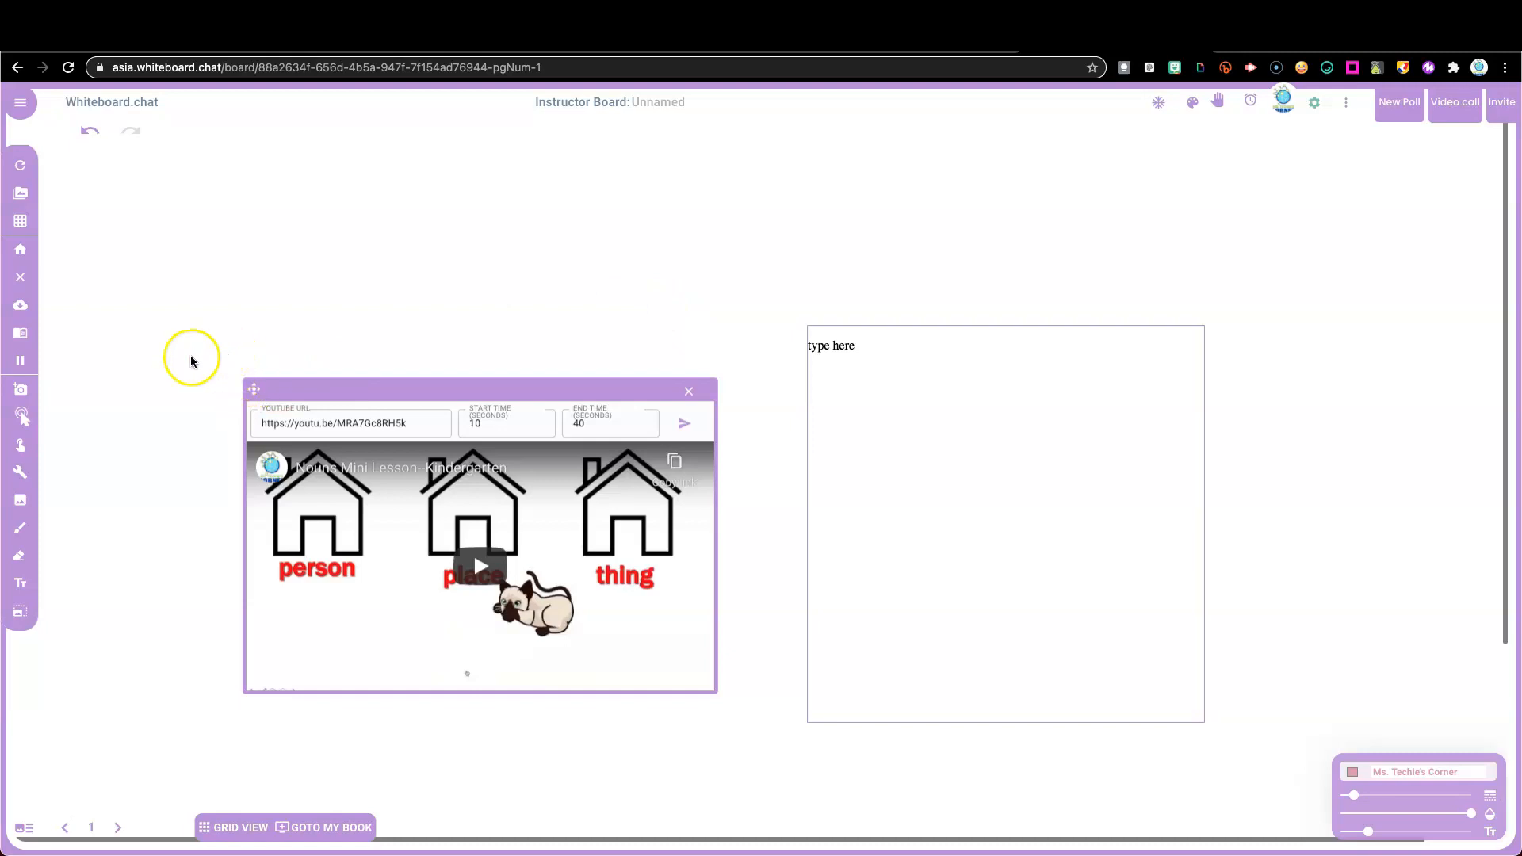
Step: Add the text "type" in pink above the video
{"action": "left_click", "coordinate": [24, 583]}
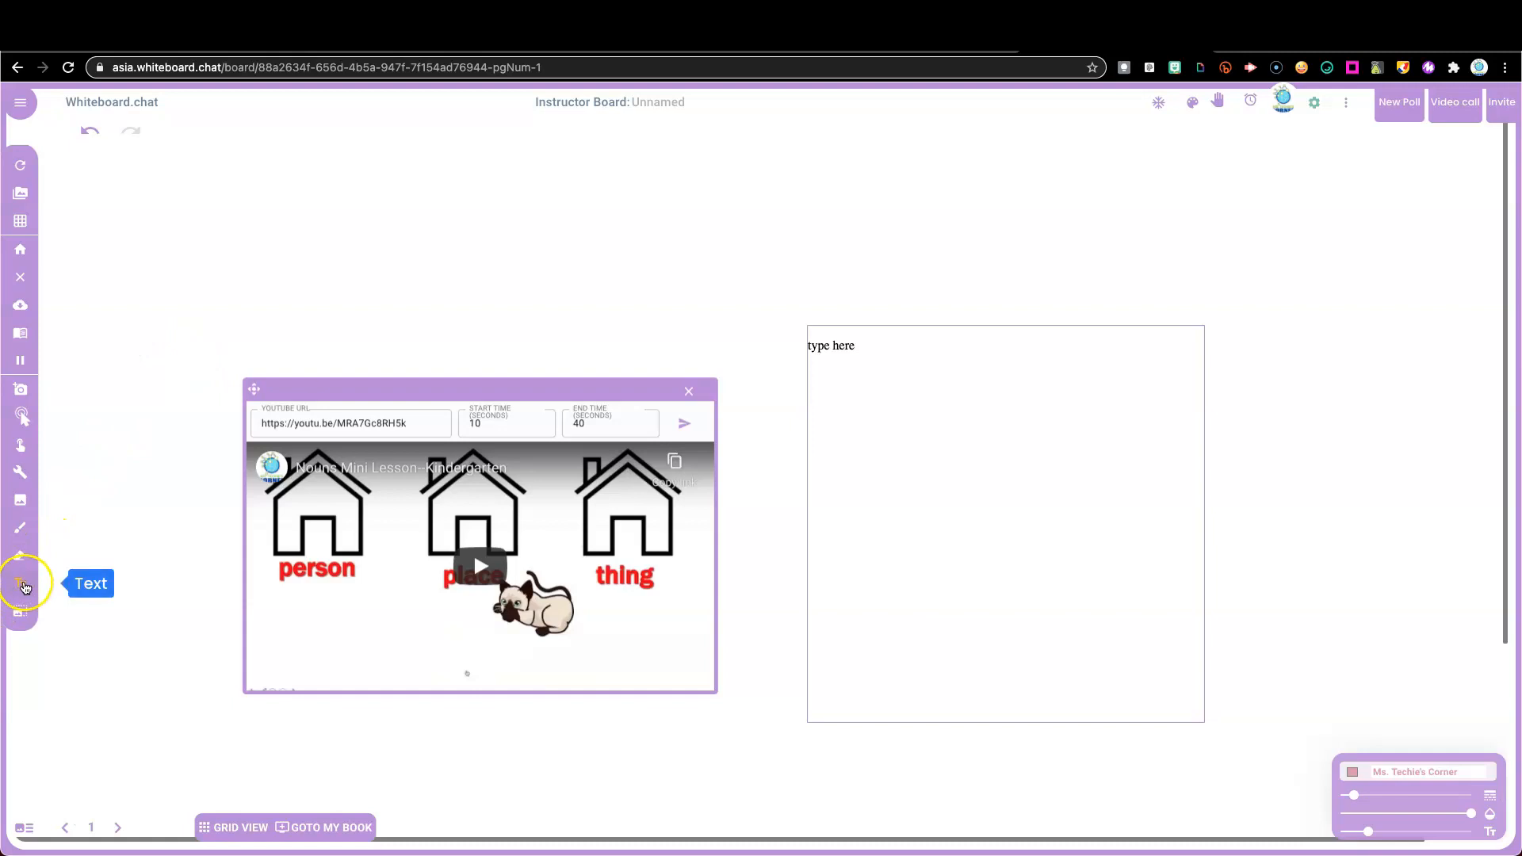
{"action": "left_click", "coordinate": [262, 220]}
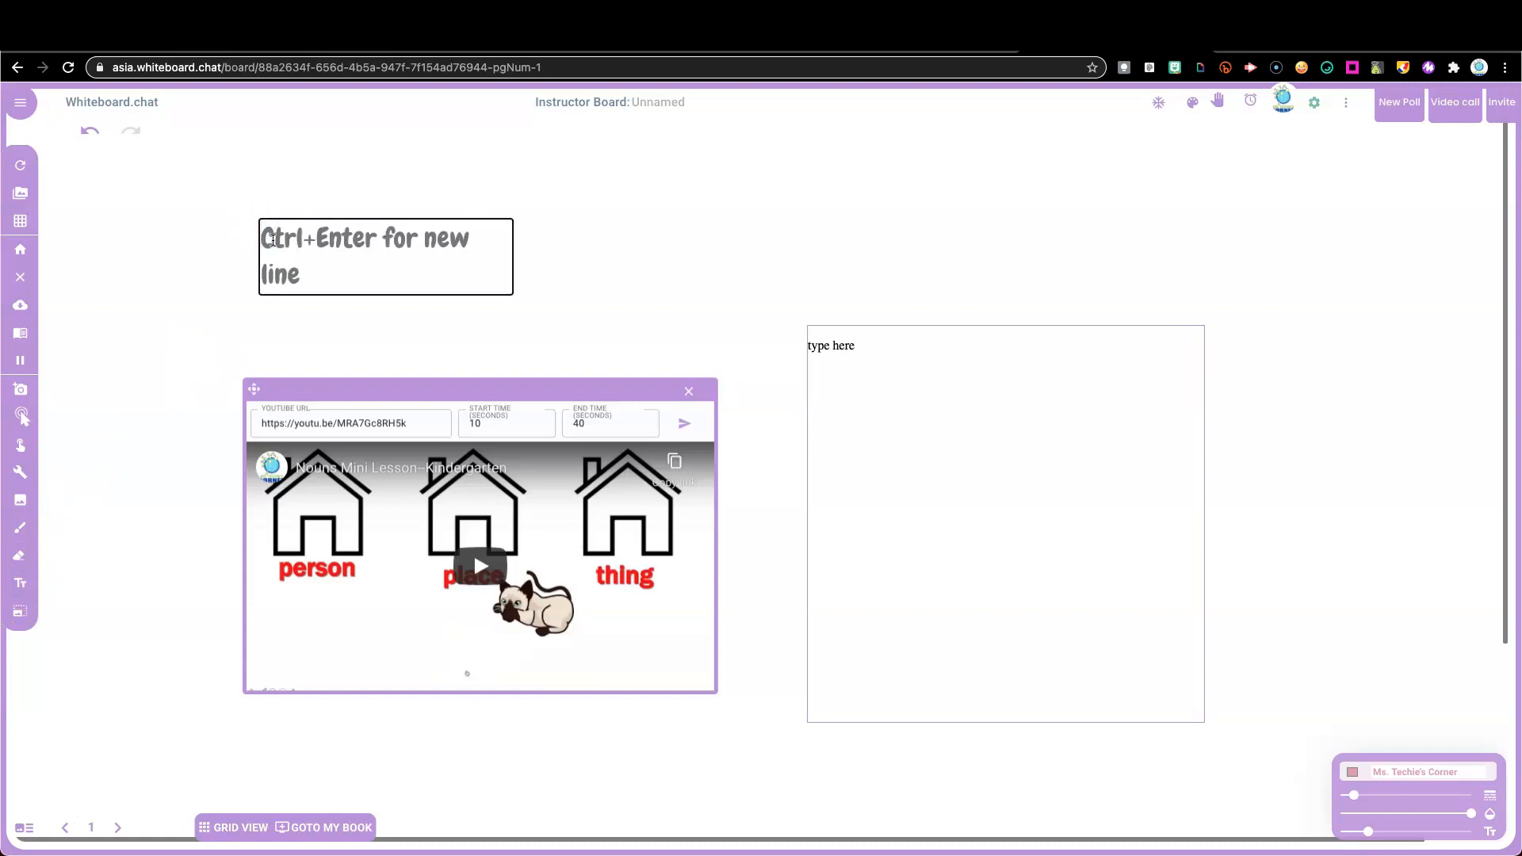
{"action": "type", "text": "thyp"}
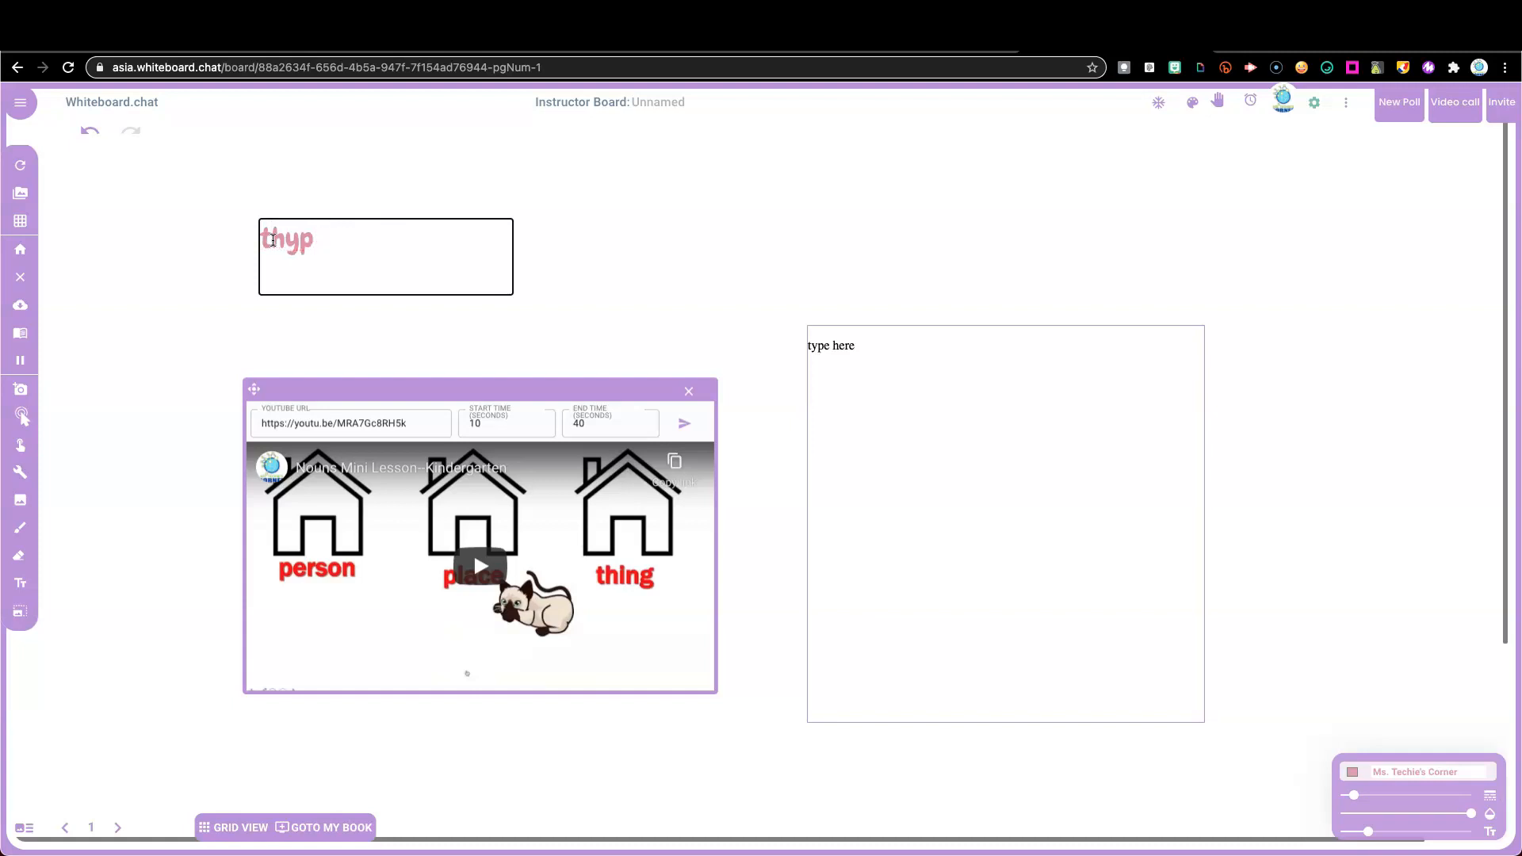
{"action": "type", "text": "e"}
{"action": "key", "text": "Return"}
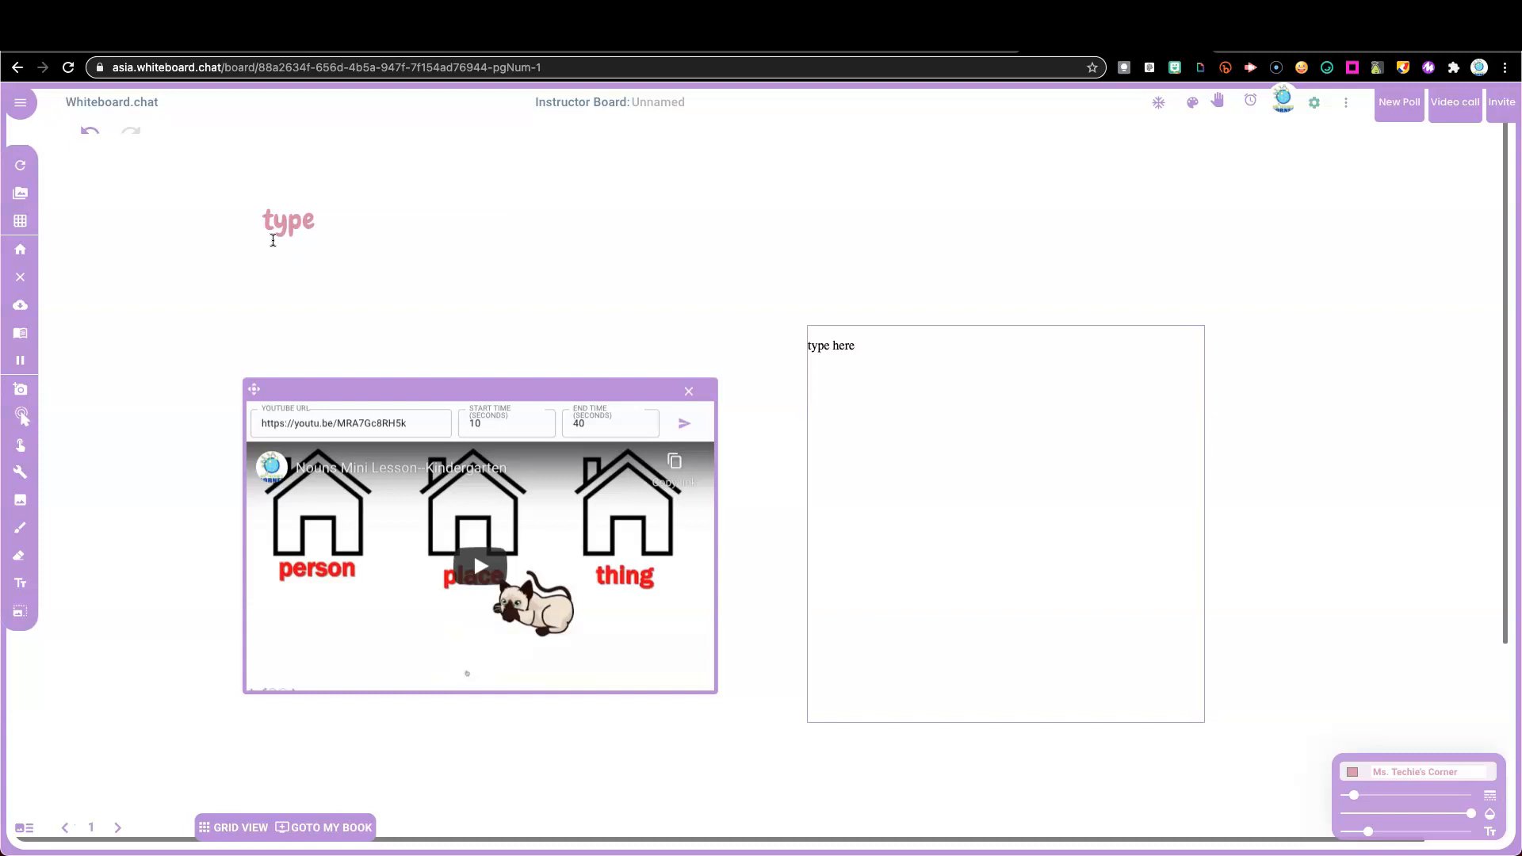
Step: Draw a freehand Lasso outline around the first letters of the pink word "type" above the video
{"action": "left_click", "coordinate": [21, 616]}
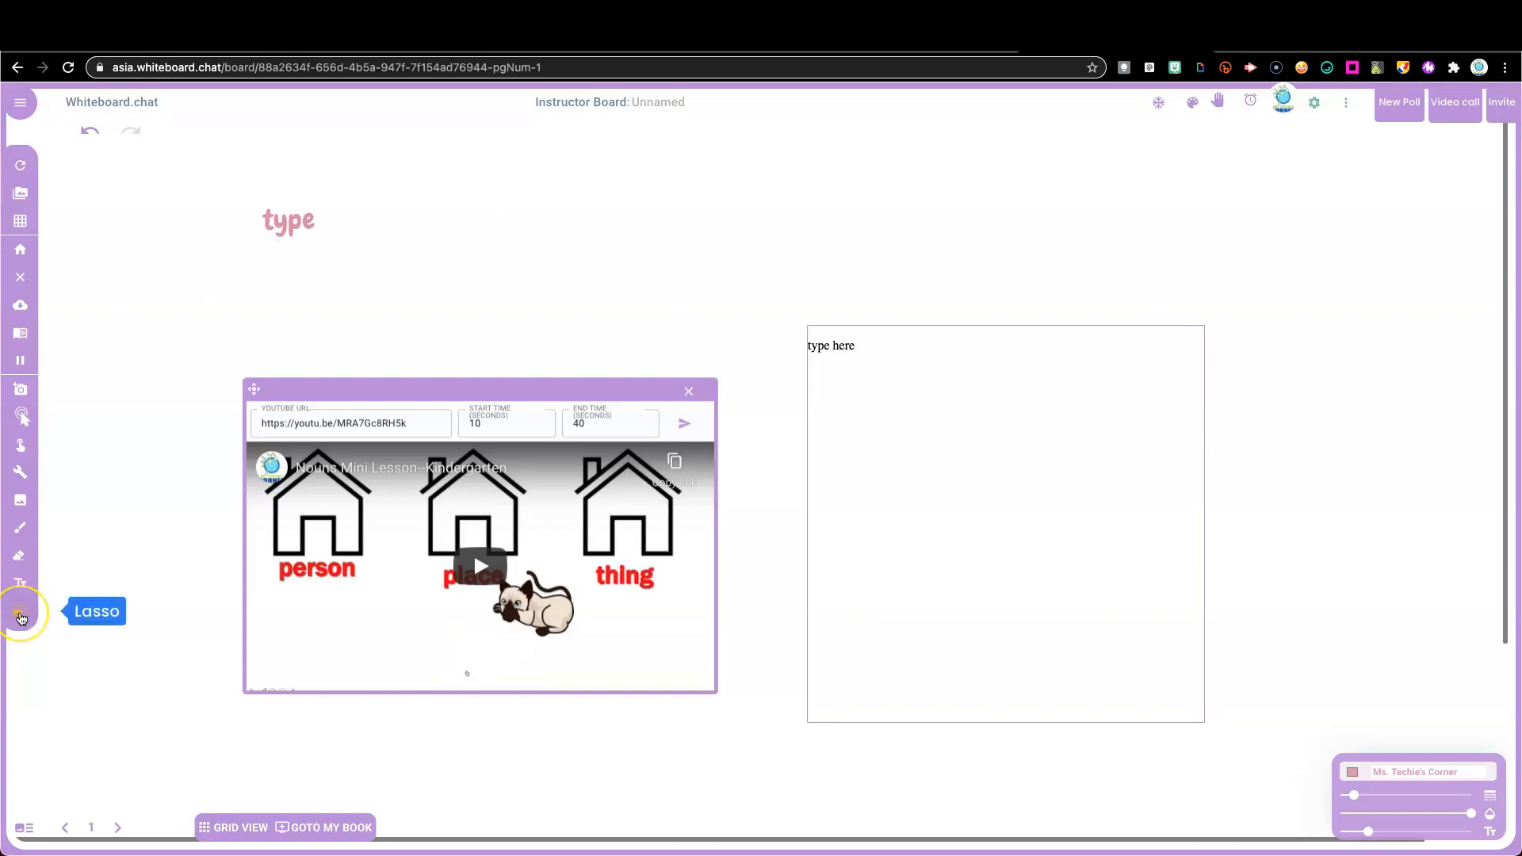
{"action": "mouse_move", "coordinate": [278, 255]}
{"action": "left_mouse_down"}
{"action": "mouse_move", "coordinate": [230, 198]}
{"action": "mouse_move", "coordinate": [270, 208]}
{"action": "left_mouse_up"}
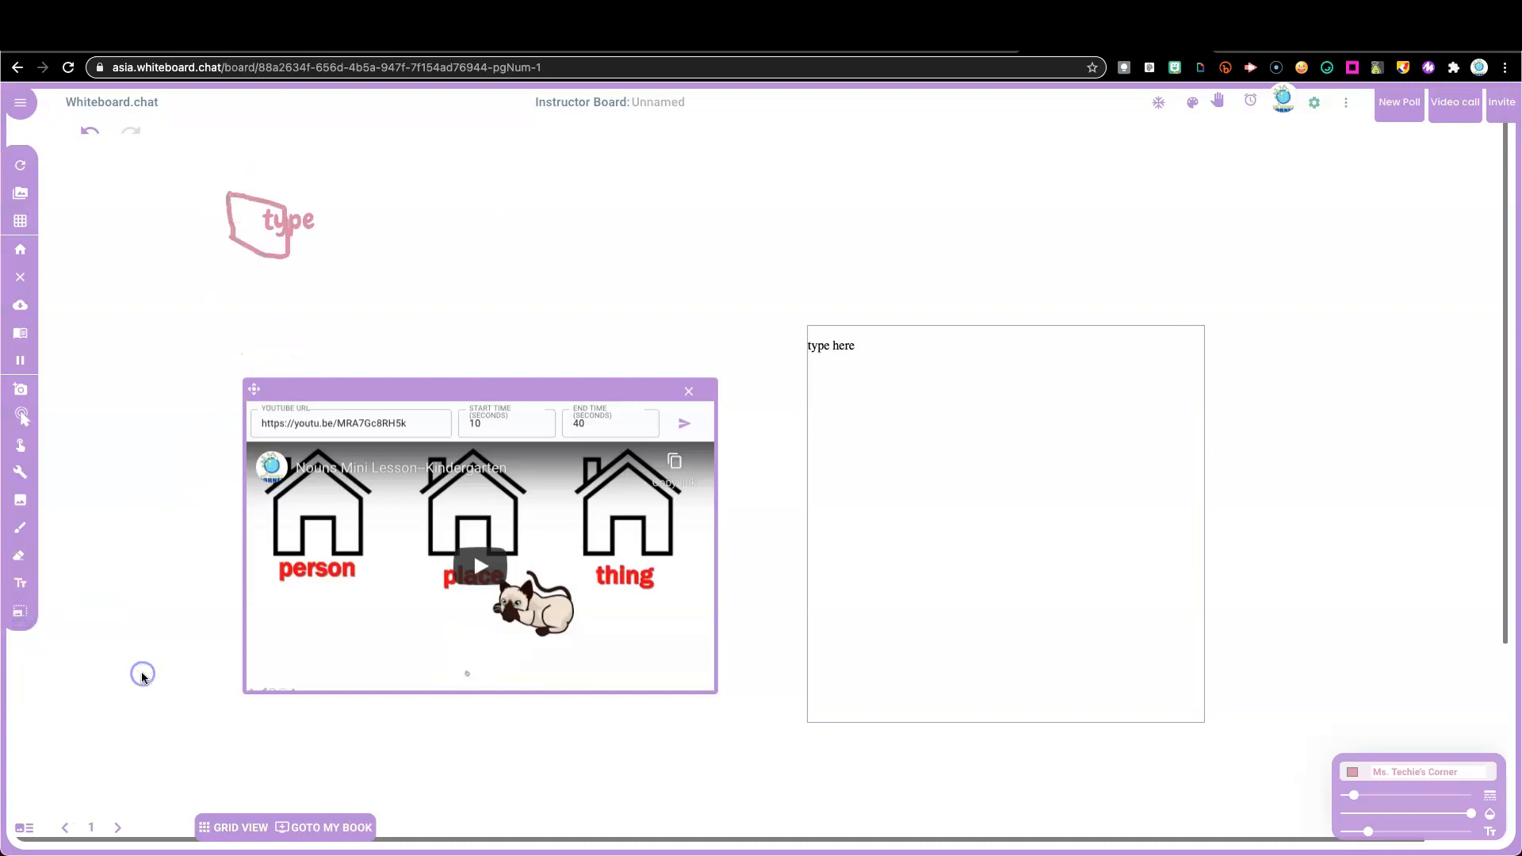
{"action": "left_click", "coordinate": [119, 828]}
{"action": "left_click", "coordinate": [118, 828]}
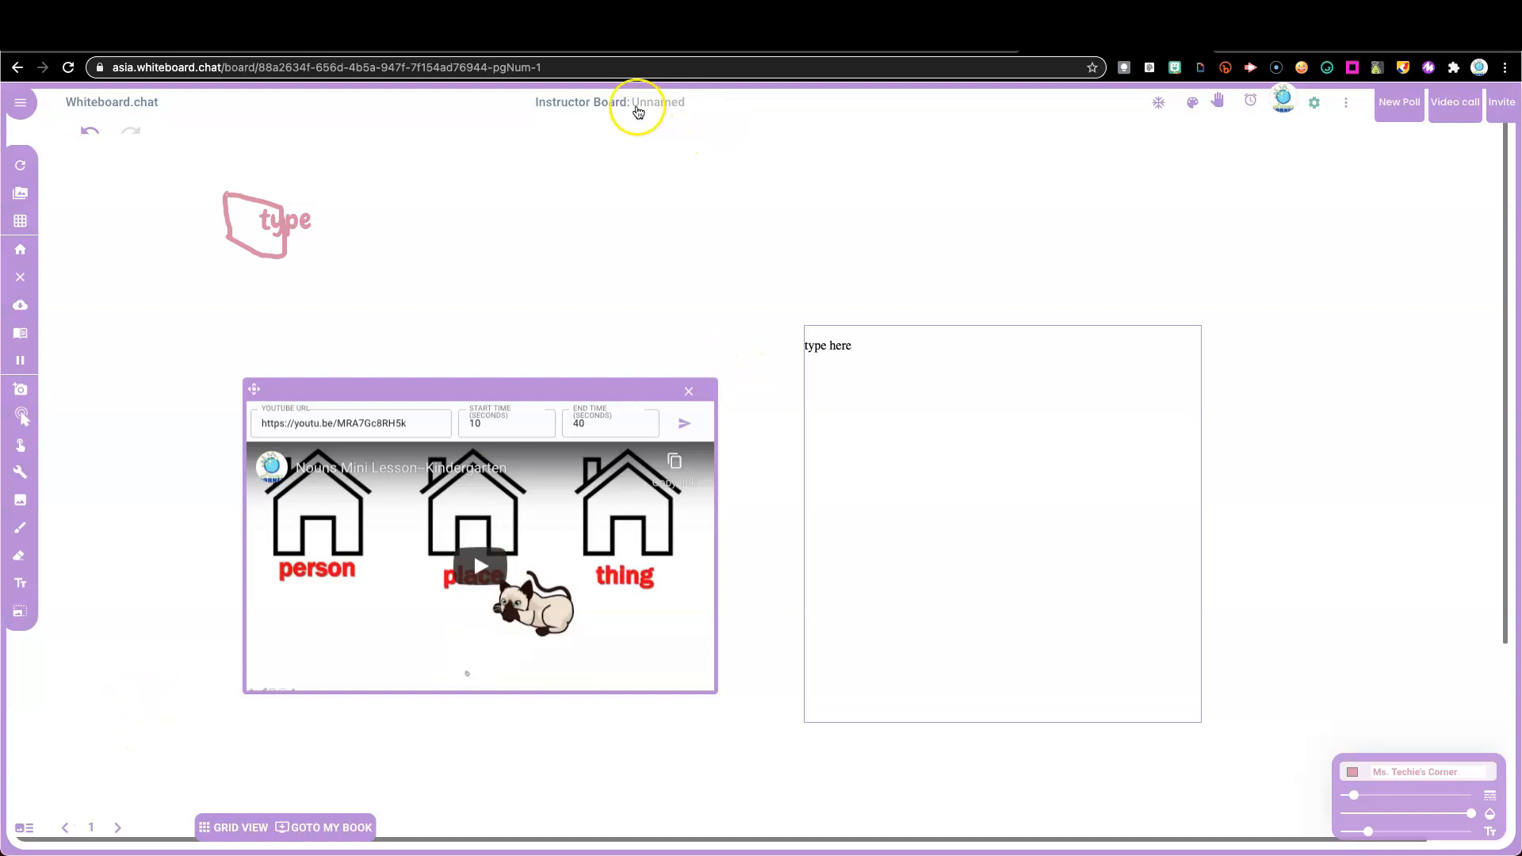
Step: Name the board "Math"
{"action": "left_click", "coordinate": [670, 106]}
{"action": "type", "text": "Math"}
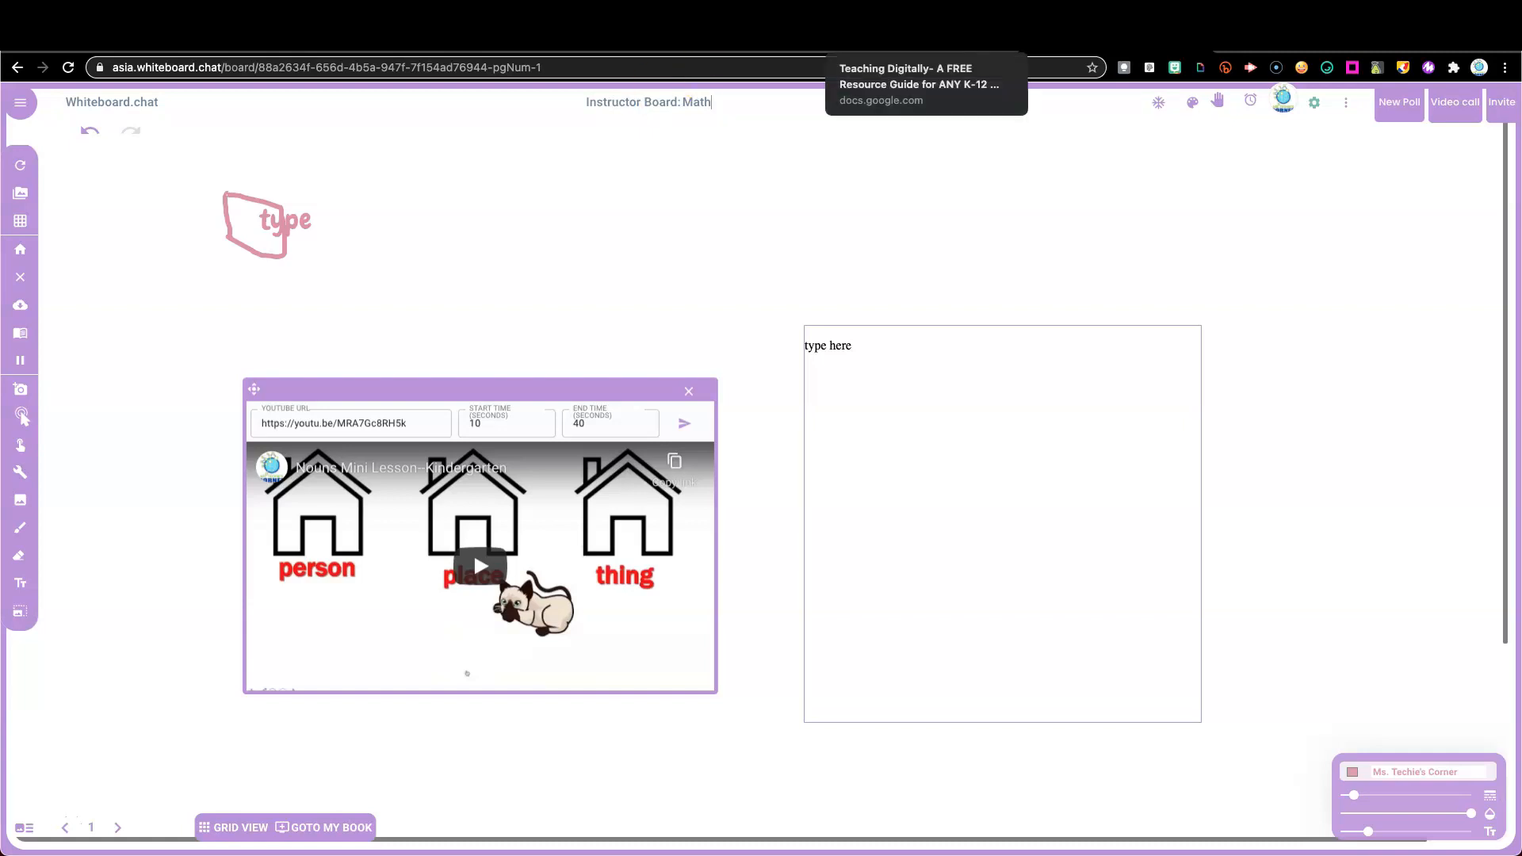
Step: Open the object palette and place the Math symbols For All above the video and Multiply above the text box
{"action": "left_click", "coordinate": [1160, 104]}
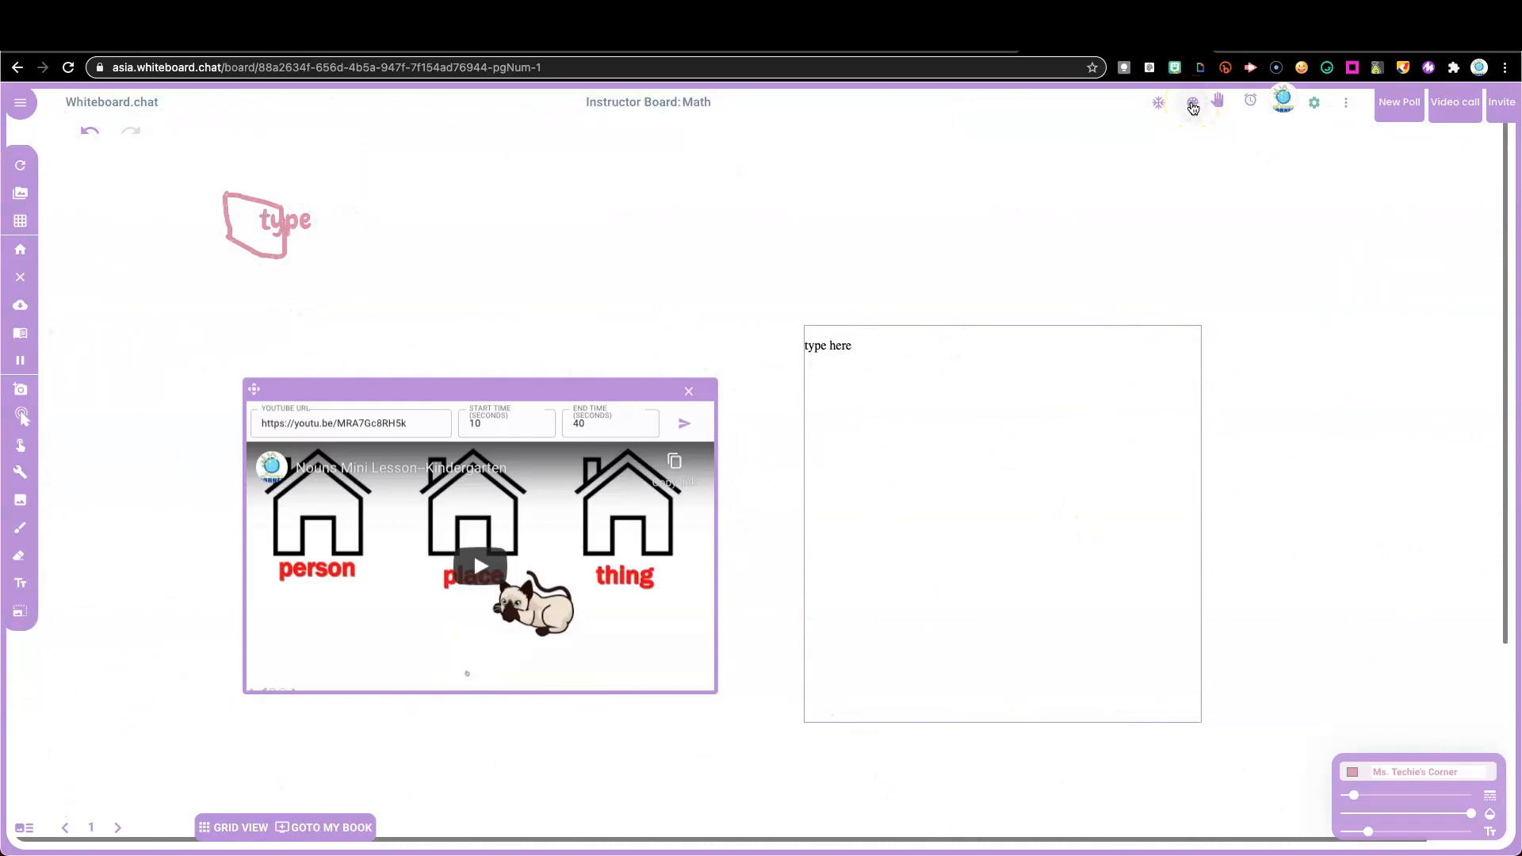
{"action": "left_click", "coordinate": [1192, 105]}
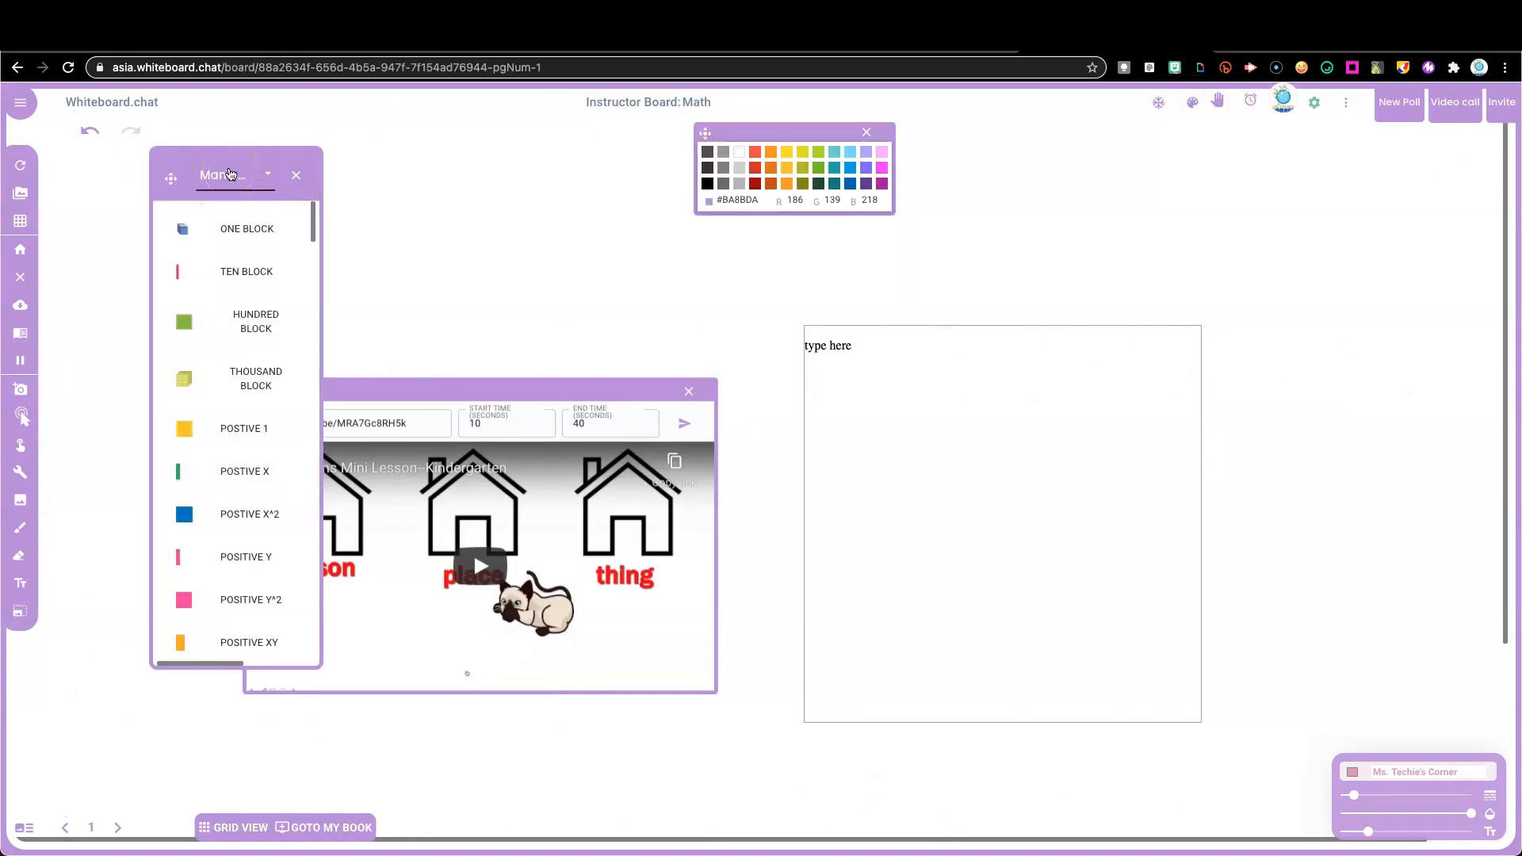
{"action": "left_click", "coordinate": [270, 176]}
{"action": "left_click", "coordinate": [270, 176]}
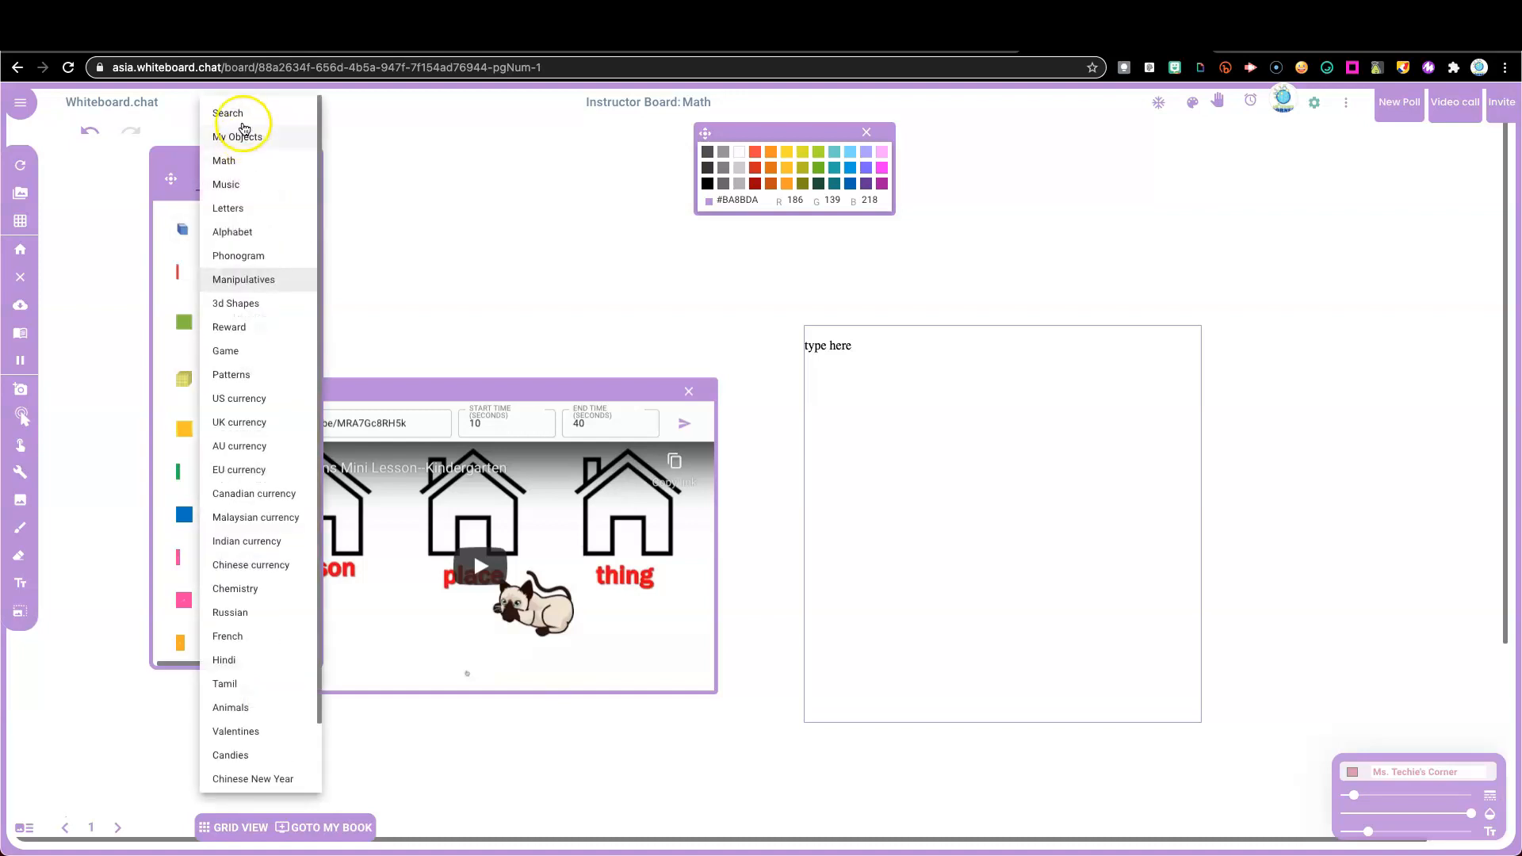
{"action": "scroll", "coordinate": [232, 314], "scroll_direction": "down", "scroll_amount": 2}
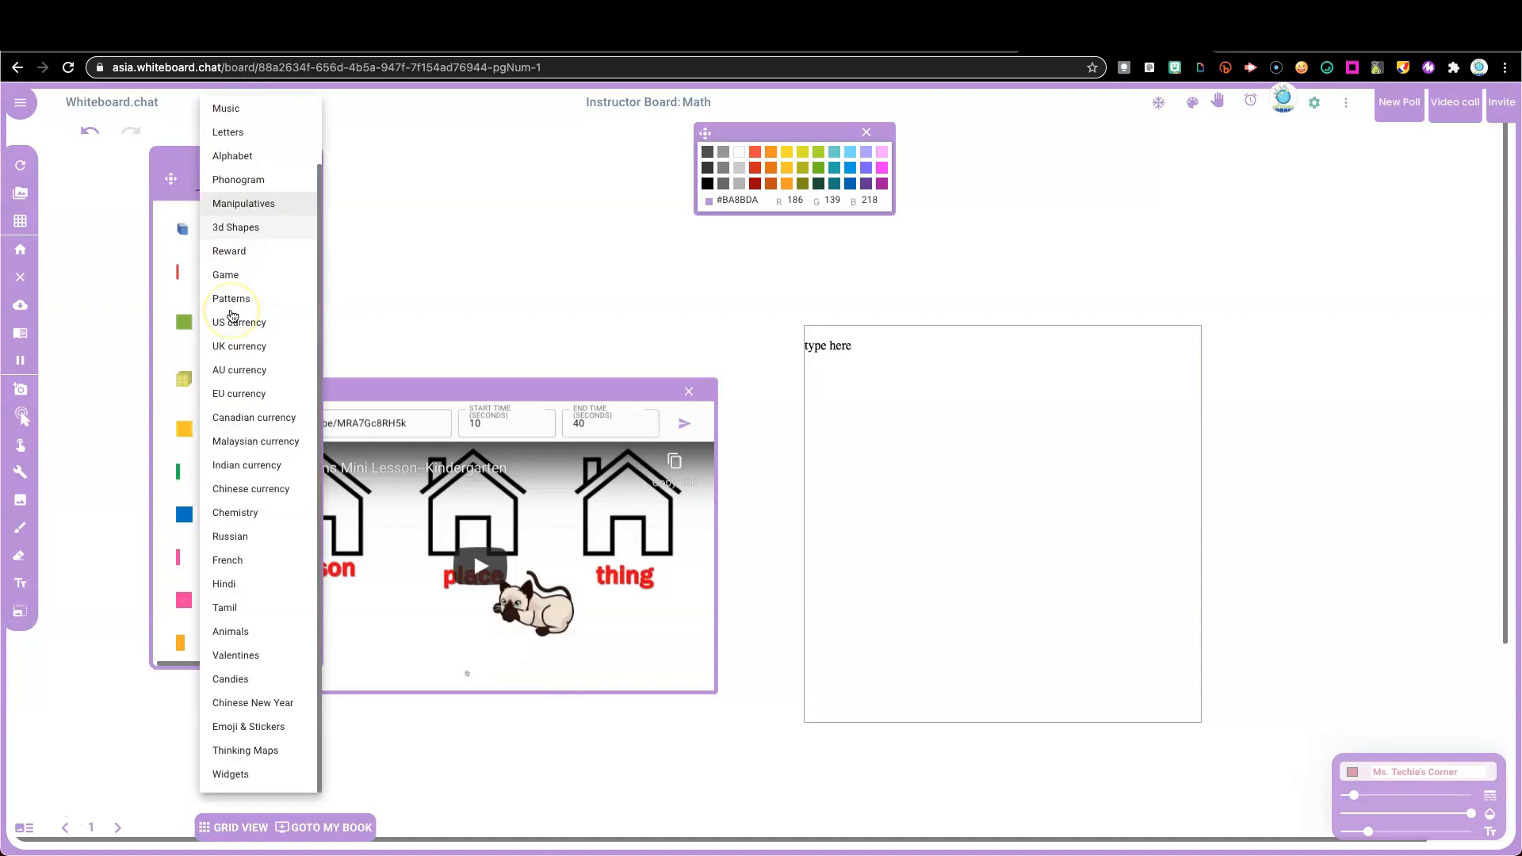
{"action": "scroll", "coordinate": [232, 316], "scroll_direction": "up", "scroll_amount": 2}
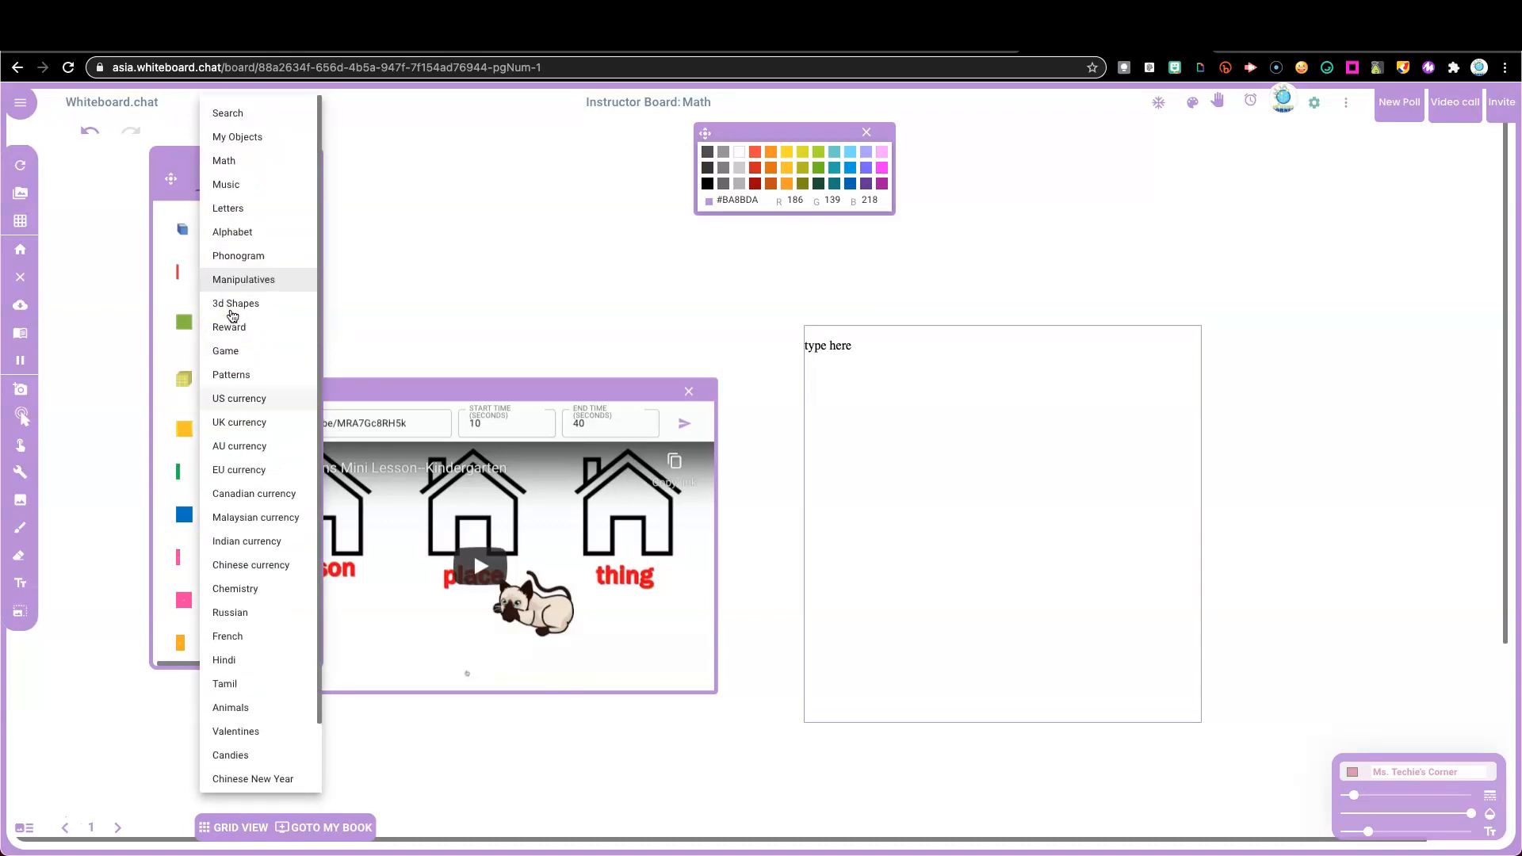
{"action": "left_click", "coordinate": [230, 159]}
{"action": "scroll", "coordinate": [245, 325], "scroll_direction": "down", "scroll_amount": 10}
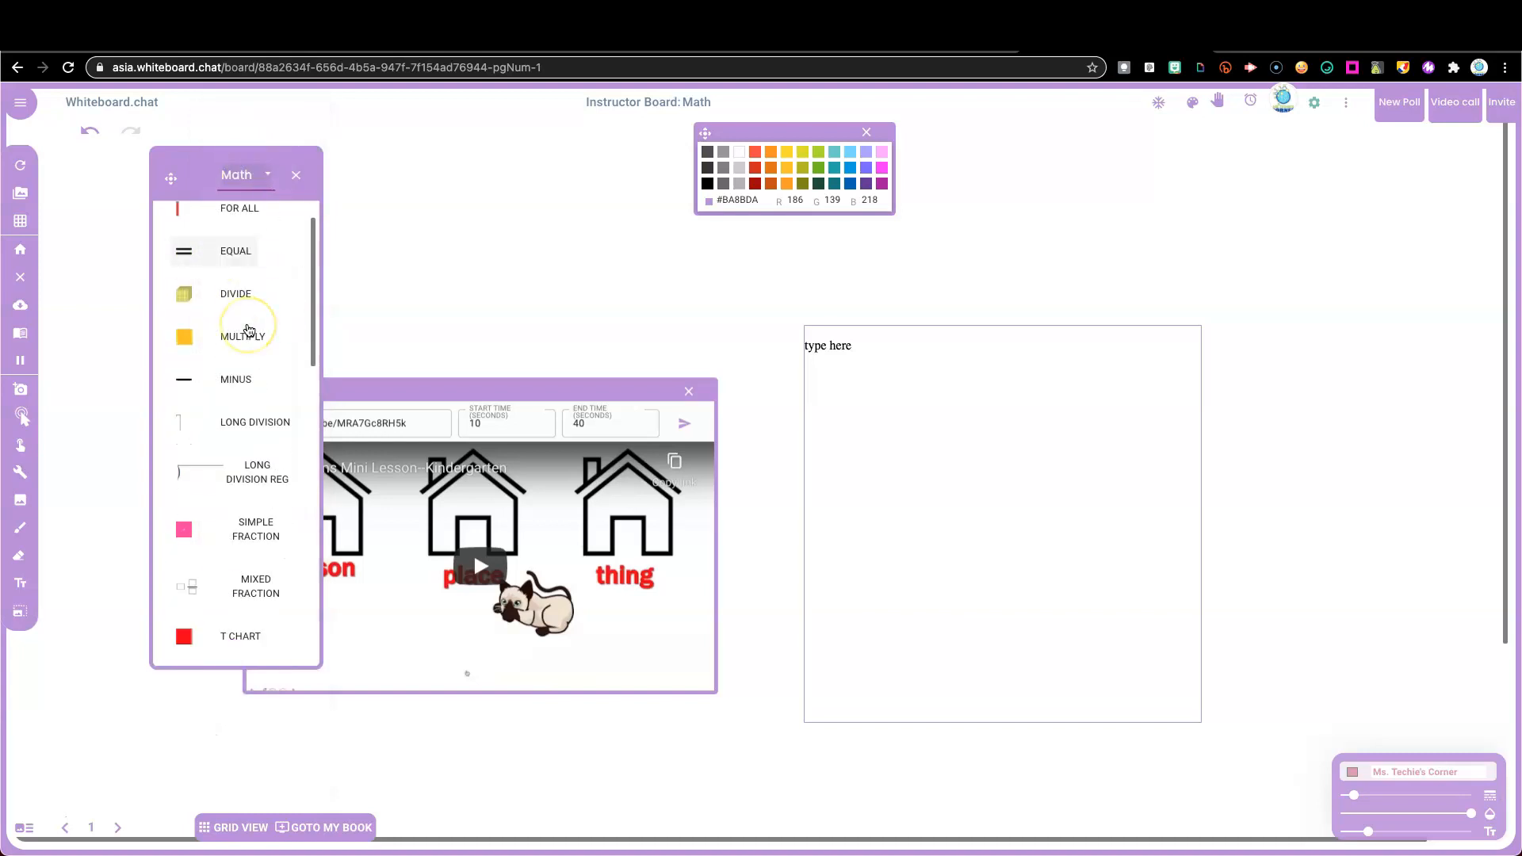
{"action": "scroll", "coordinate": [249, 331], "scroll_direction": "down", "scroll_amount": 5}
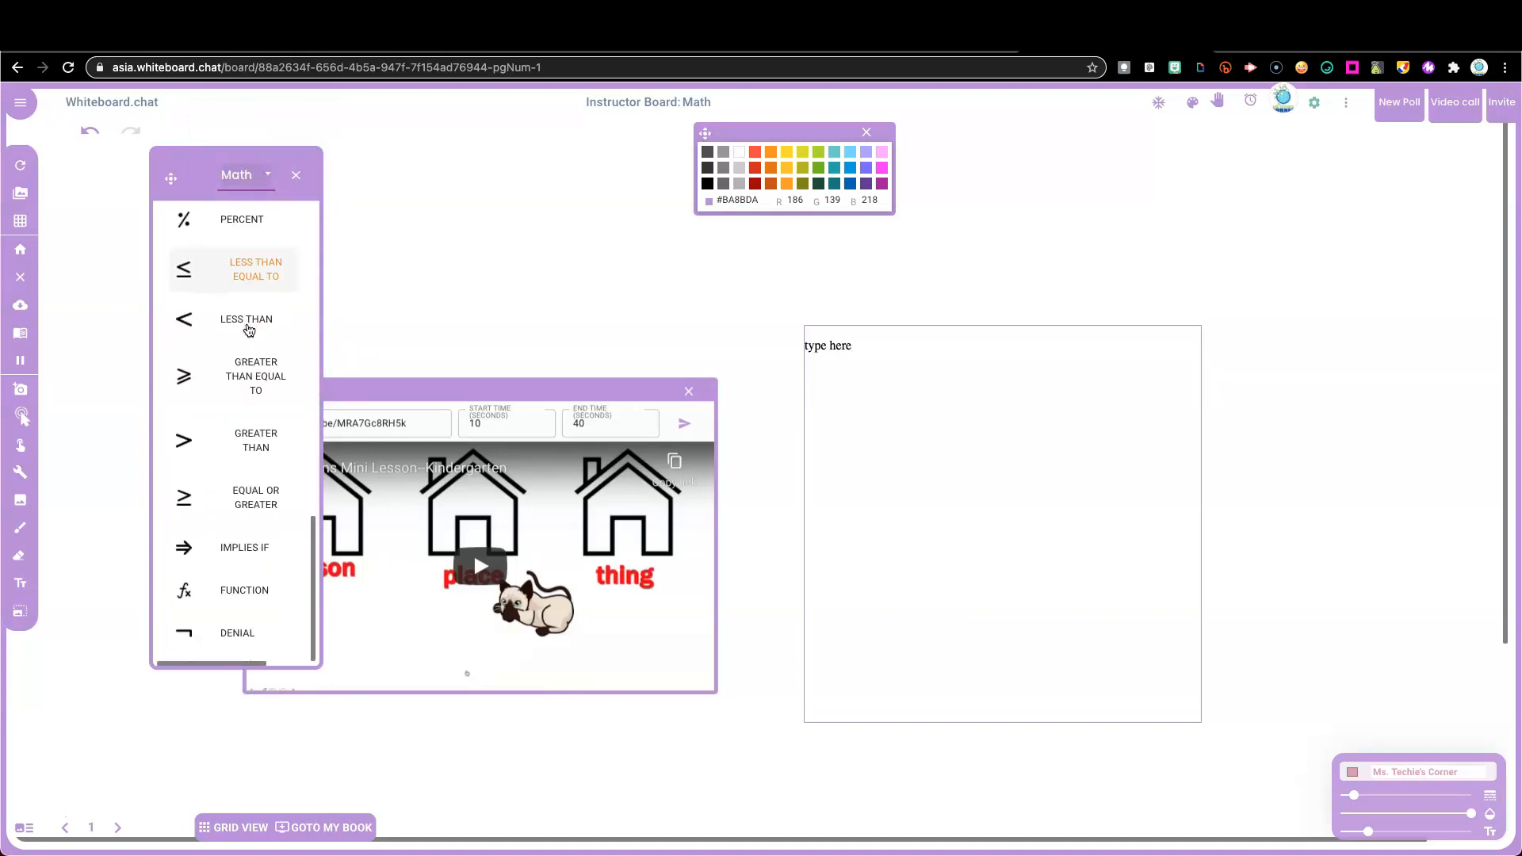
{"action": "scroll", "coordinate": [249, 330], "scroll_direction": "up", "scroll_amount": 15}
{"action": "left_click_drag", "start_coordinate": [252, 287], "coordinate": [516, 284]}
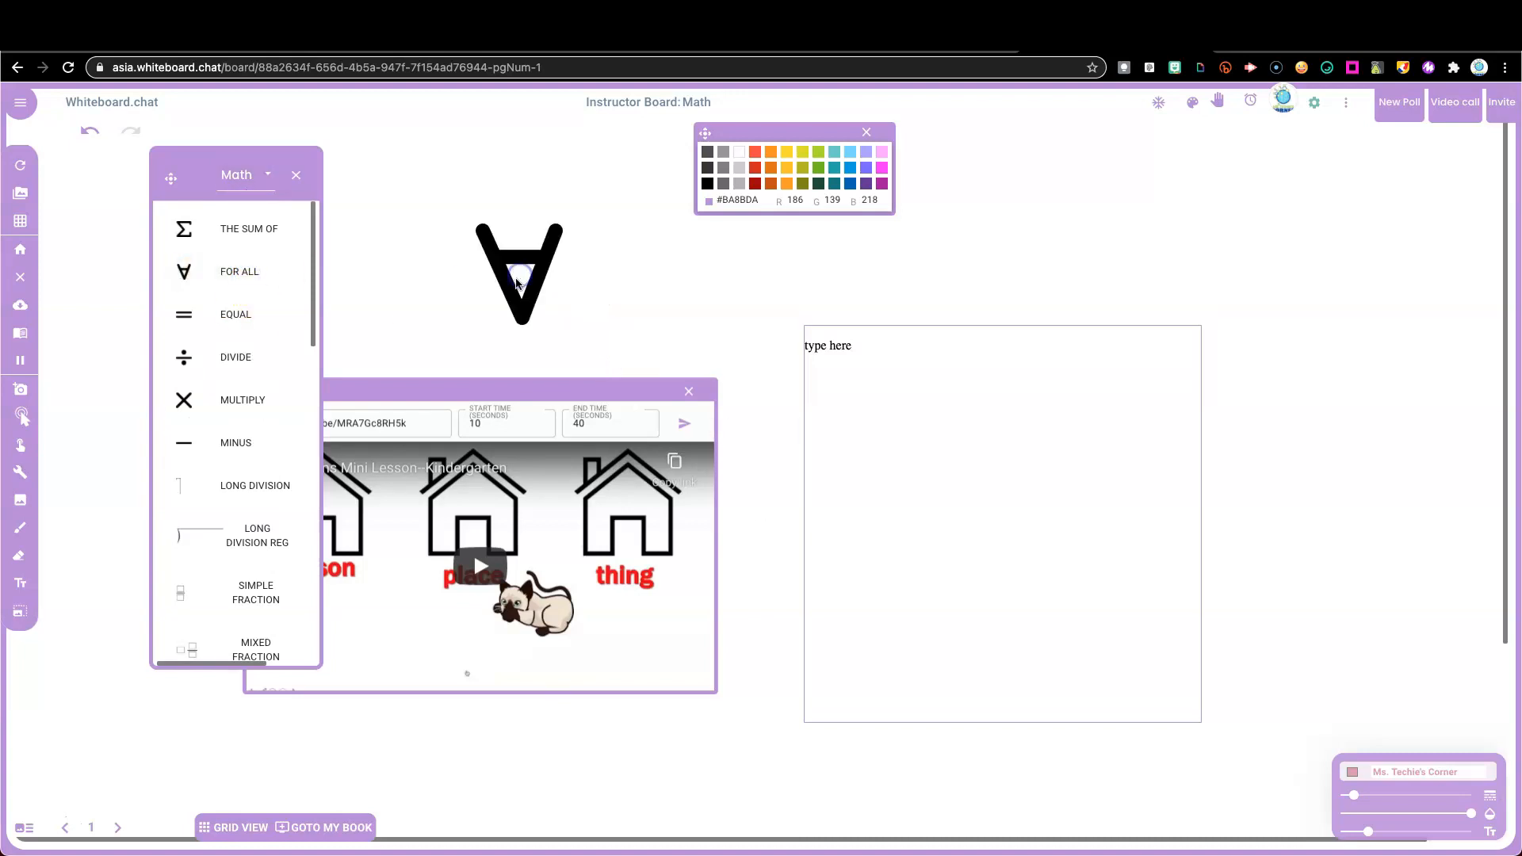
{"action": "left_click_drag", "start_coordinate": [245, 397], "coordinate": [1049, 250]}
Step: Place the Music object Group 8th Note beside the text box and look through the grid background options
{"action": "scroll", "coordinate": [249, 319], "scroll_direction": "down", "scroll_amount": 12}
{"action": "scroll", "coordinate": [249, 318], "scroll_direction": "down", "scroll_amount": 3}
{"action": "left_click", "coordinate": [260, 173]}
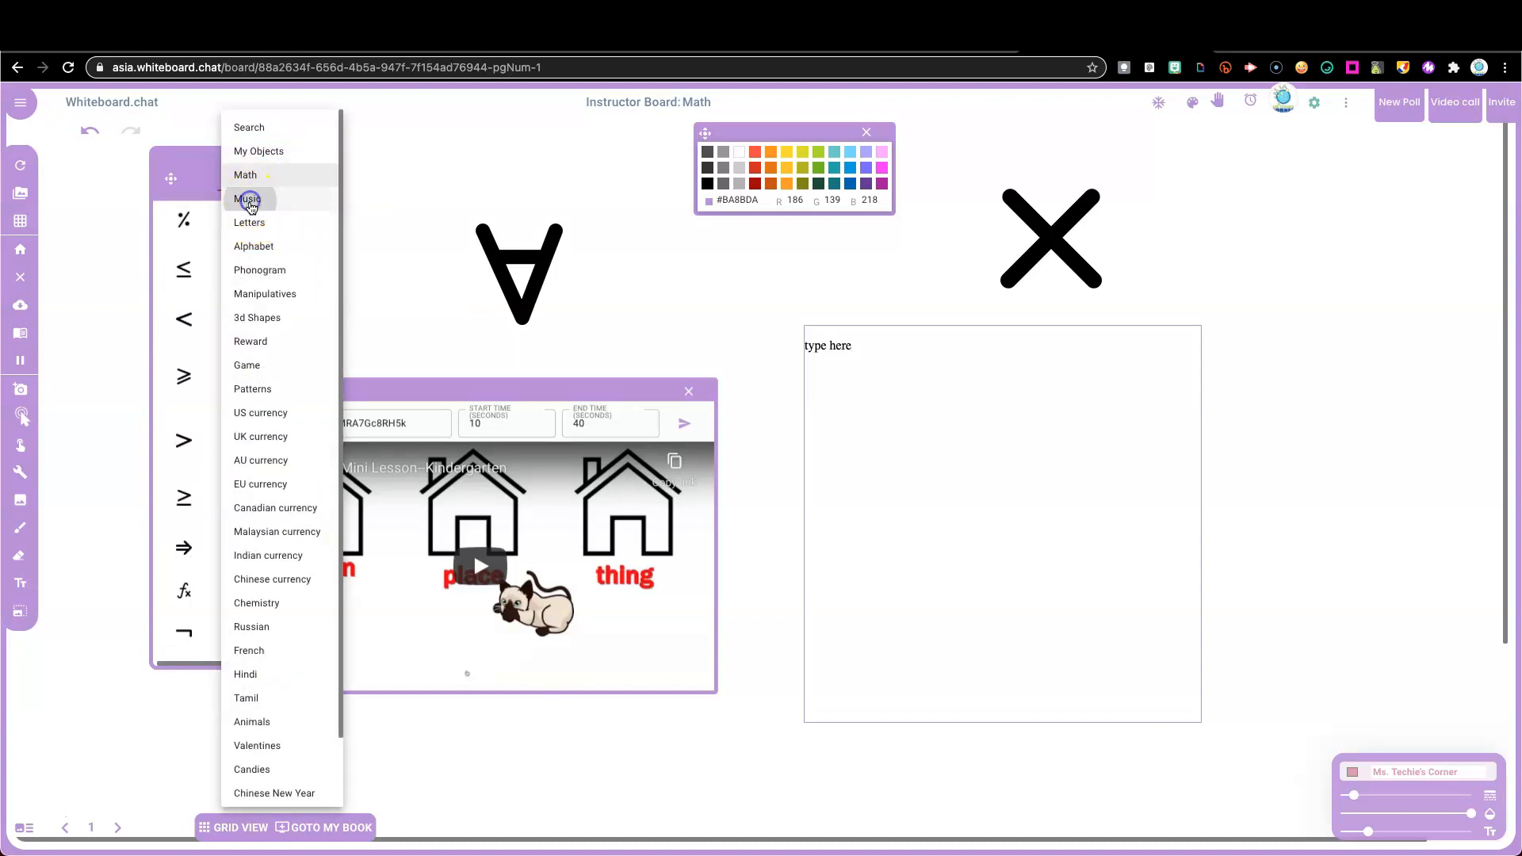
{"action": "left_click", "coordinate": [249, 200]}
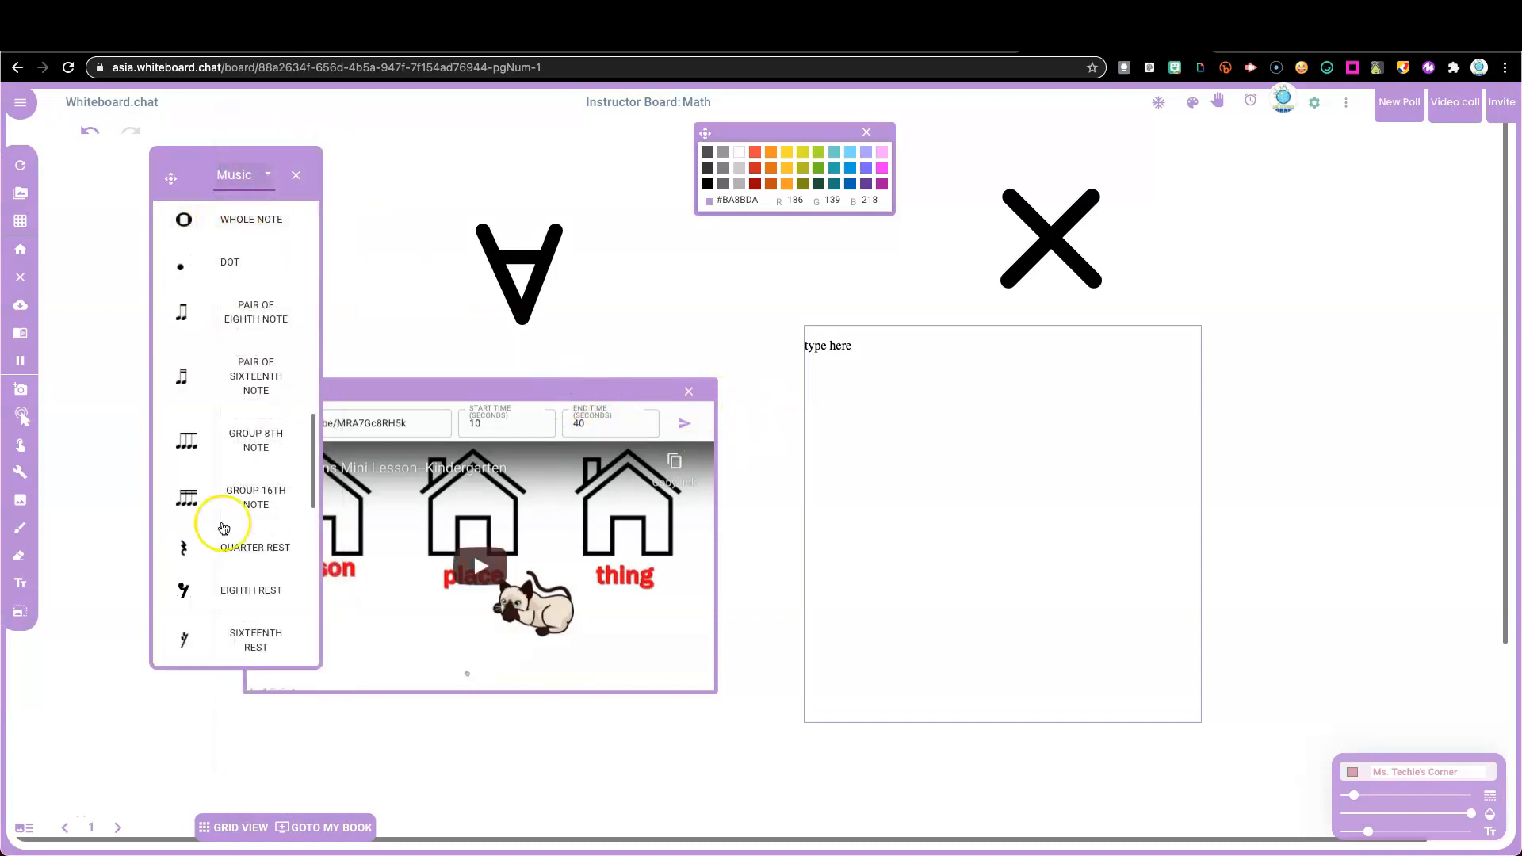
{"action": "left_click_drag", "start_coordinate": [187, 440], "coordinate": [554, 509]}
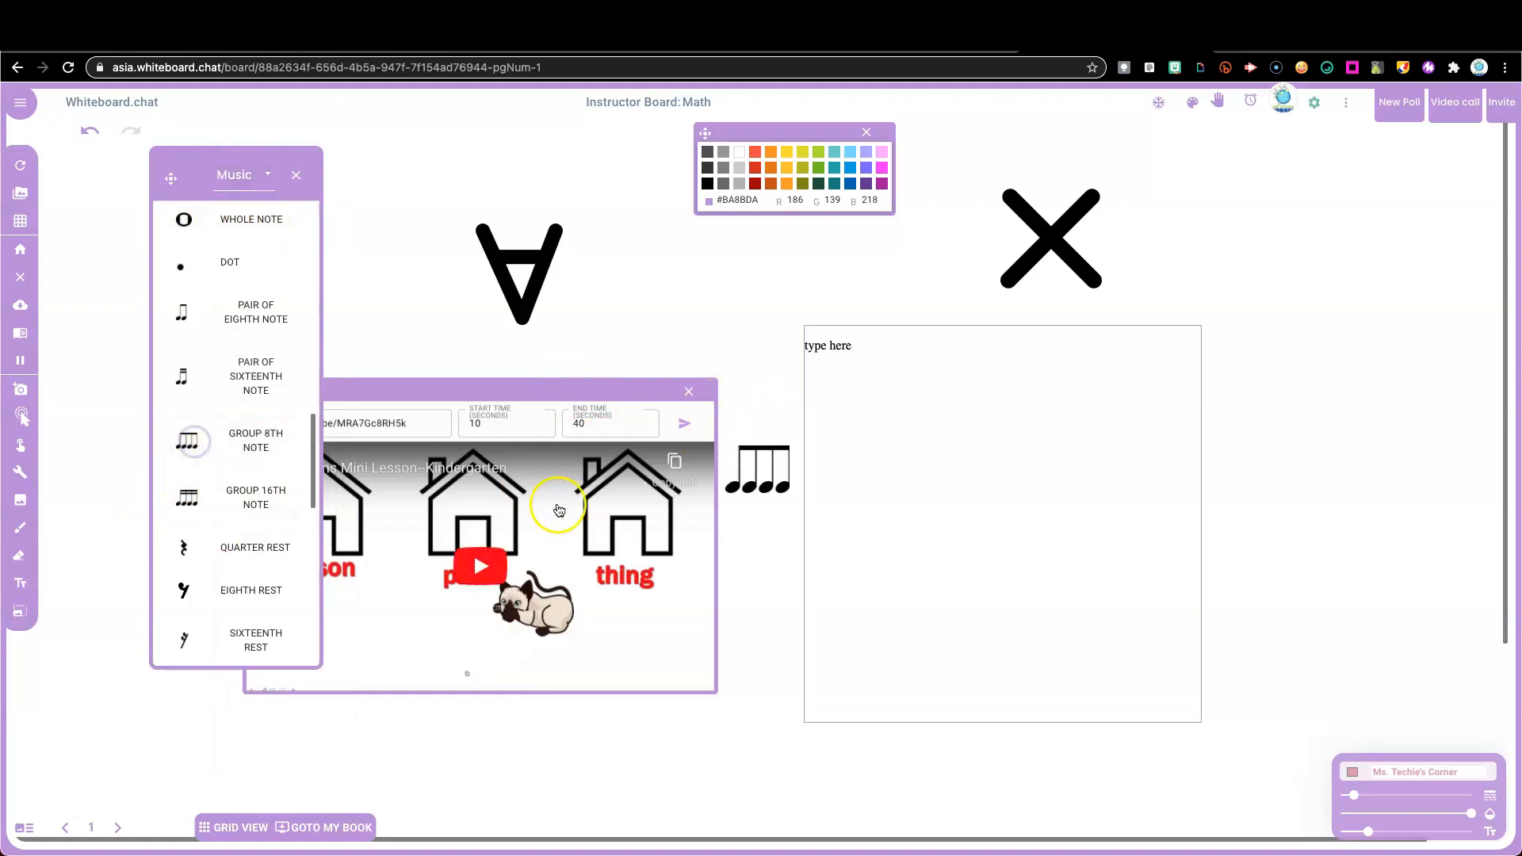
{"action": "left_click_drag", "start_coordinate": [734, 452], "coordinate": [1277, 384]}
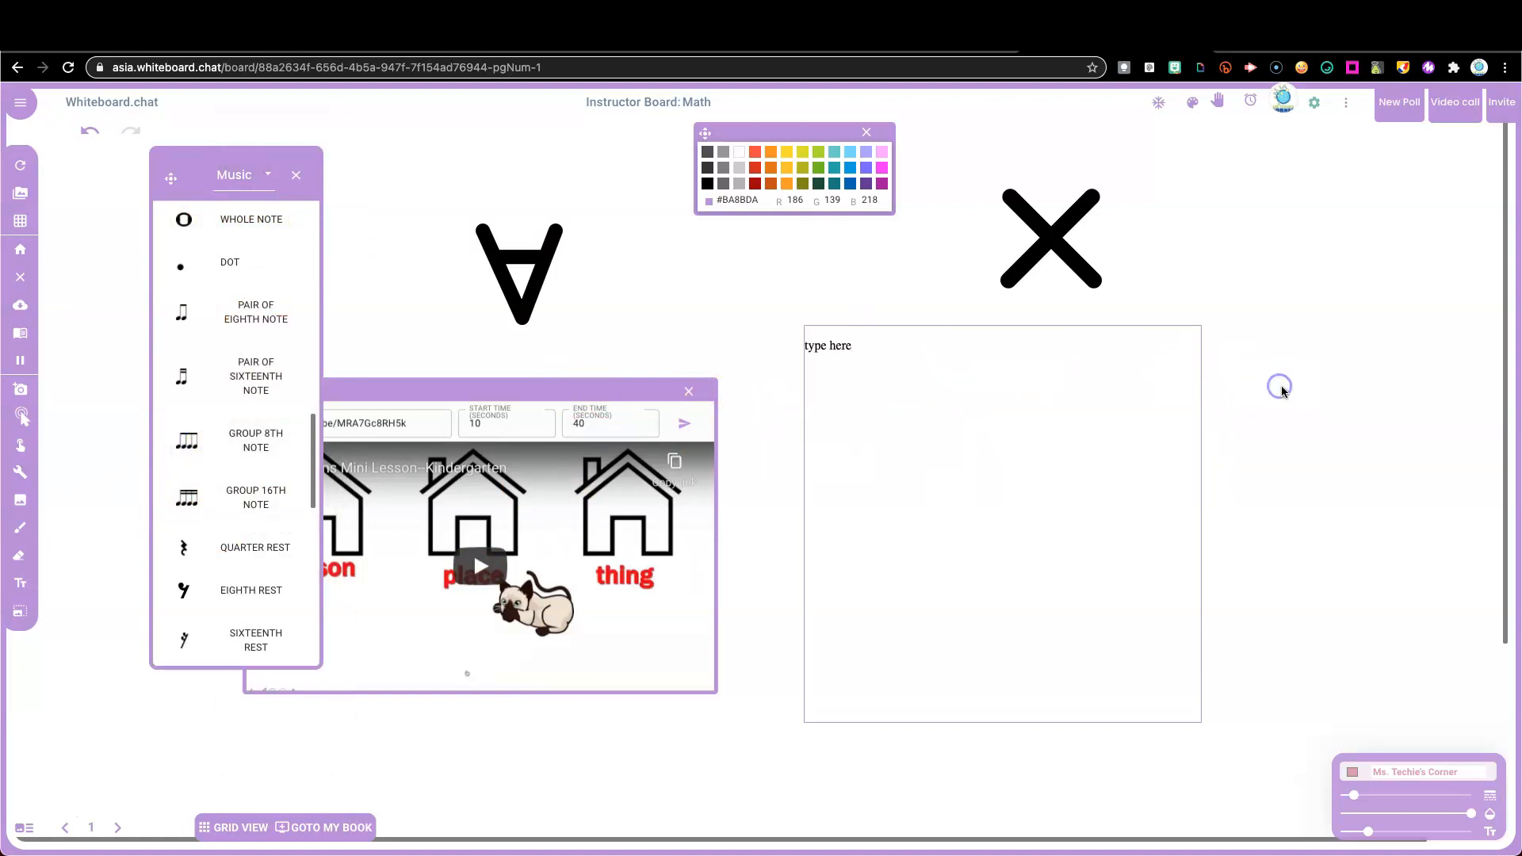
{"action": "left_click", "coordinate": [21, 224]}
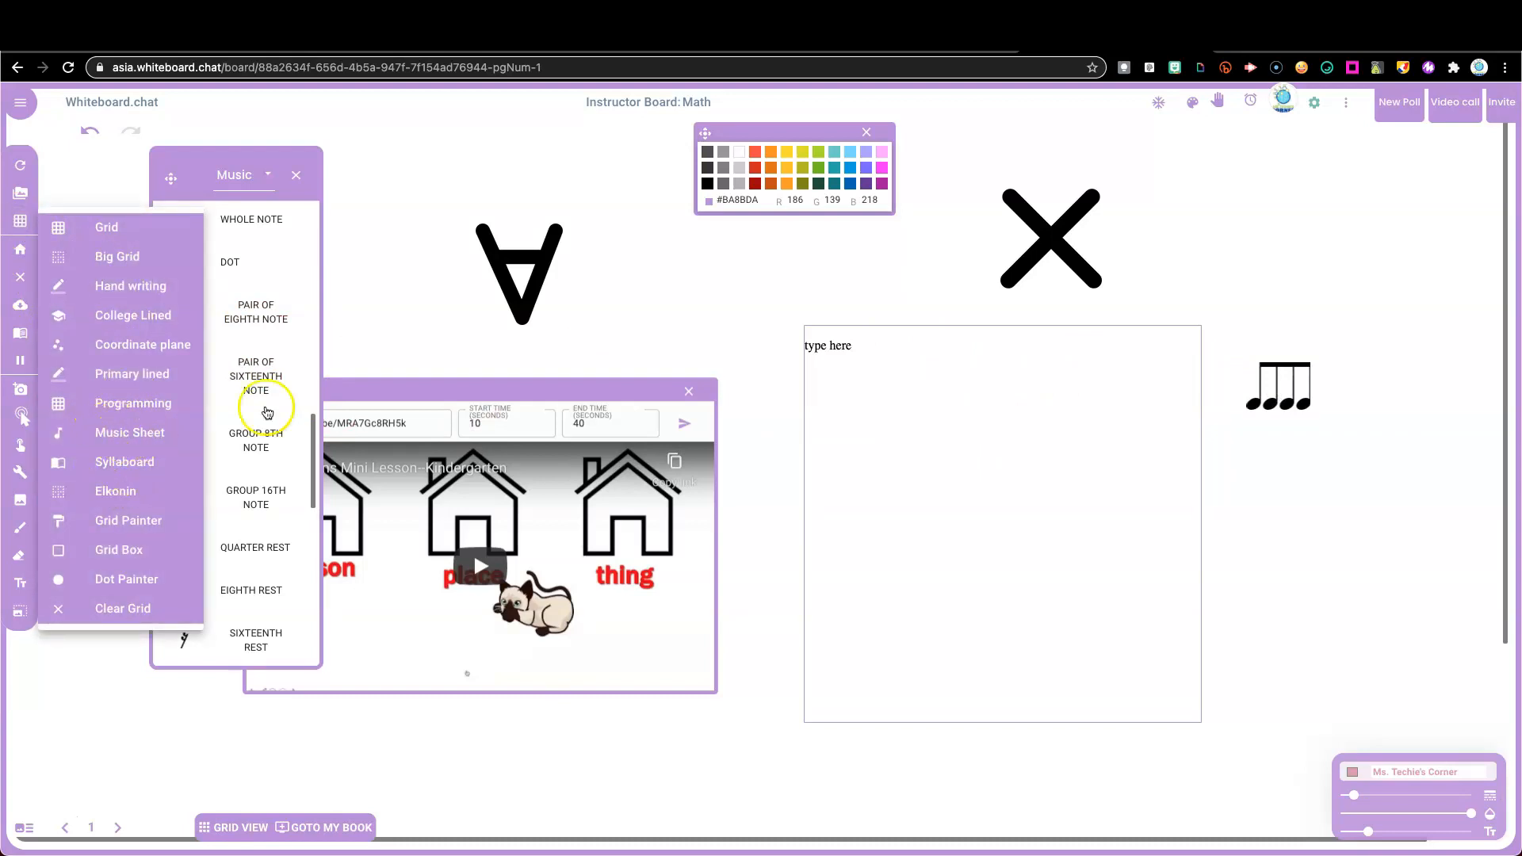
{"action": "left_click", "coordinate": [741, 328]}
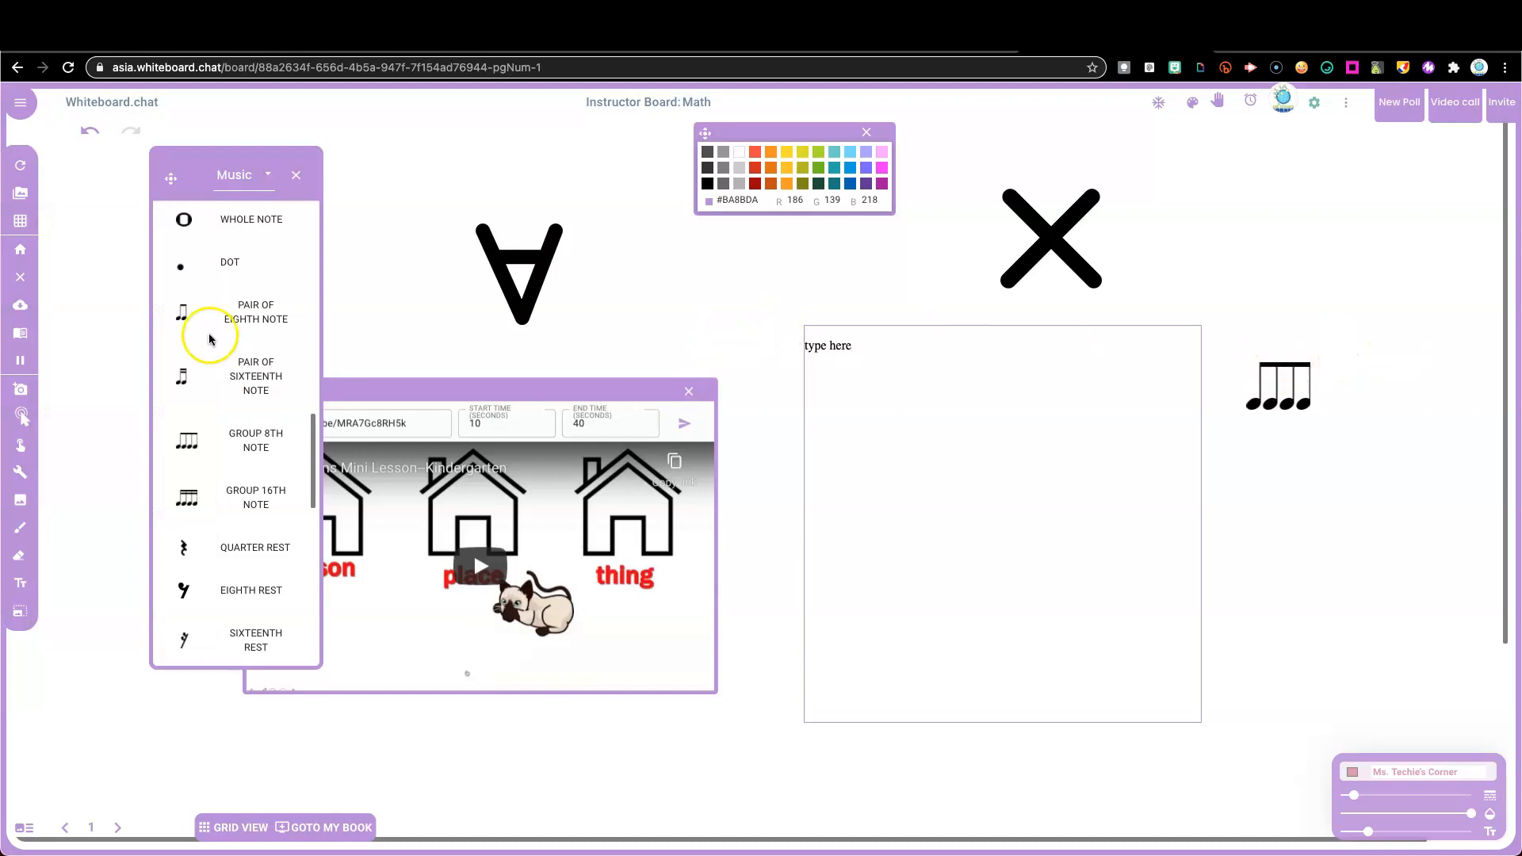
Step: Place the illustrated letter A from the Alphabet objects beside the For All symbol
{"action": "scroll", "coordinate": [234, 412], "scroll_direction": "down", "scroll_amount": 5}
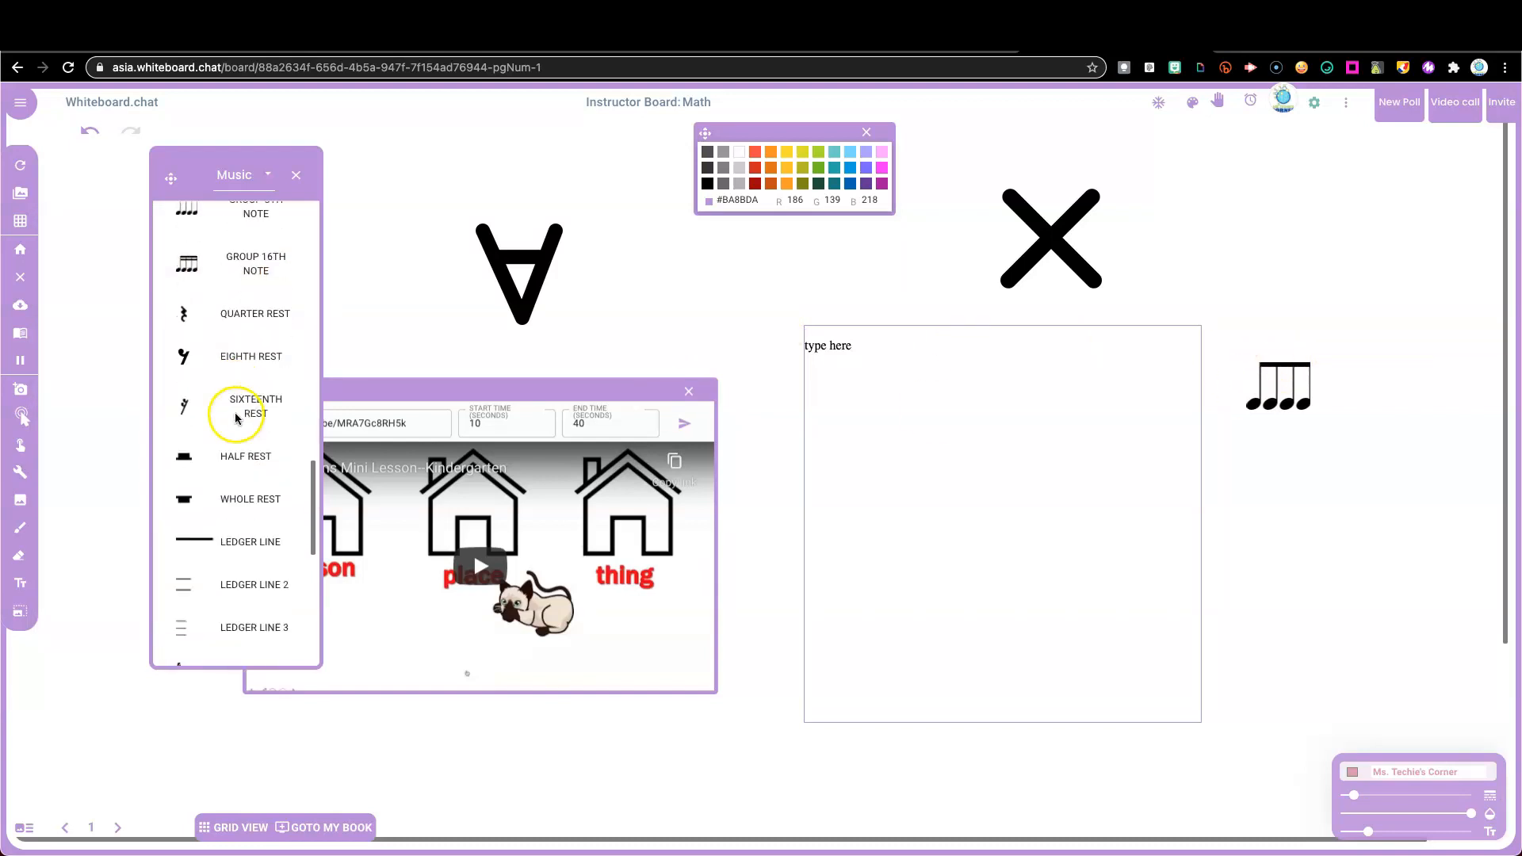
{"action": "left_click", "coordinate": [254, 174]}
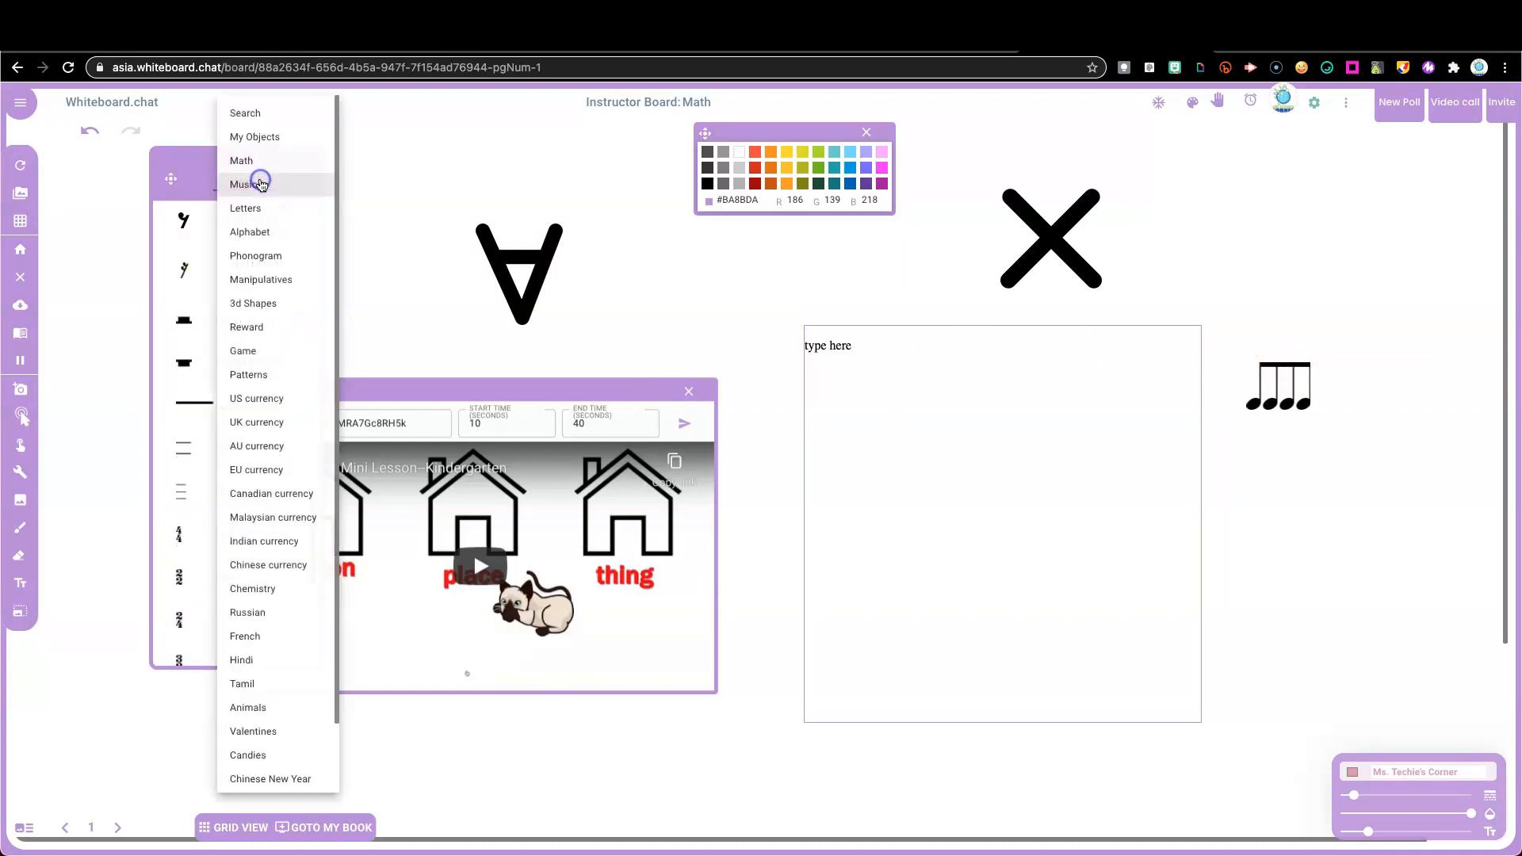
{"action": "left_click", "coordinate": [248, 234]}
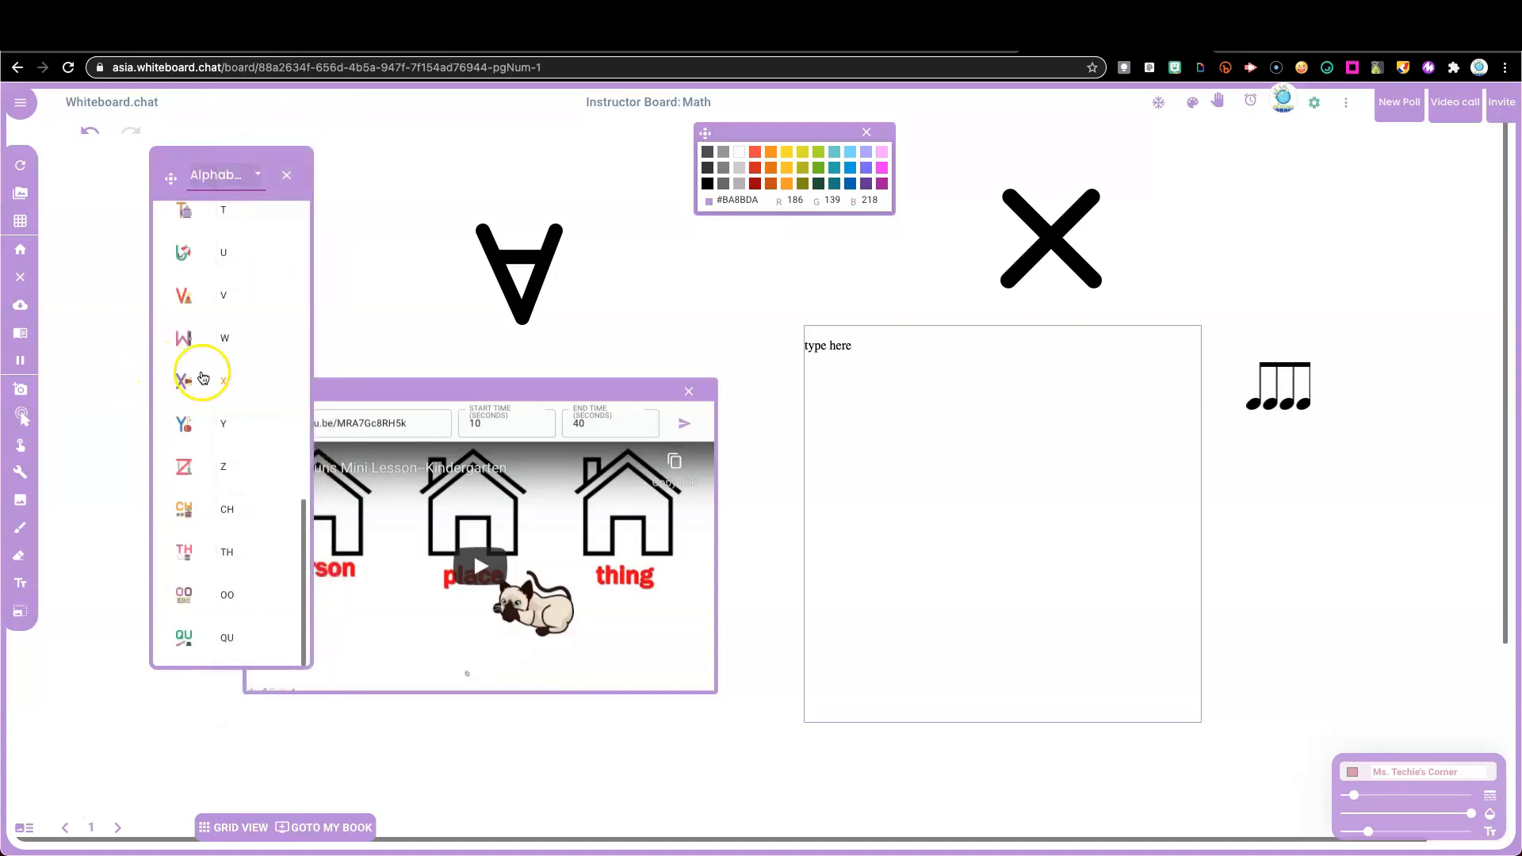
{"action": "scroll", "coordinate": [201, 384], "scroll_direction": "up", "scroll_amount": 8}
{"action": "scroll", "coordinate": [201, 383], "scroll_direction": "up", "scroll_amount": 3}
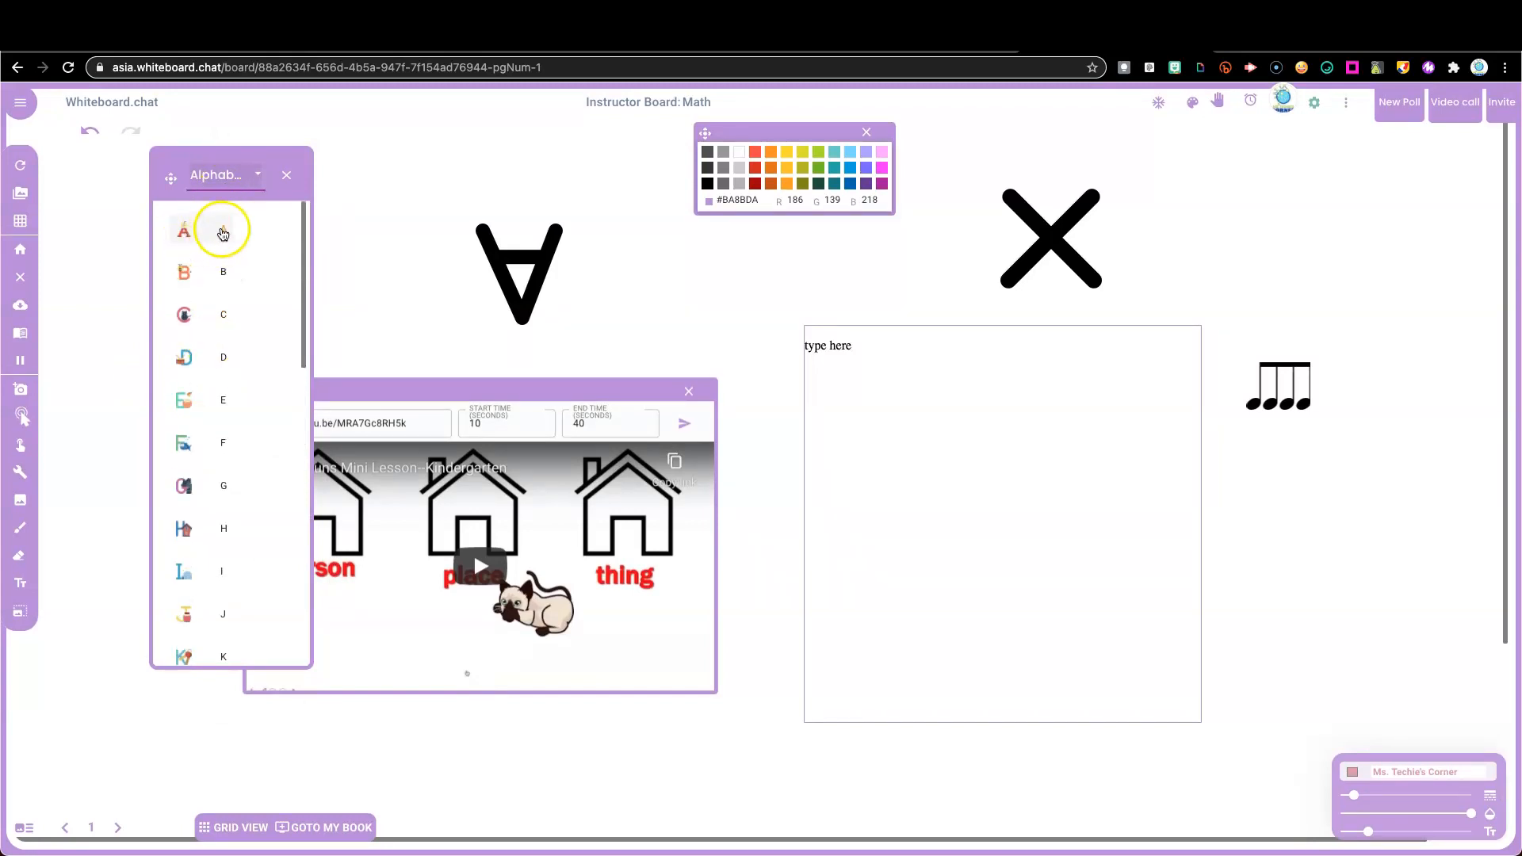
{"action": "left_click_drag", "start_coordinate": [223, 229], "coordinate": [662, 309]}
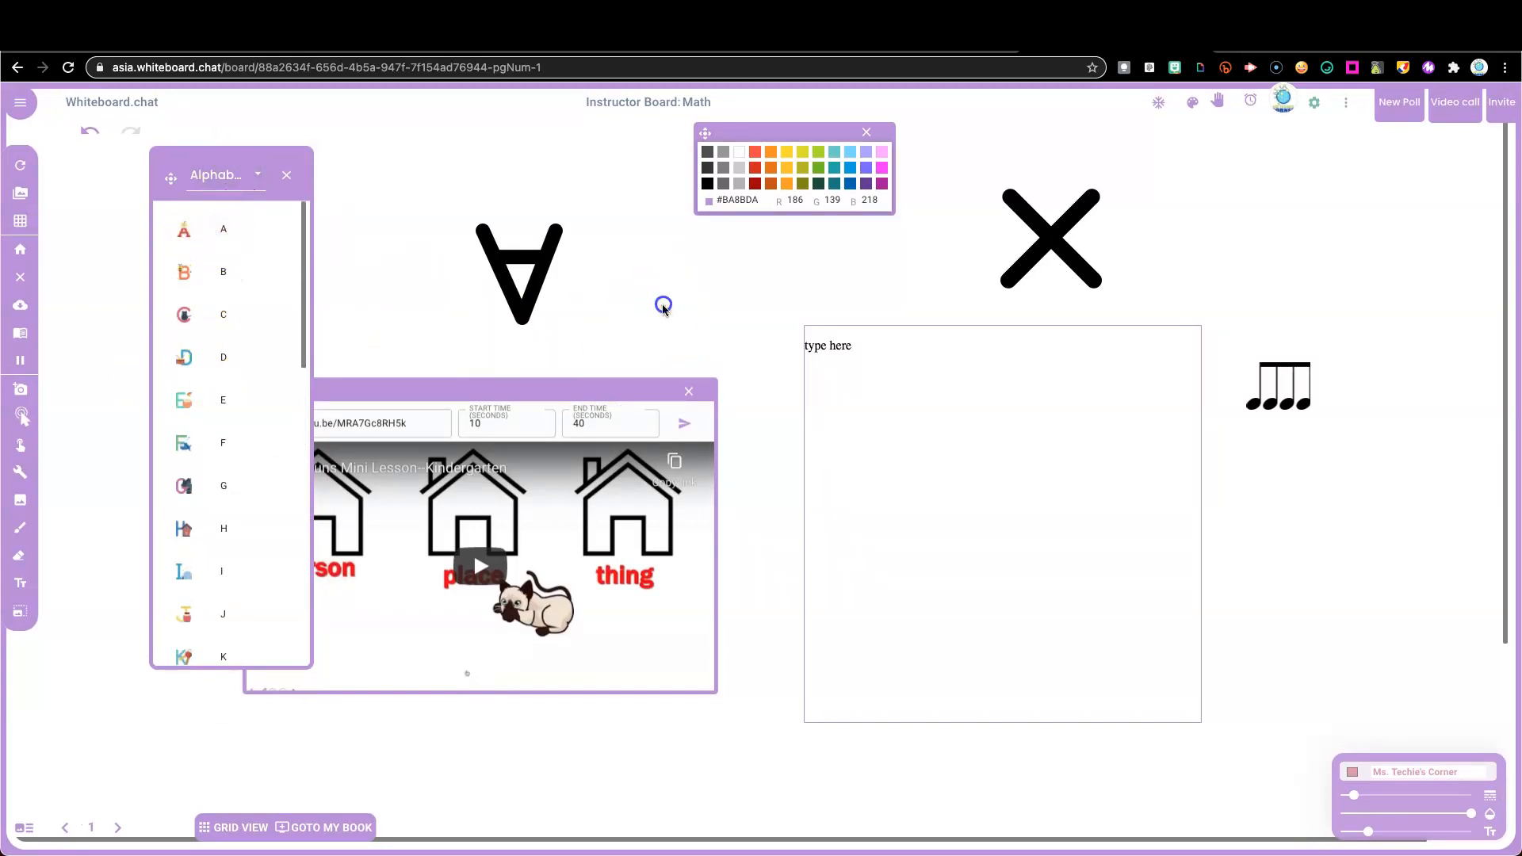
Step: Switch to the Manipulatives objects and place a One Block and a Hundred Block on the text box
{"action": "left_click", "coordinate": [261, 176]}
{"action": "left_click", "coordinate": [236, 181]}
{"action": "left_click", "coordinate": [255, 175]}
{"action": "scroll", "coordinate": [220, 321], "scroll_direction": "down", "scroll_amount": 2}
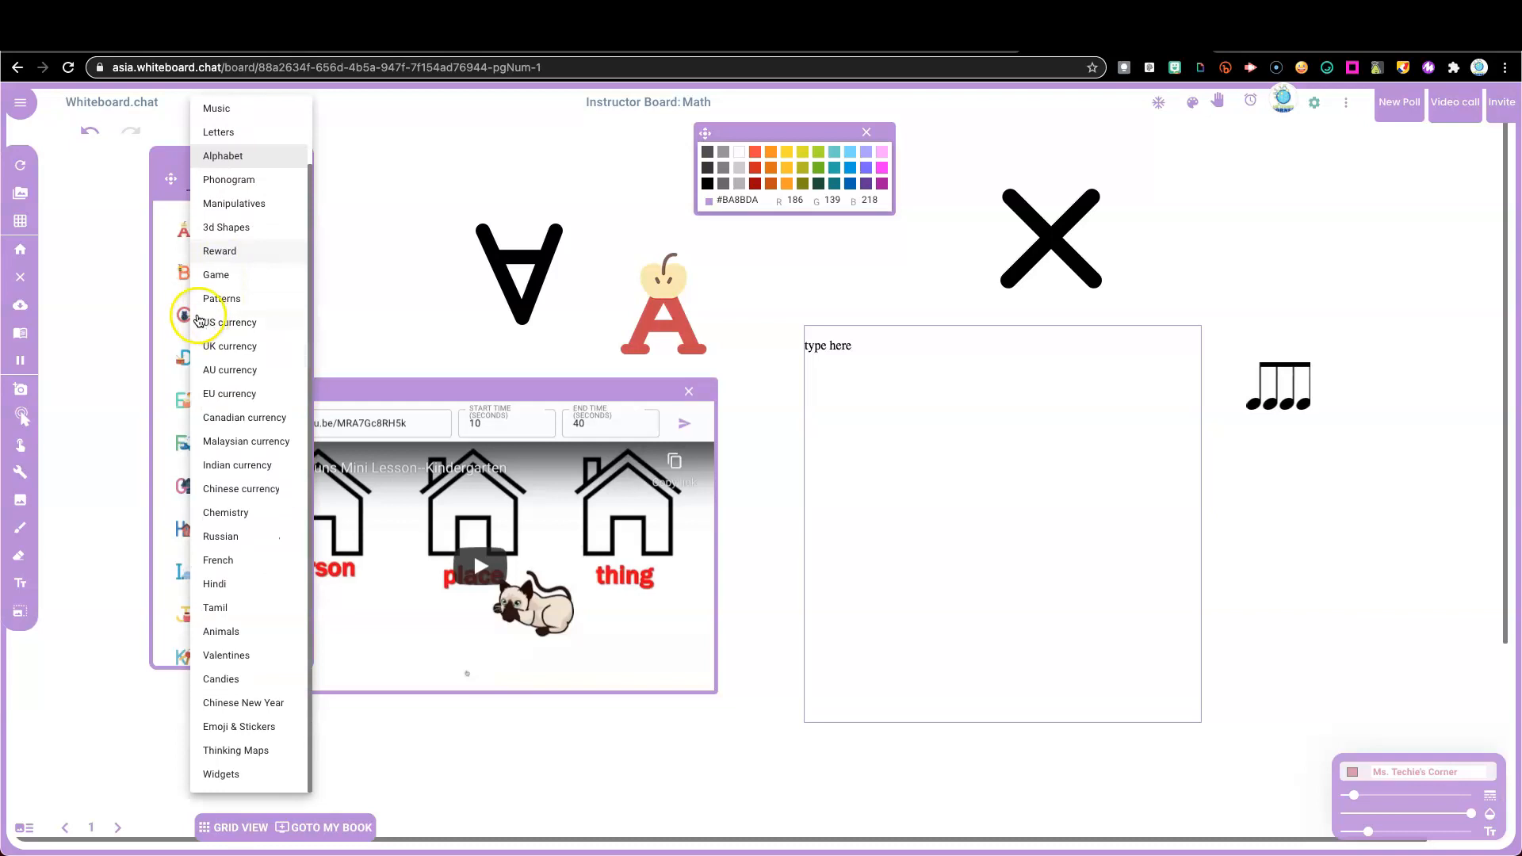
{"action": "scroll", "coordinate": [224, 386], "scroll_direction": "up", "scroll_amount": 2}
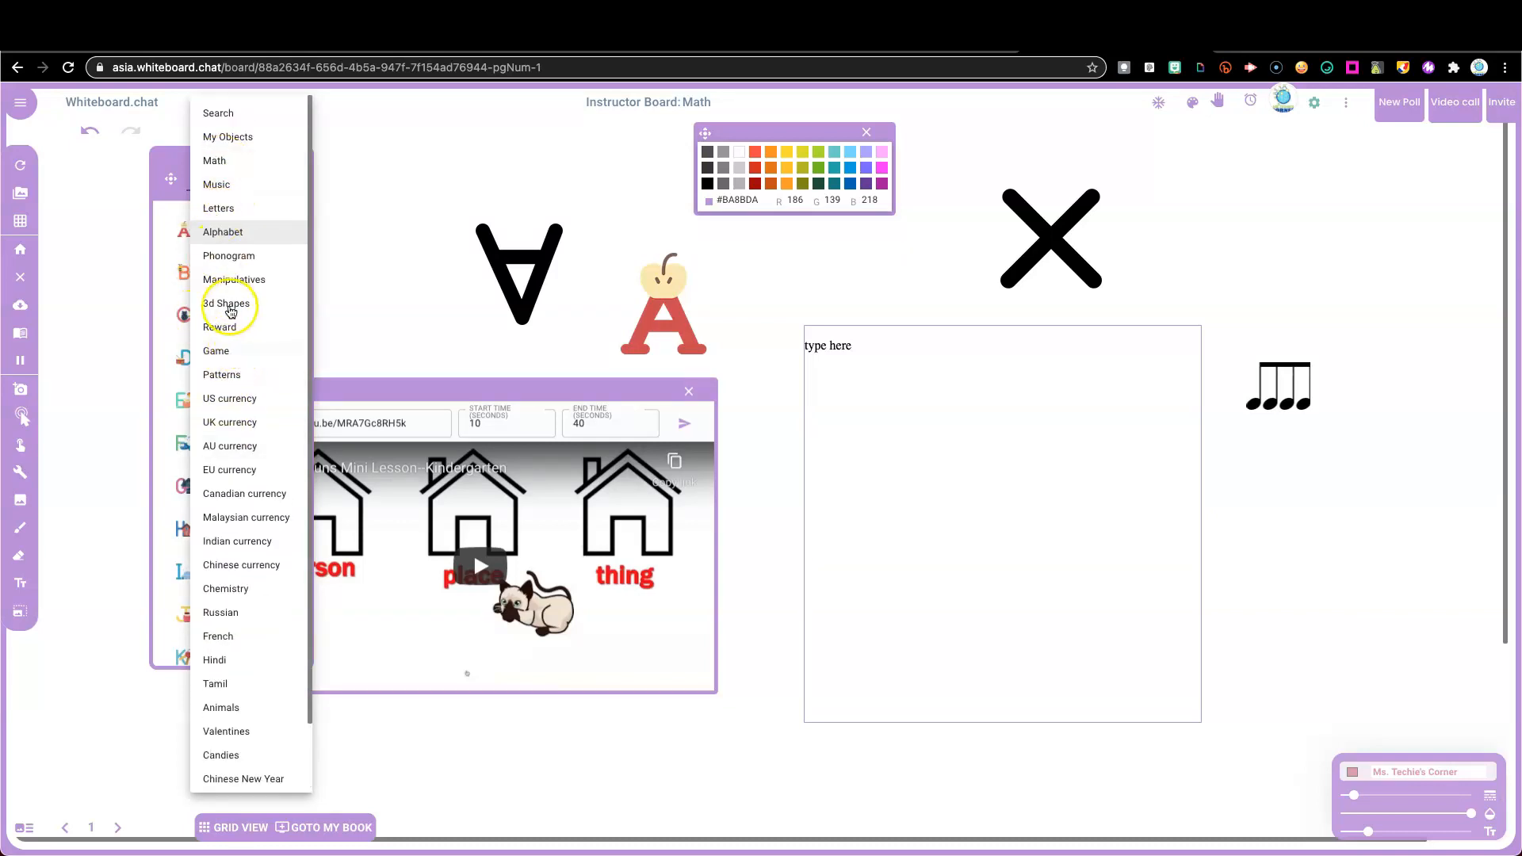
{"action": "left_click", "coordinate": [242, 281]}
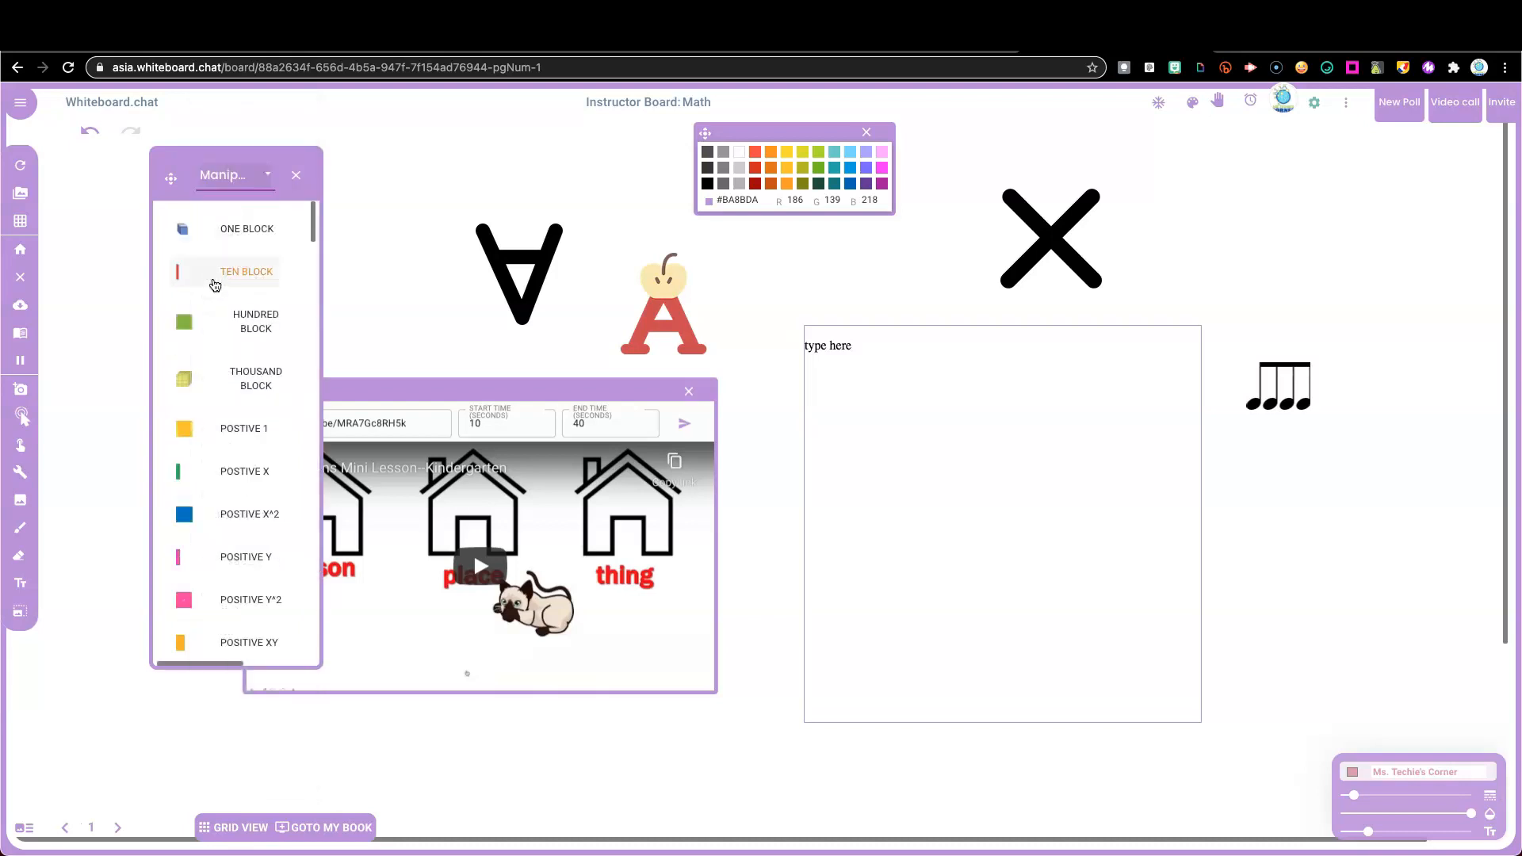
{"action": "scroll", "coordinate": [235, 301], "scroll_direction": "down", "scroll_amount": 10}
{"action": "scroll", "coordinate": [235, 301], "scroll_direction": "up", "scroll_amount": 7}
{"action": "scroll", "coordinate": [235, 302], "scroll_direction": "up", "scroll_amount": 2}
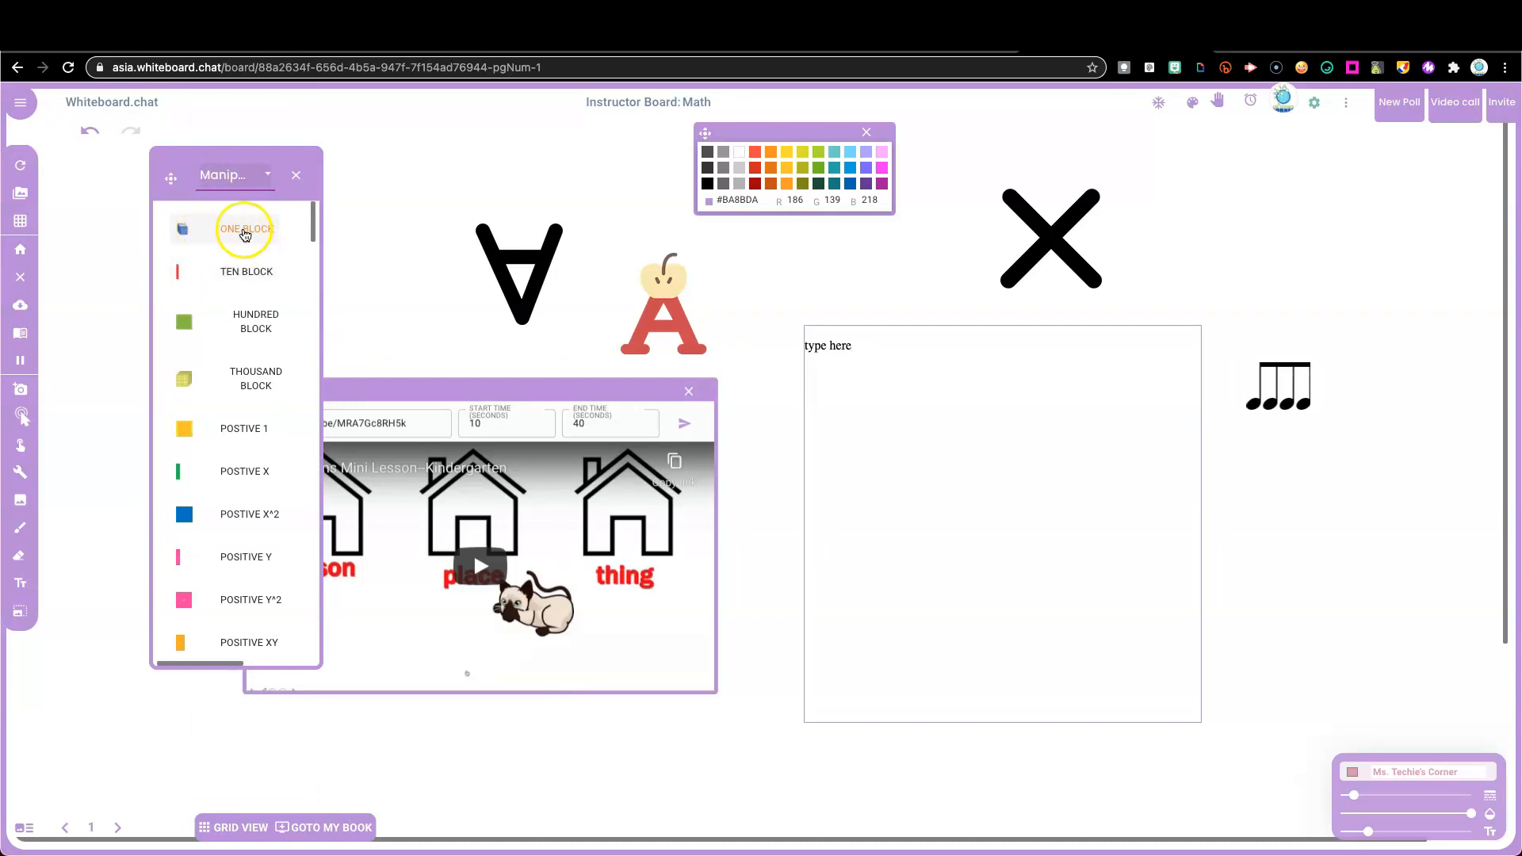
{"action": "left_click_drag", "start_coordinate": [246, 232], "coordinate": [942, 476]}
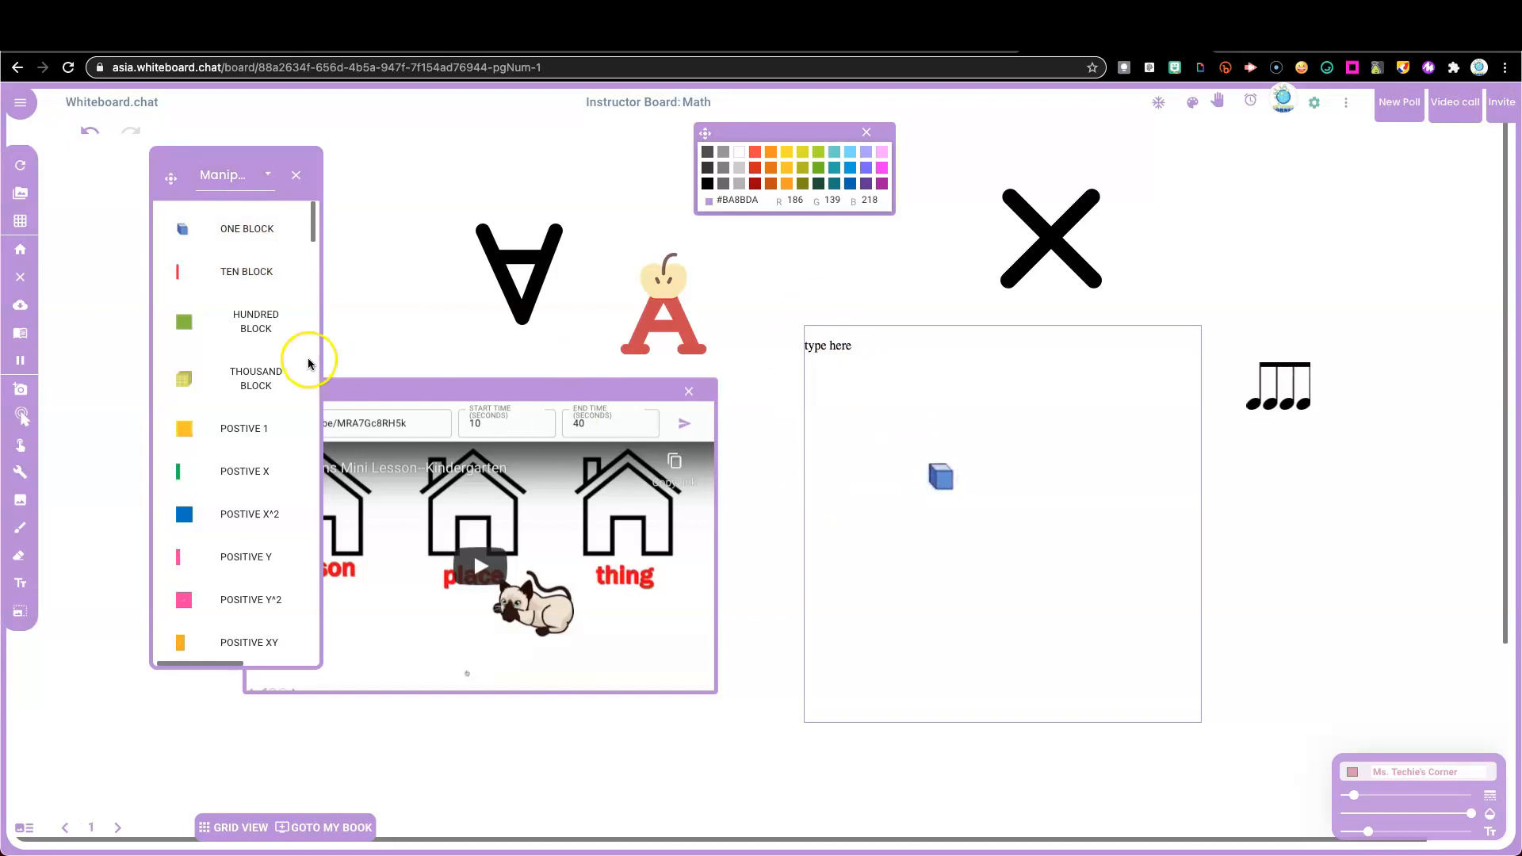
{"action": "left_click_drag", "start_coordinate": [248, 326], "coordinate": [1153, 480]}
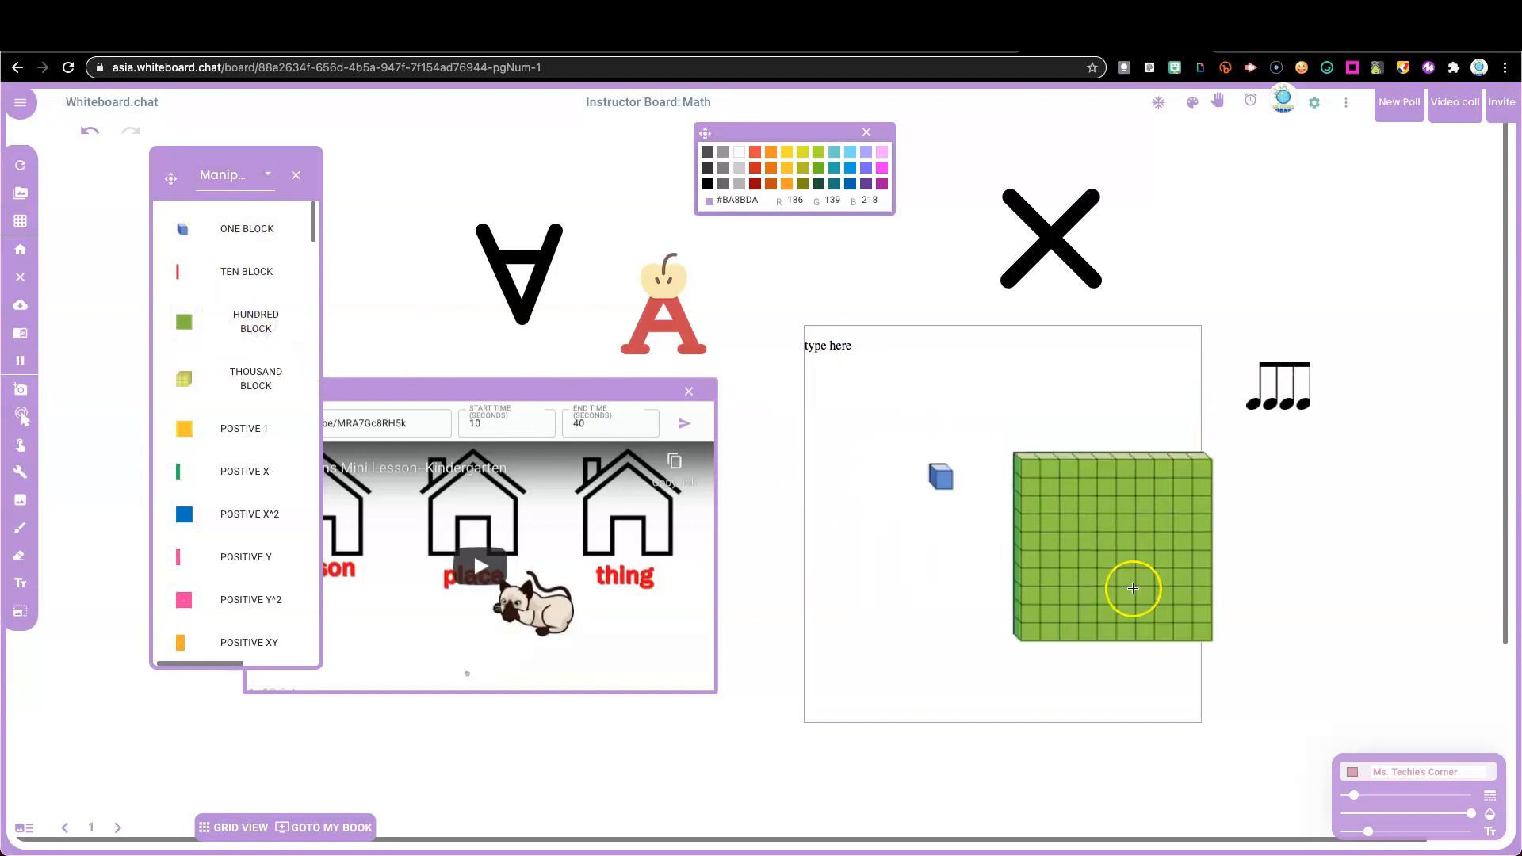
Step: Place the long ruler along the text box's lower edge and a Red Circle between the letter A and the Multiply symbol
{"action": "scroll", "coordinate": [238, 531], "scroll_direction": "down", "scroll_amount": 10}
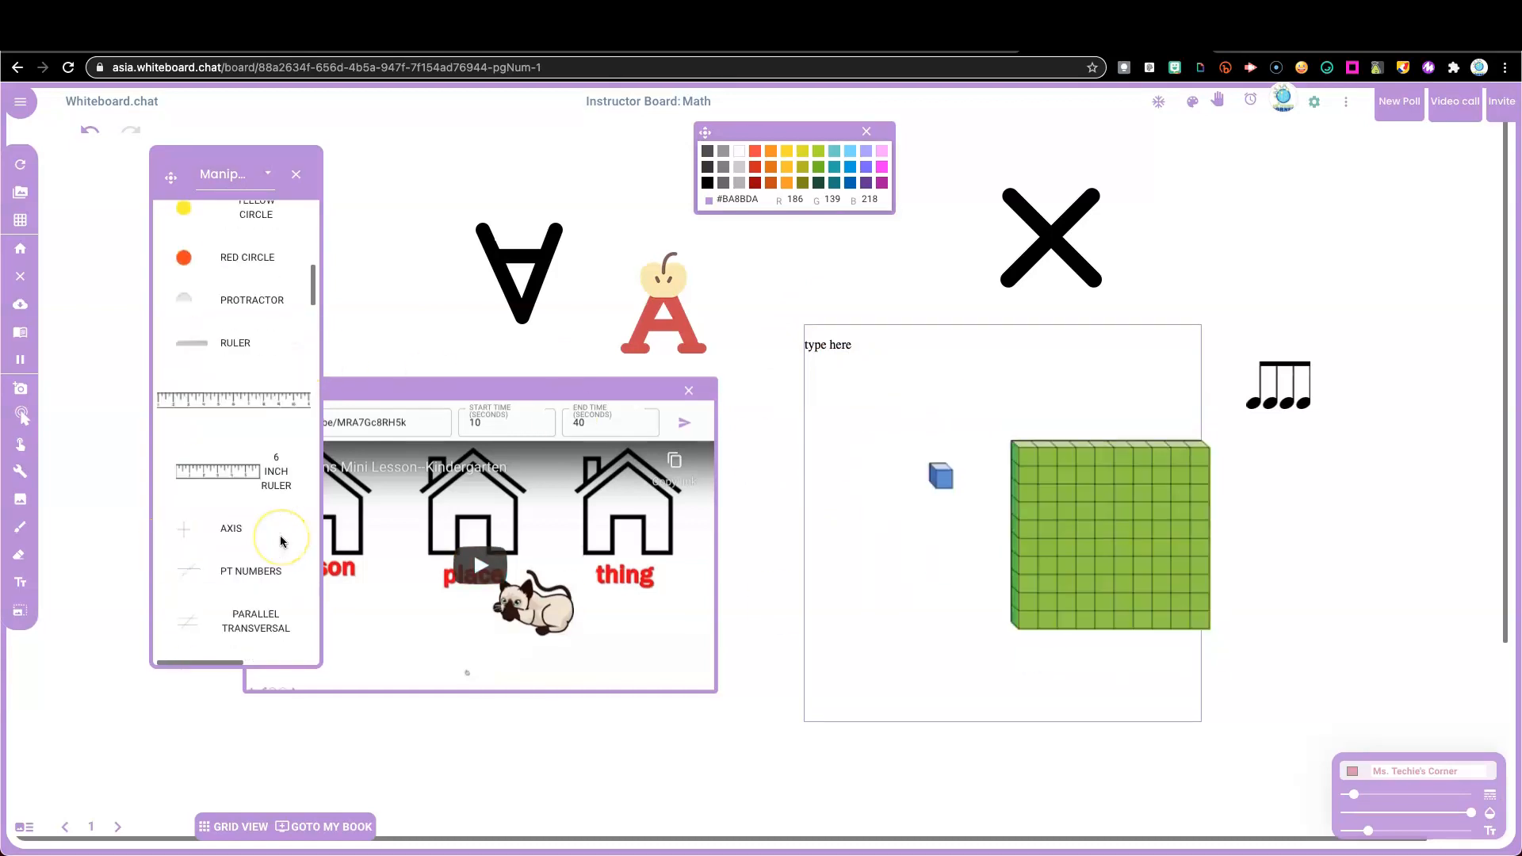
{"action": "left_click_drag", "start_coordinate": [236, 402], "coordinate": [986, 741]}
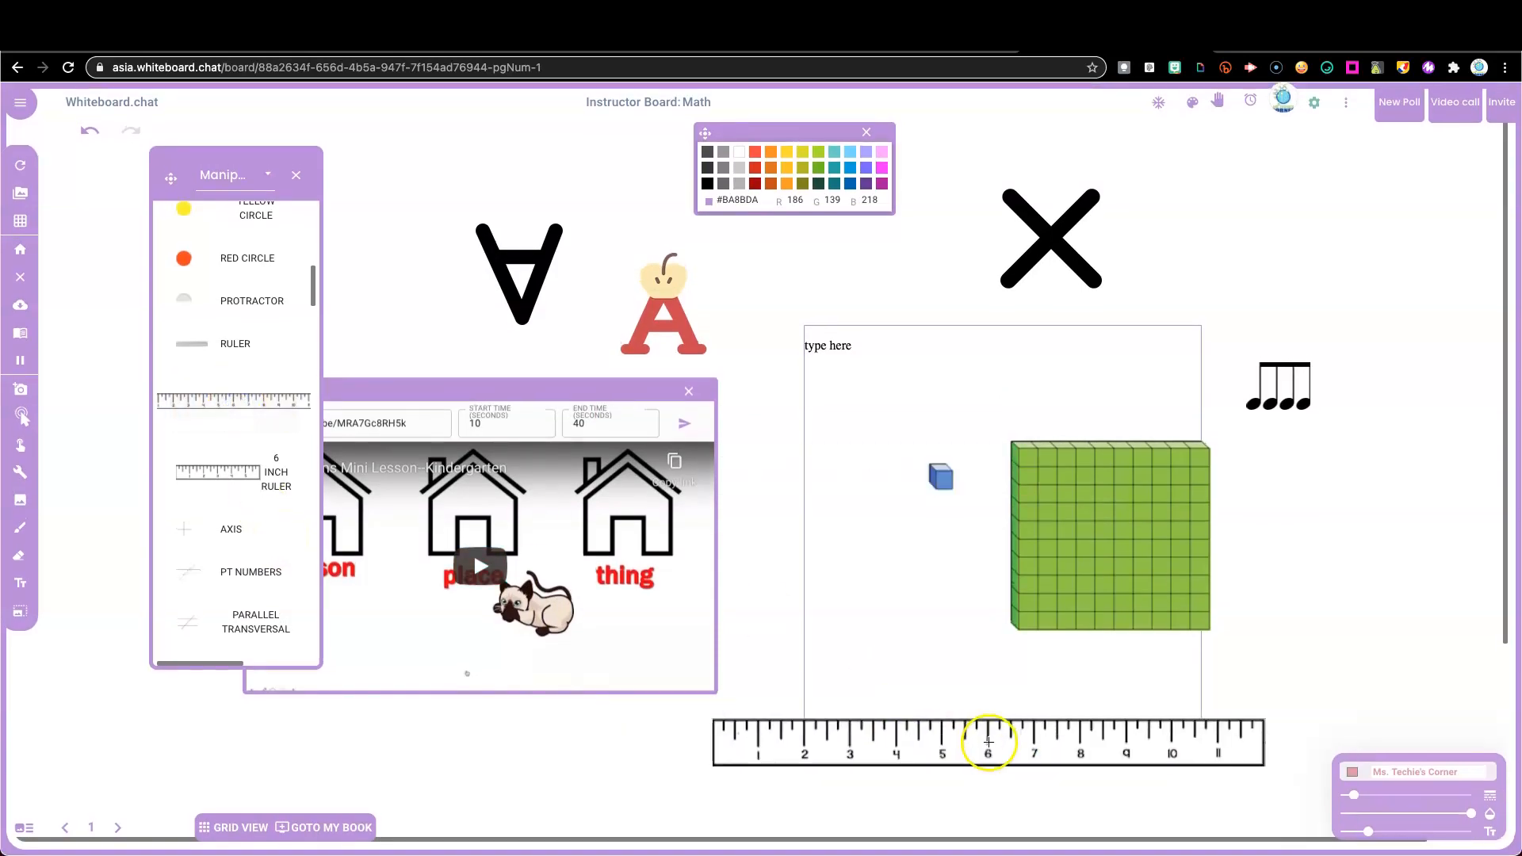
{"action": "scroll", "coordinate": [212, 415], "scroll_direction": "up", "scroll_amount": 1}
{"action": "scroll", "coordinate": [212, 409], "scroll_direction": "up", "scroll_amount": 1}
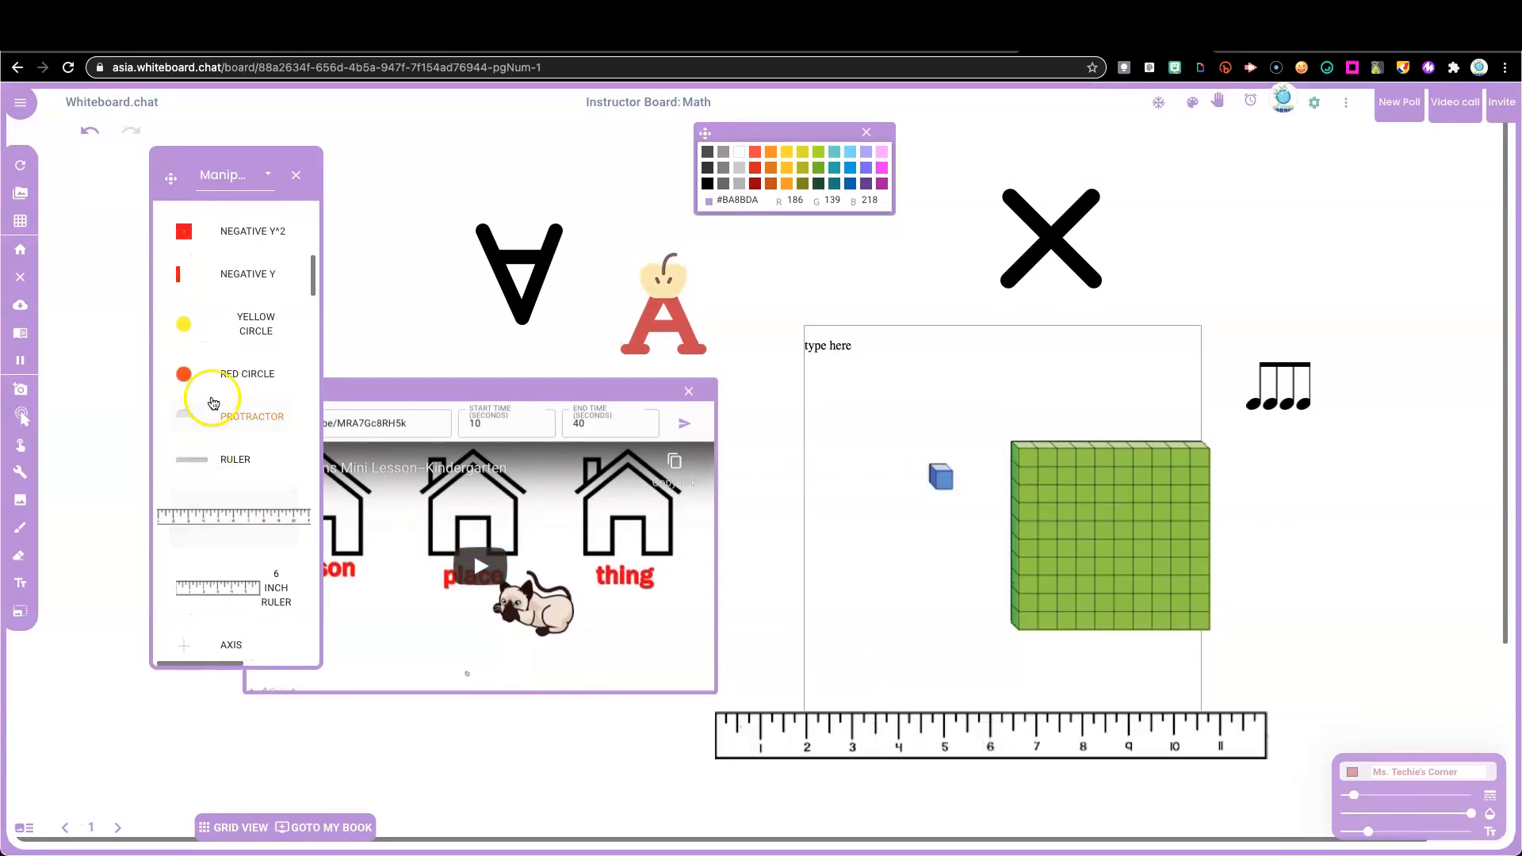
{"action": "left_click_drag", "start_coordinate": [213, 374], "coordinate": [814, 256]}
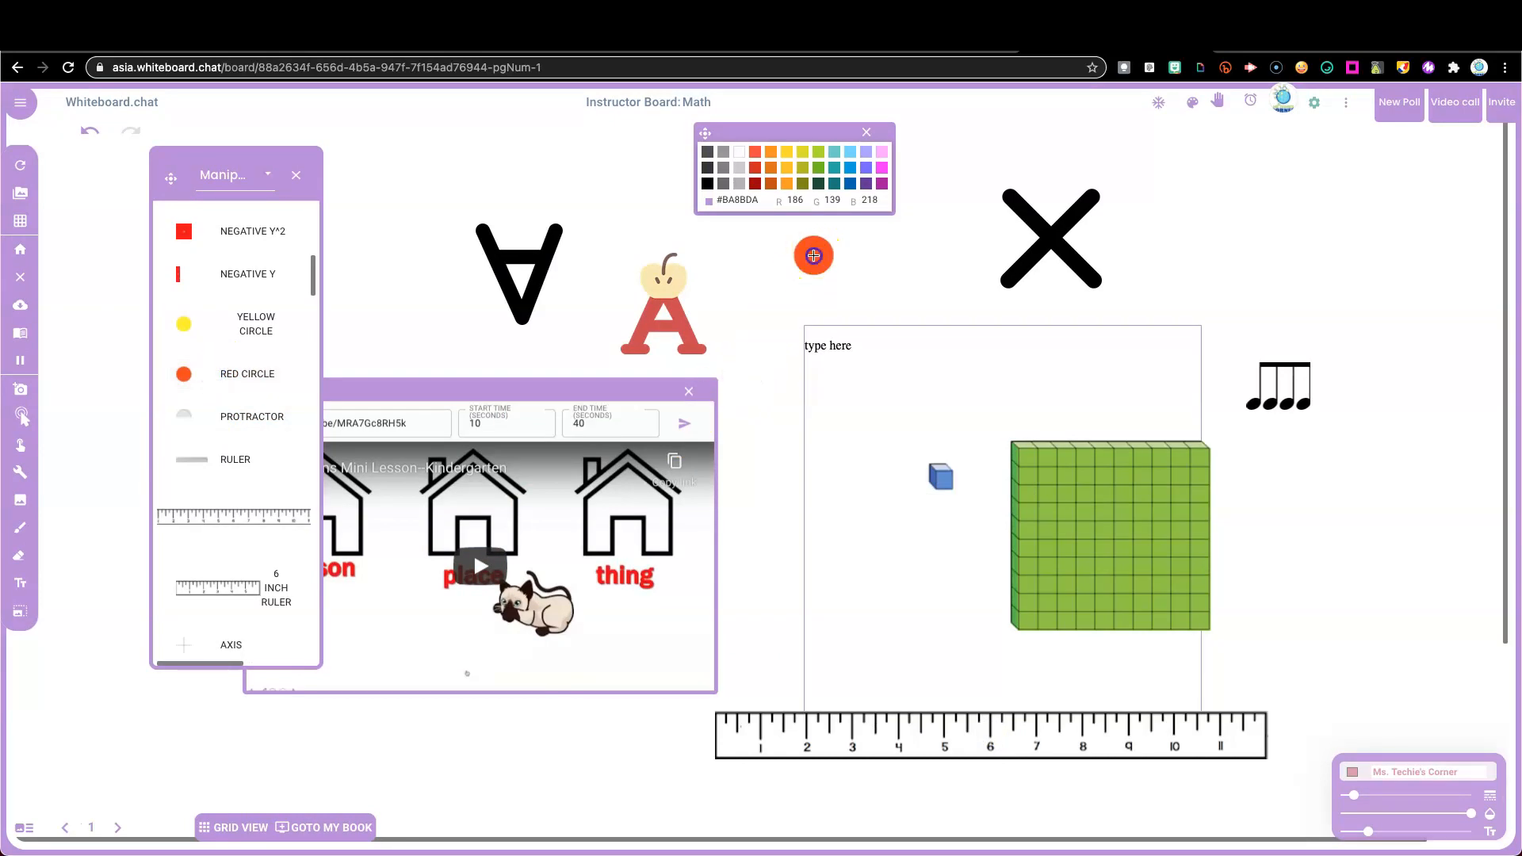
Step: Place a Ten Frame from the manipulatives to the right of the Multiply symbol, above the music notes
{"action": "scroll", "coordinate": [259, 432], "scroll_direction": "down", "scroll_amount": 5}
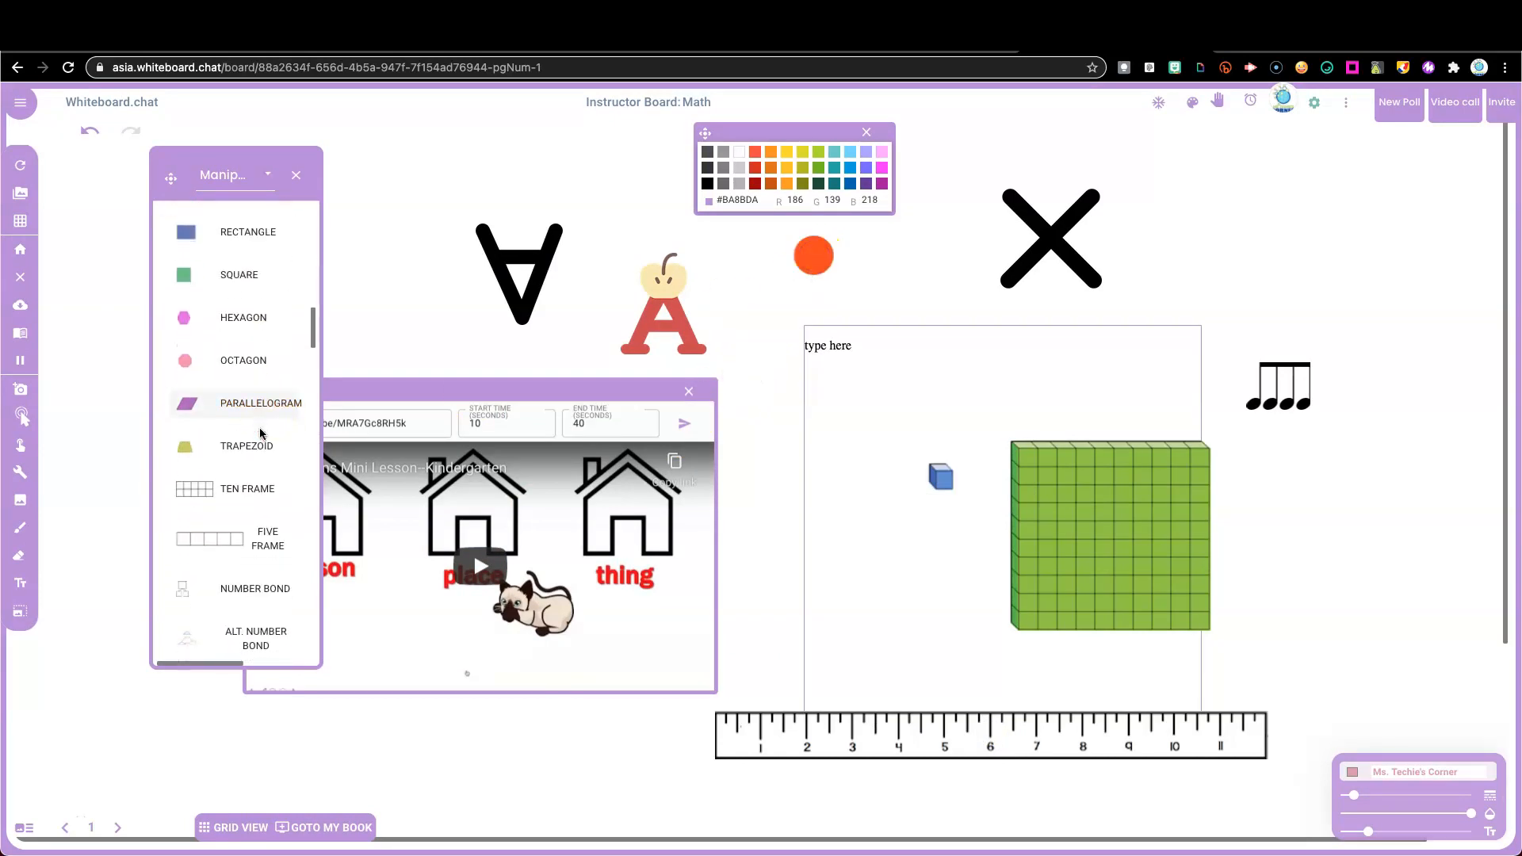
{"action": "left_click_drag", "start_coordinate": [204, 493], "coordinate": [1312, 241]}
{"action": "scroll", "coordinate": [222, 397], "scroll_direction": "down", "scroll_amount": 3}
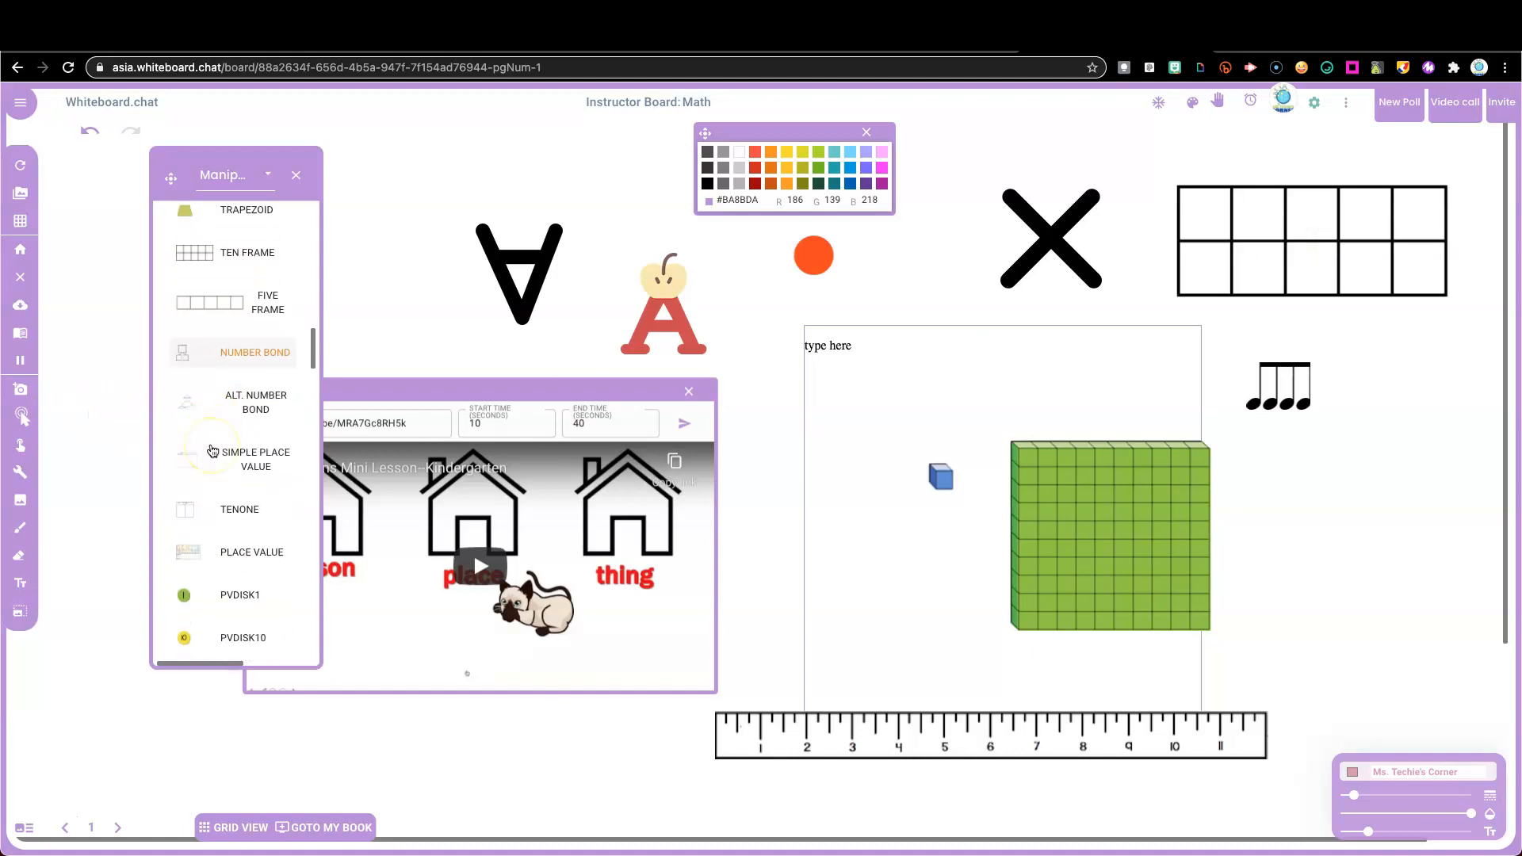
Step: Place a Number Bond from the manipulatives on the board below the music notes
{"action": "left_click_drag", "start_coordinate": [254, 327], "coordinate": [1361, 552]}
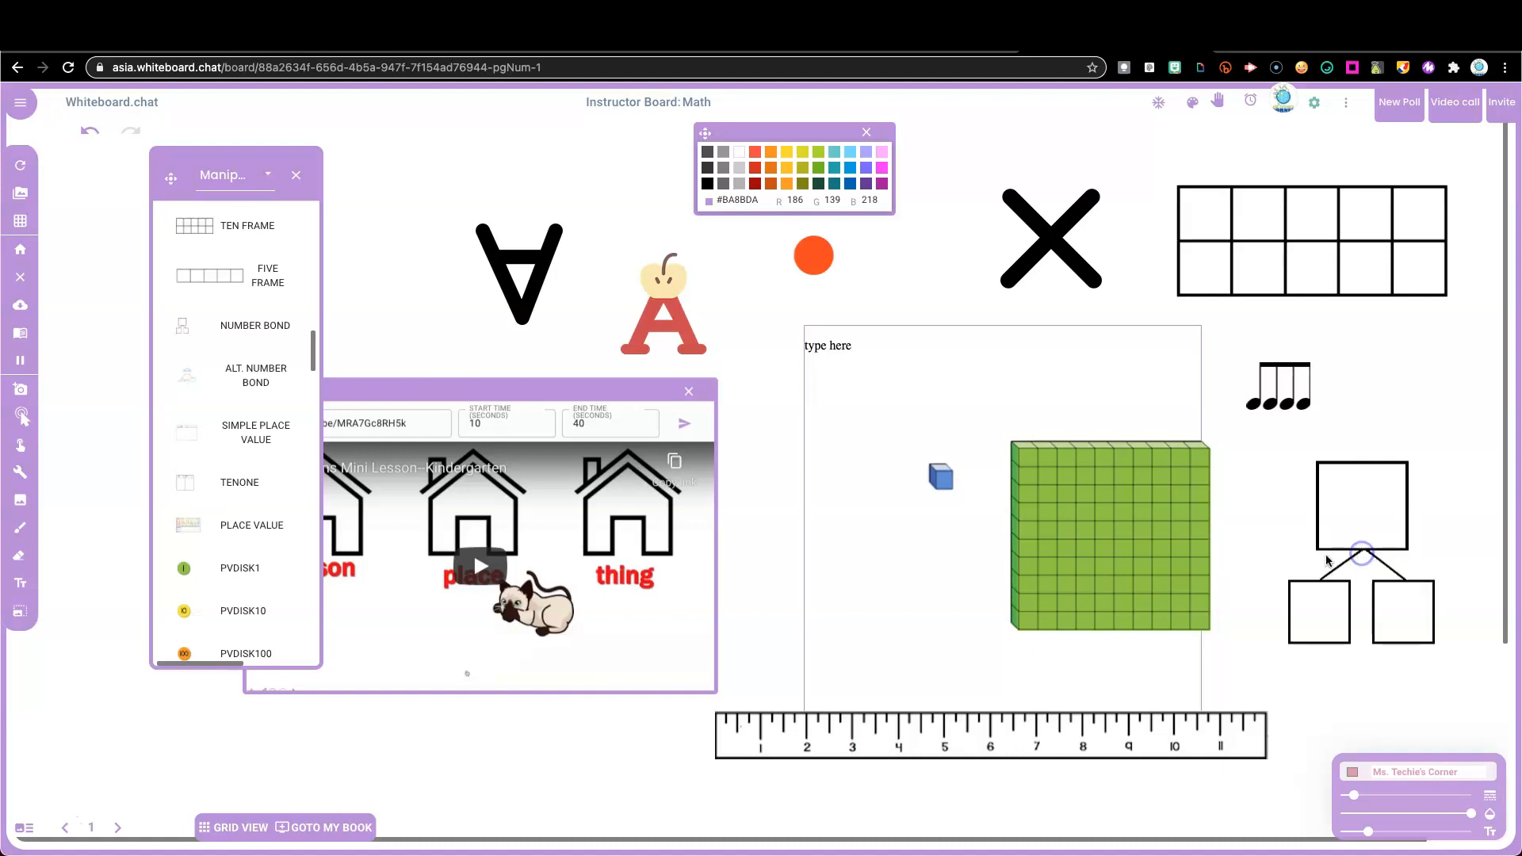
{"action": "scroll", "coordinate": [266, 435], "scroll_direction": "down", "scroll_amount": 1}
{"action": "scroll", "coordinate": [266, 435], "scroll_direction": "up", "scroll_amount": 10}
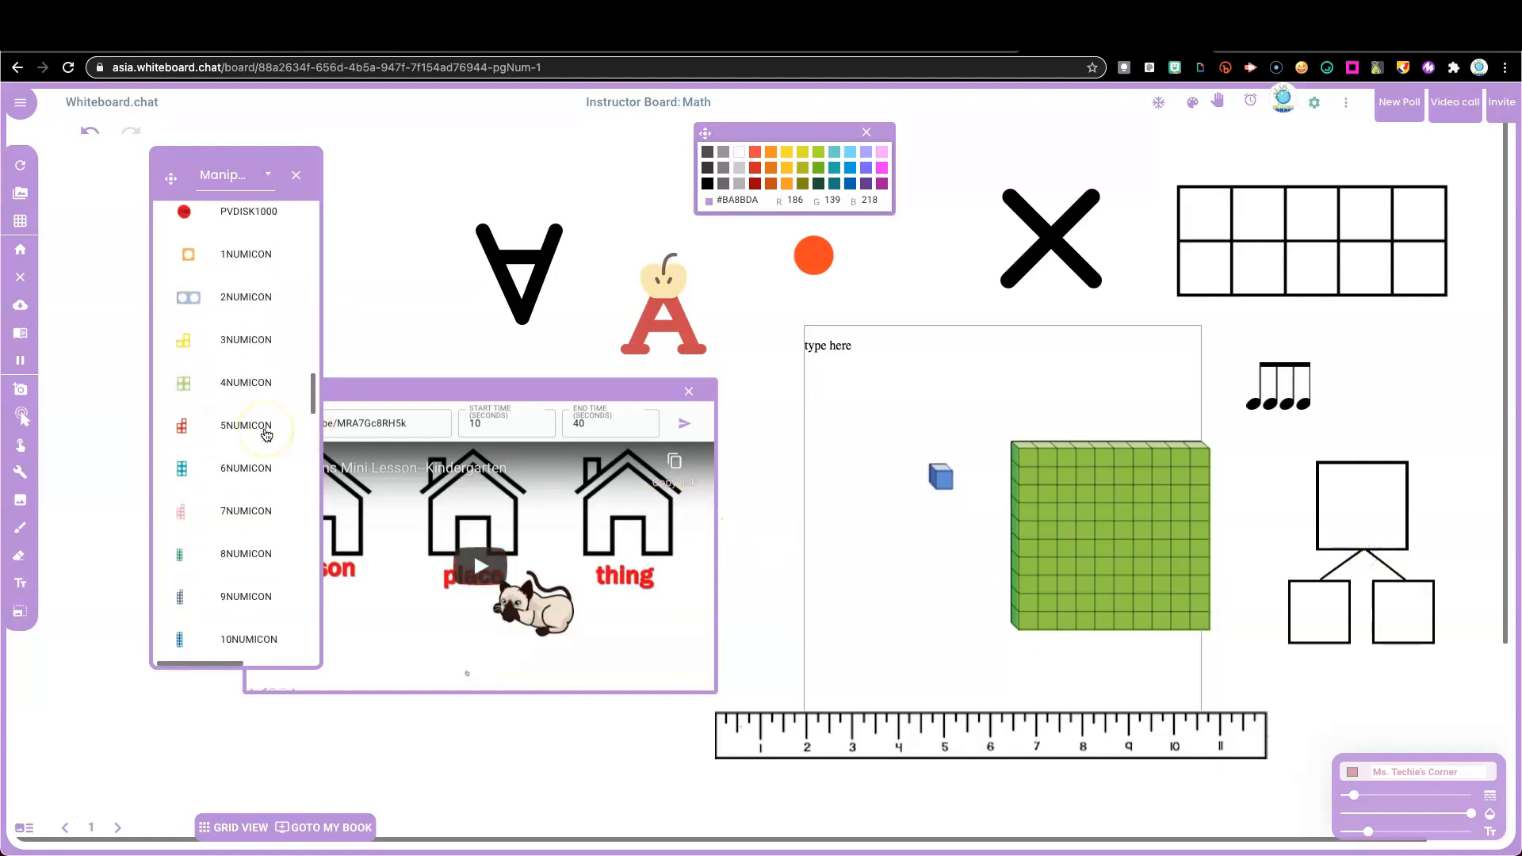
Step: Switch to the Emoji & Stickers objects, browse the emojis and space and weather stickers, and close the object library
{"action": "left_click", "coordinate": [270, 179]}
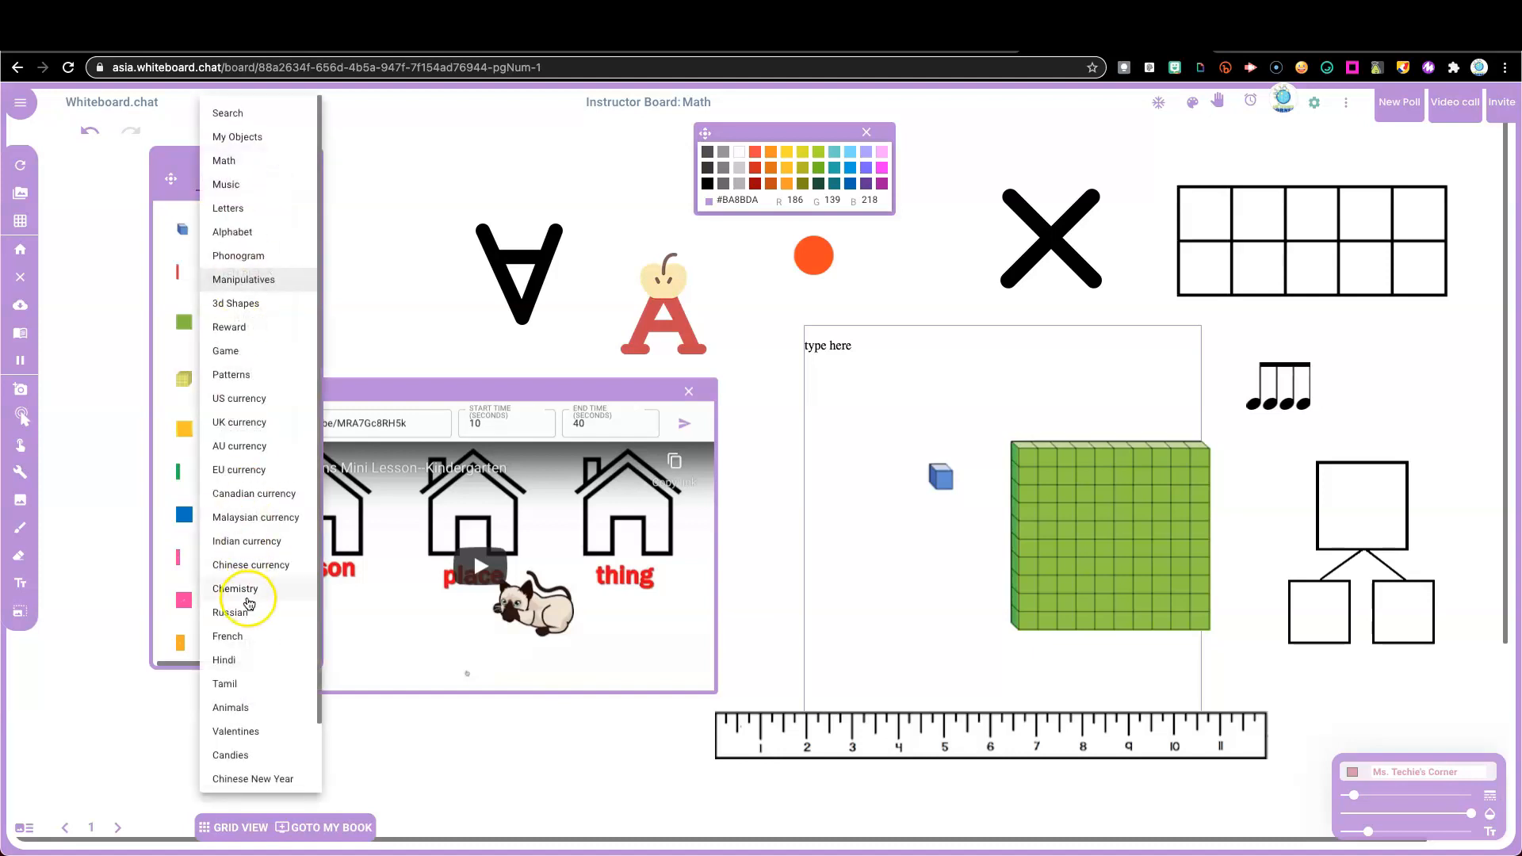
{"action": "scroll", "coordinate": [254, 559], "scroll_direction": "down", "scroll_amount": 1}
{"action": "scroll", "coordinate": [256, 559], "scroll_direction": "down", "scroll_amount": 1}
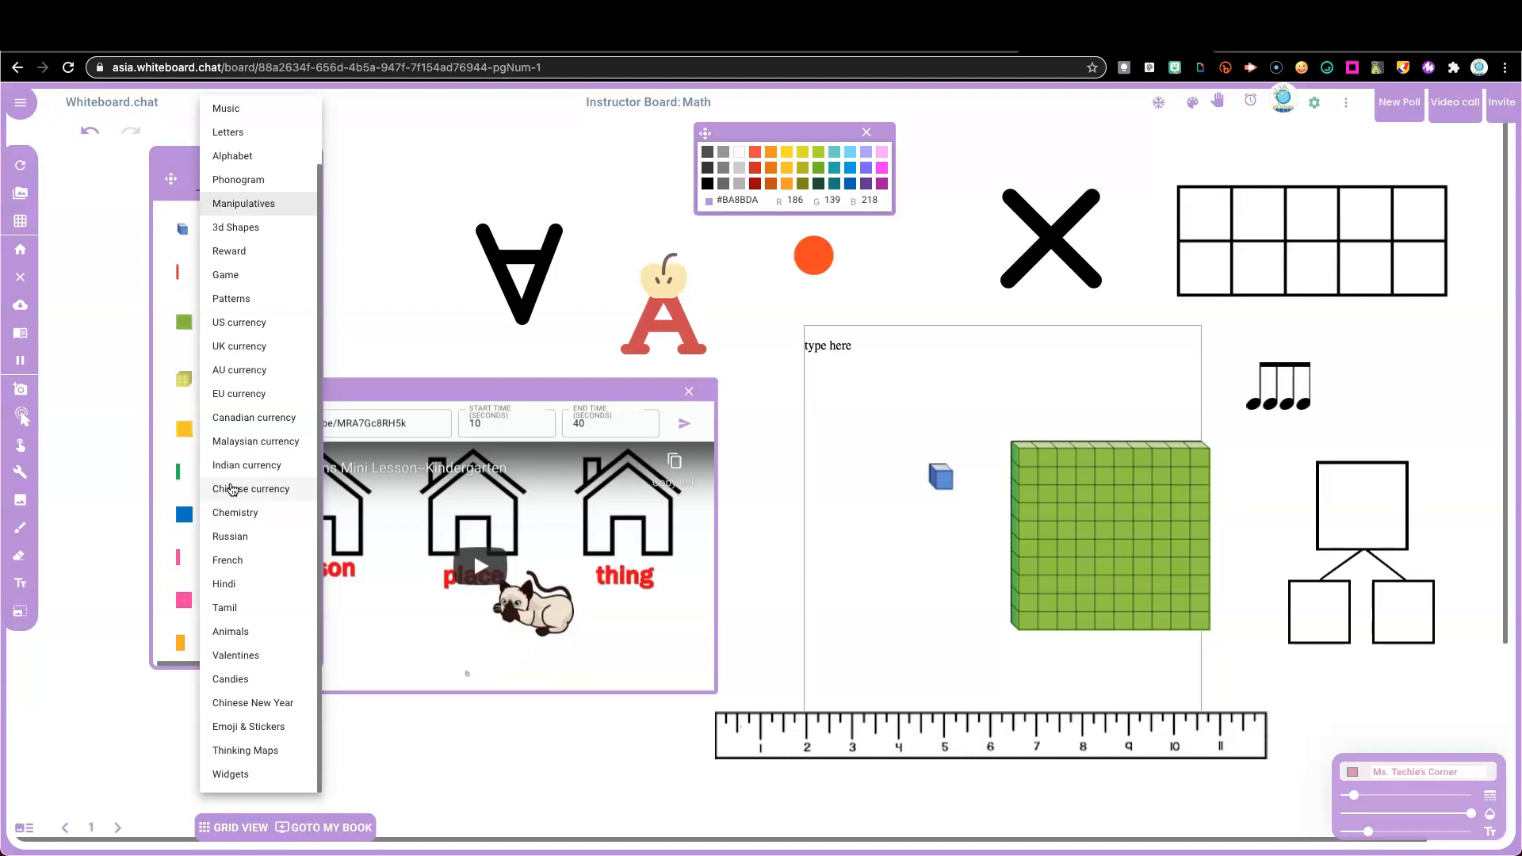
{"action": "left_click", "coordinate": [258, 734]}
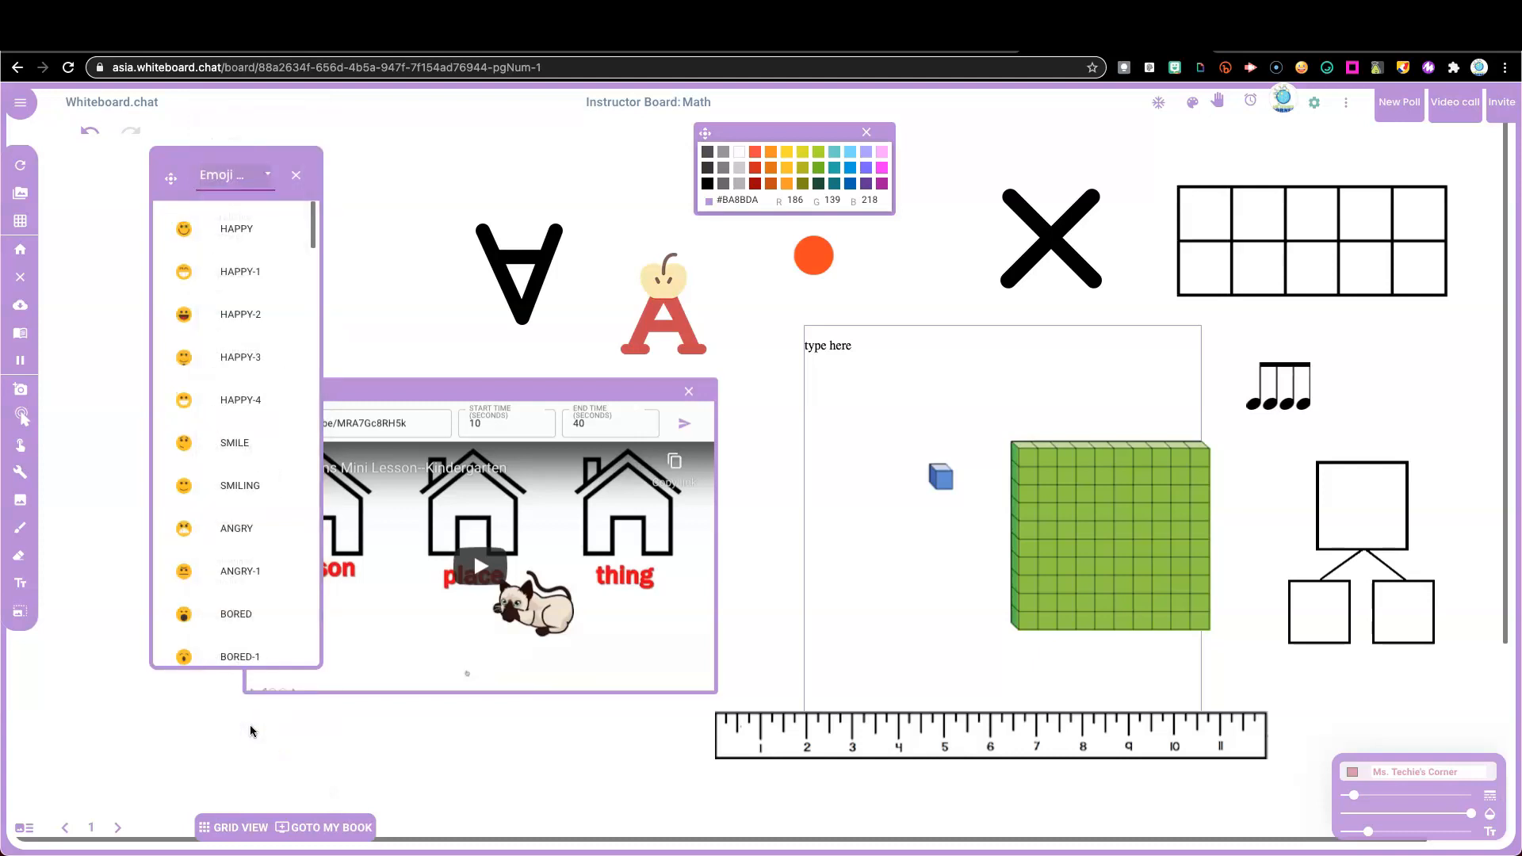
{"action": "scroll", "coordinate": [237, 377], "scroll_direction": "down", "scroll_amount": 4}
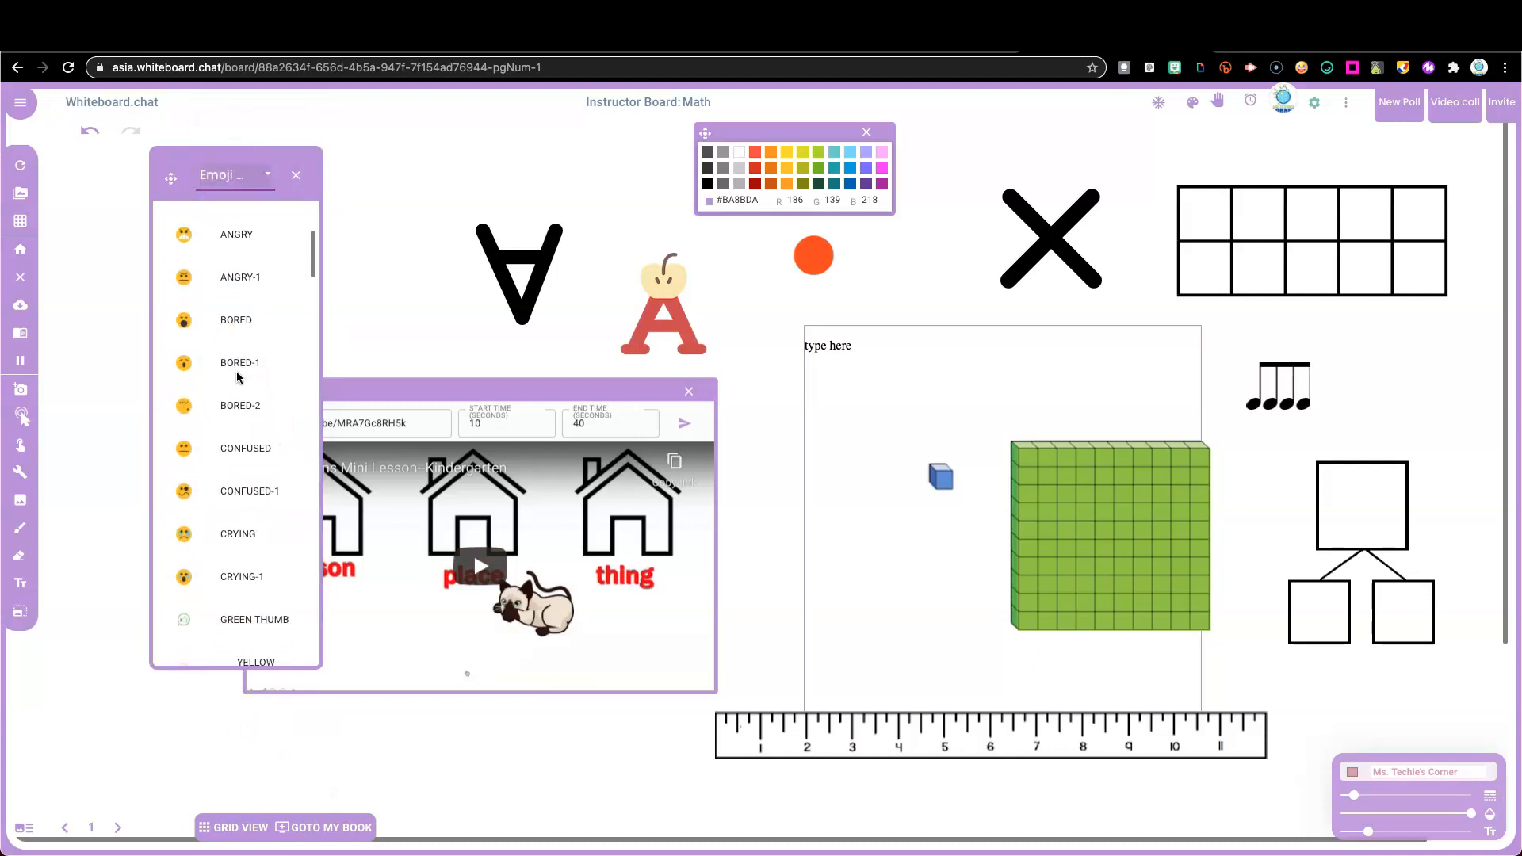
{"action": "scroll", "coordinate": [238, 377], "scroll_direction": "down", "scroll_amount": 10}
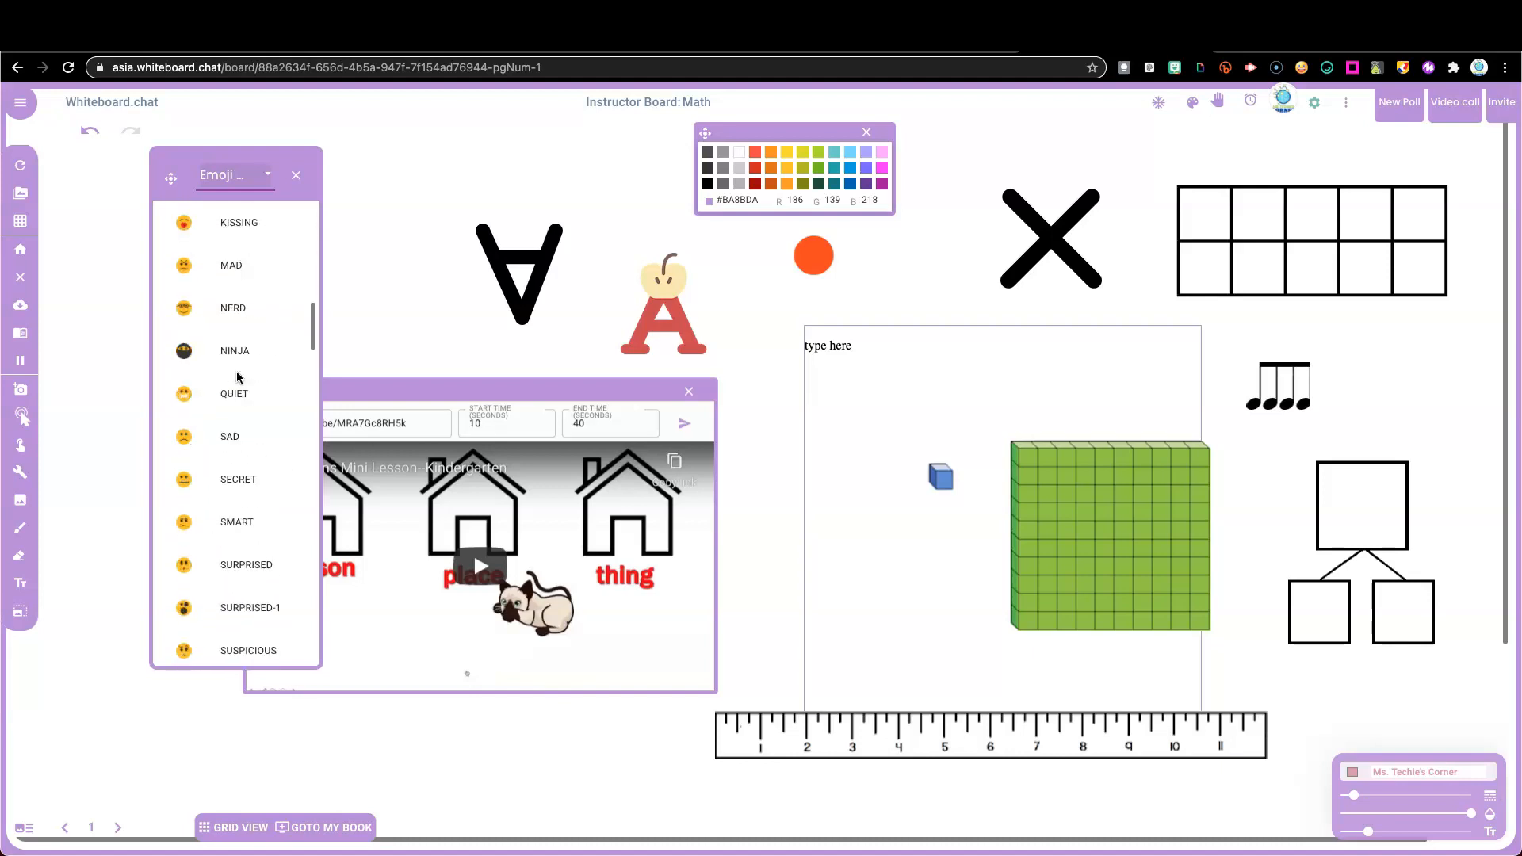
{"action": "scroll", "coordinate": [238, 378], "scroll_direction": "down", "scroll_amount": 5}
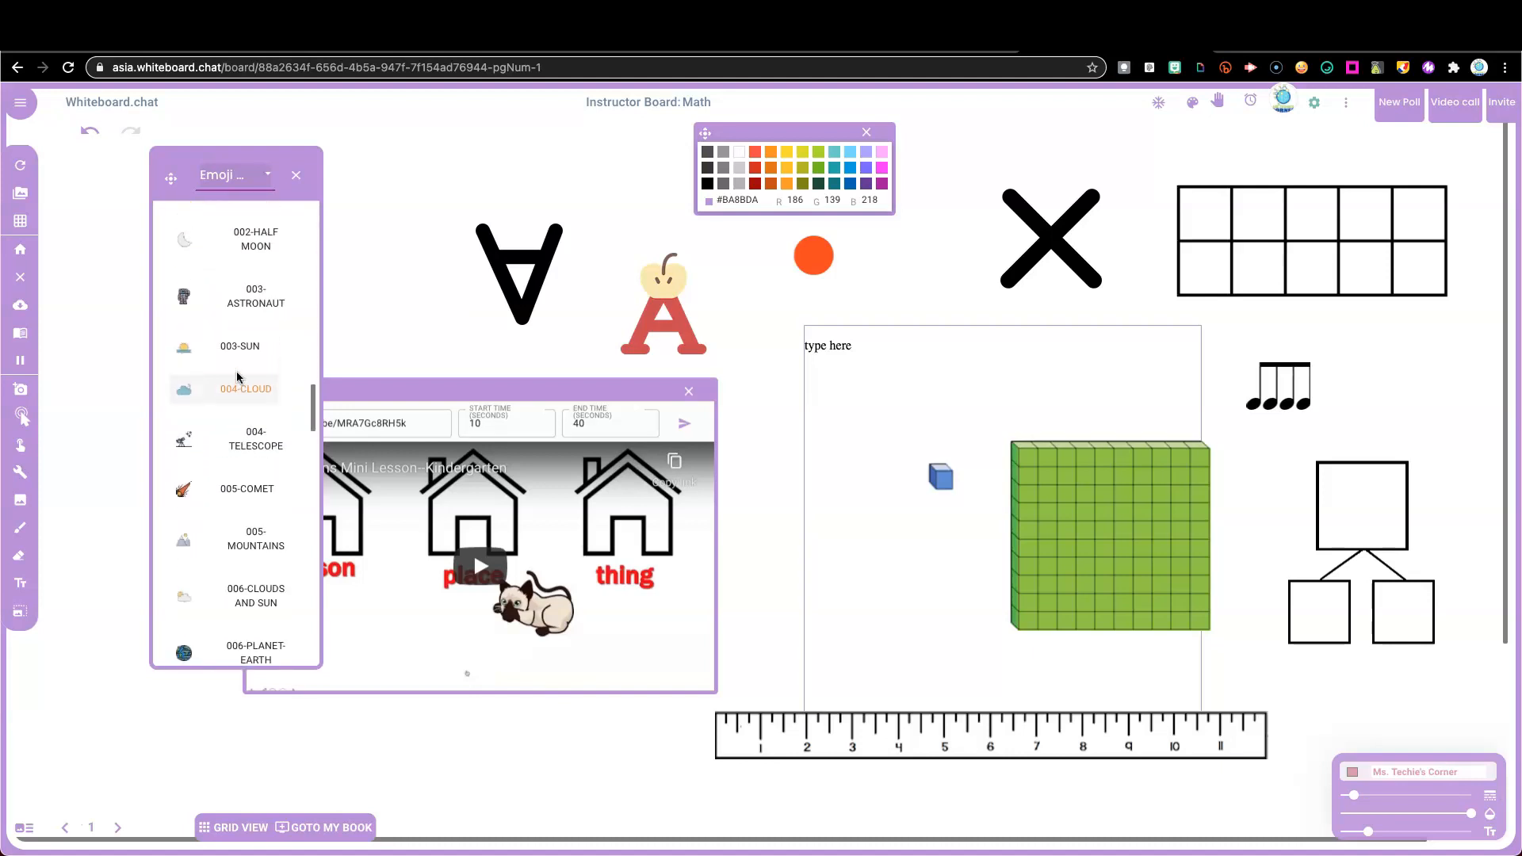
{"action": "scroll", "coordinate": [237, 377], "scroll_direction": "down", "scroll_amount": 7}
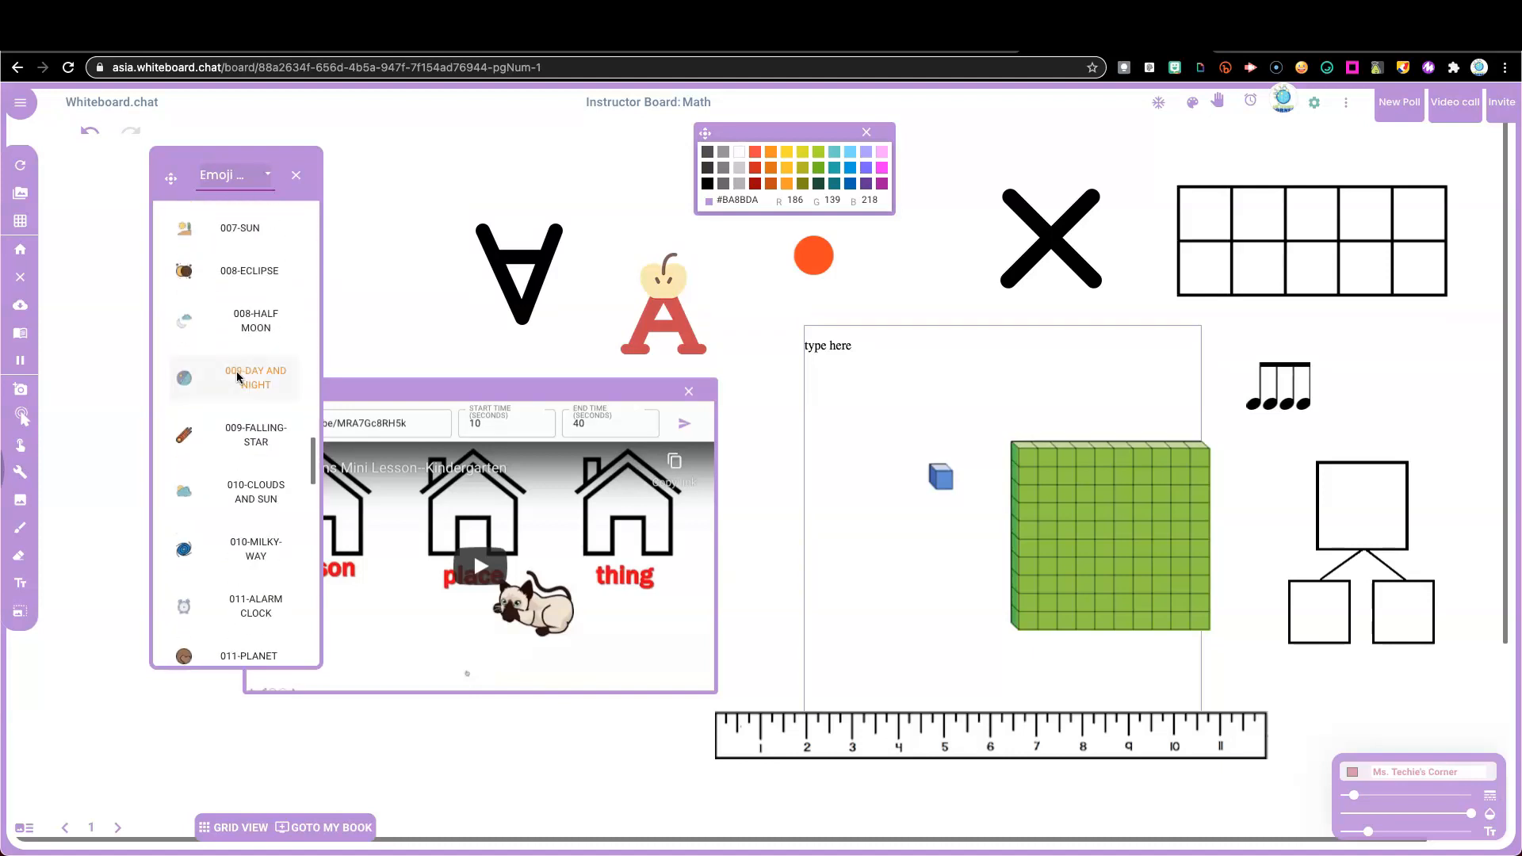
{"action": "scroll", "coordinate": [238, 377], "scroll_direction": "down", "scroll_amount": 6}
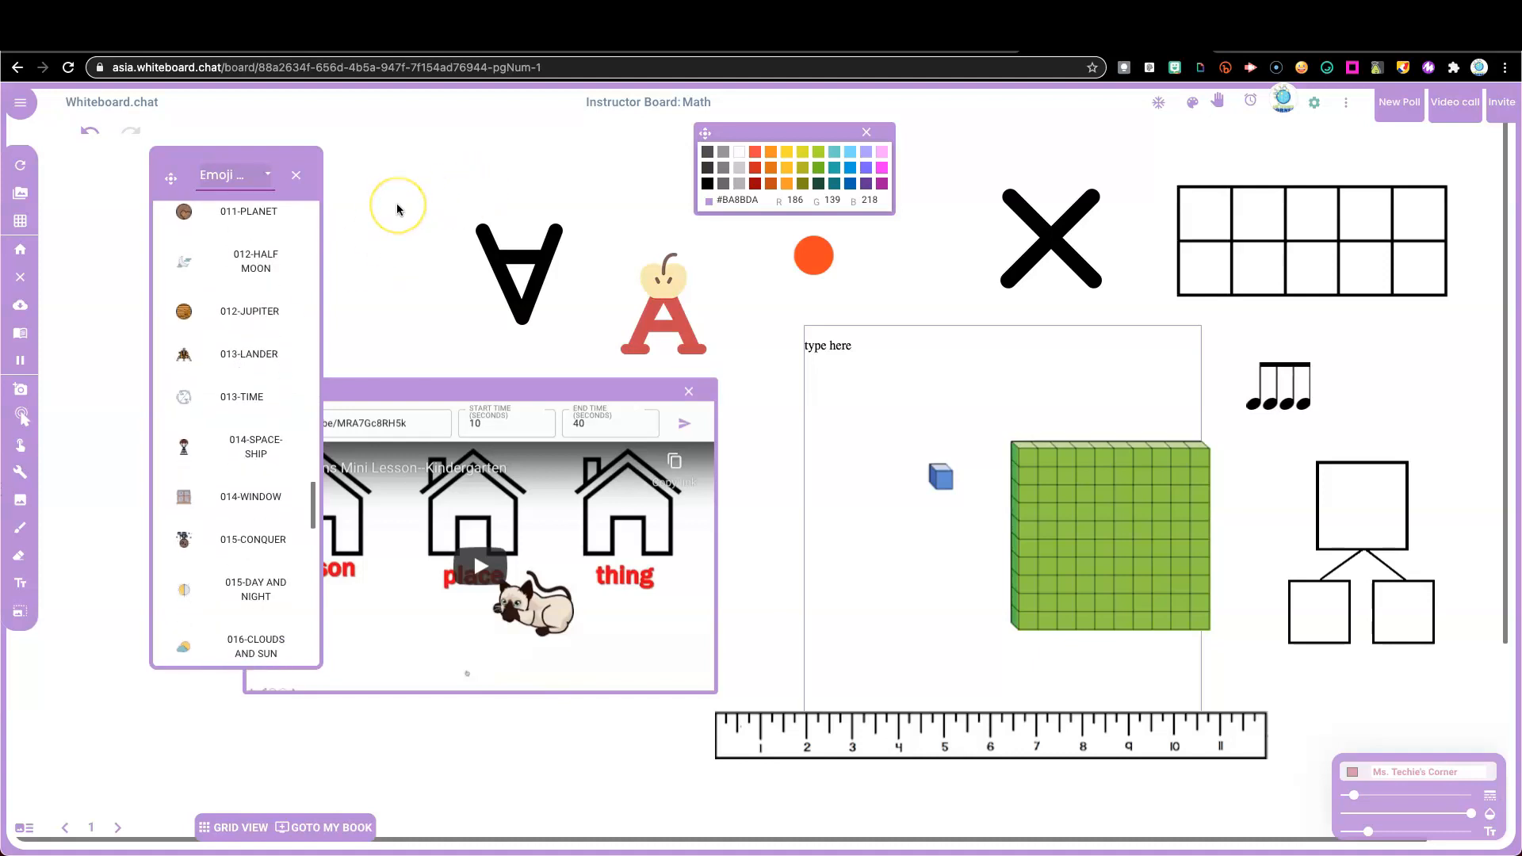
{"action": "left_click", "coordinate": [296, 174]}
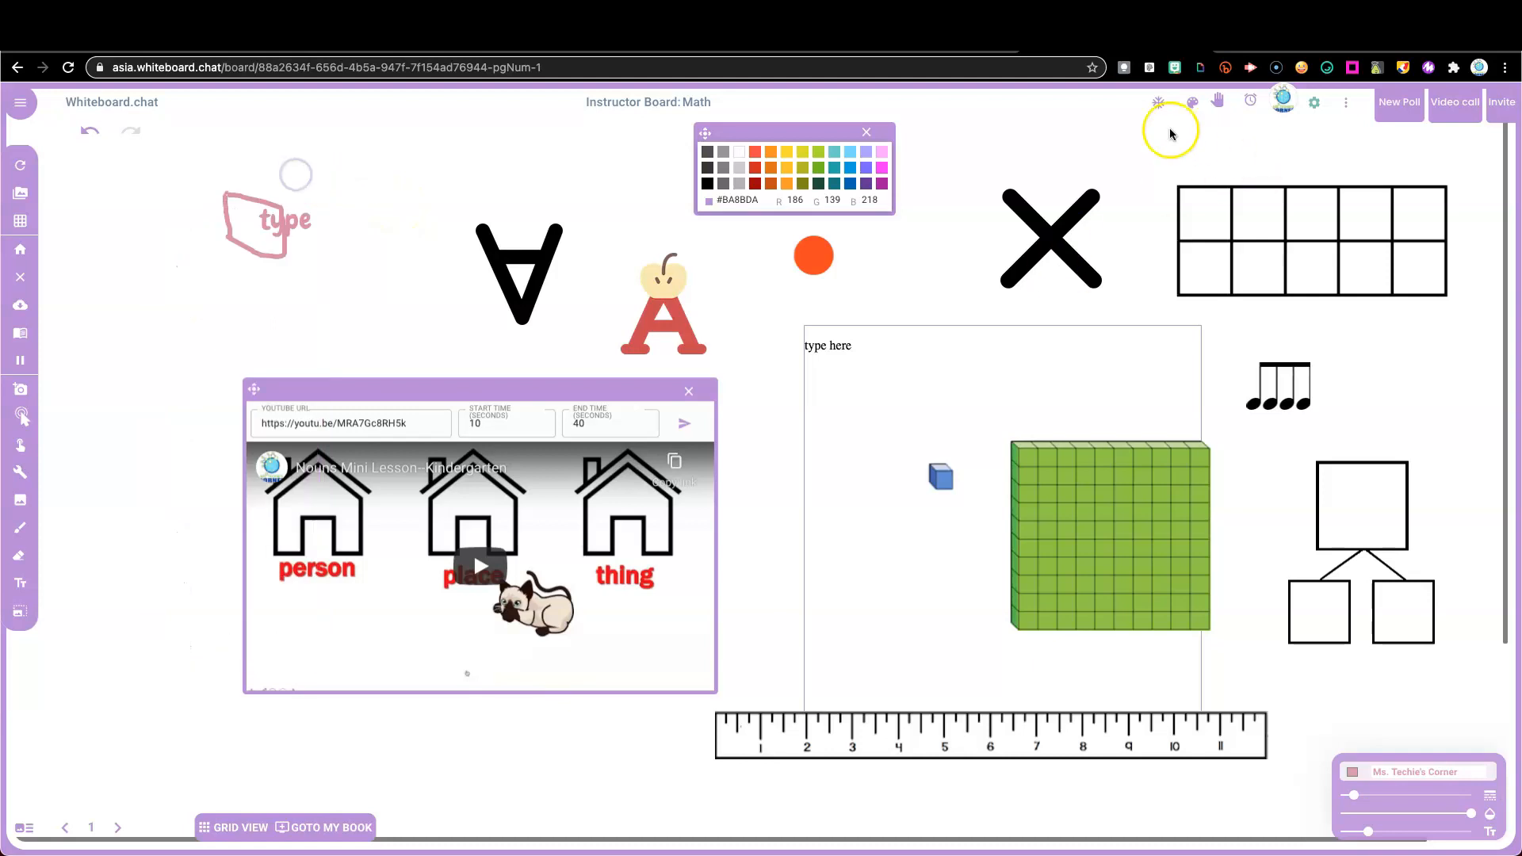
Step: Open the new timer dialog, examine the timer types and the minutes field, and close it without setting a timer
{"action": "left_click", "coordinate": [1219, 104]}
{"action": "left_click", "coordinate": [1252, 106]}
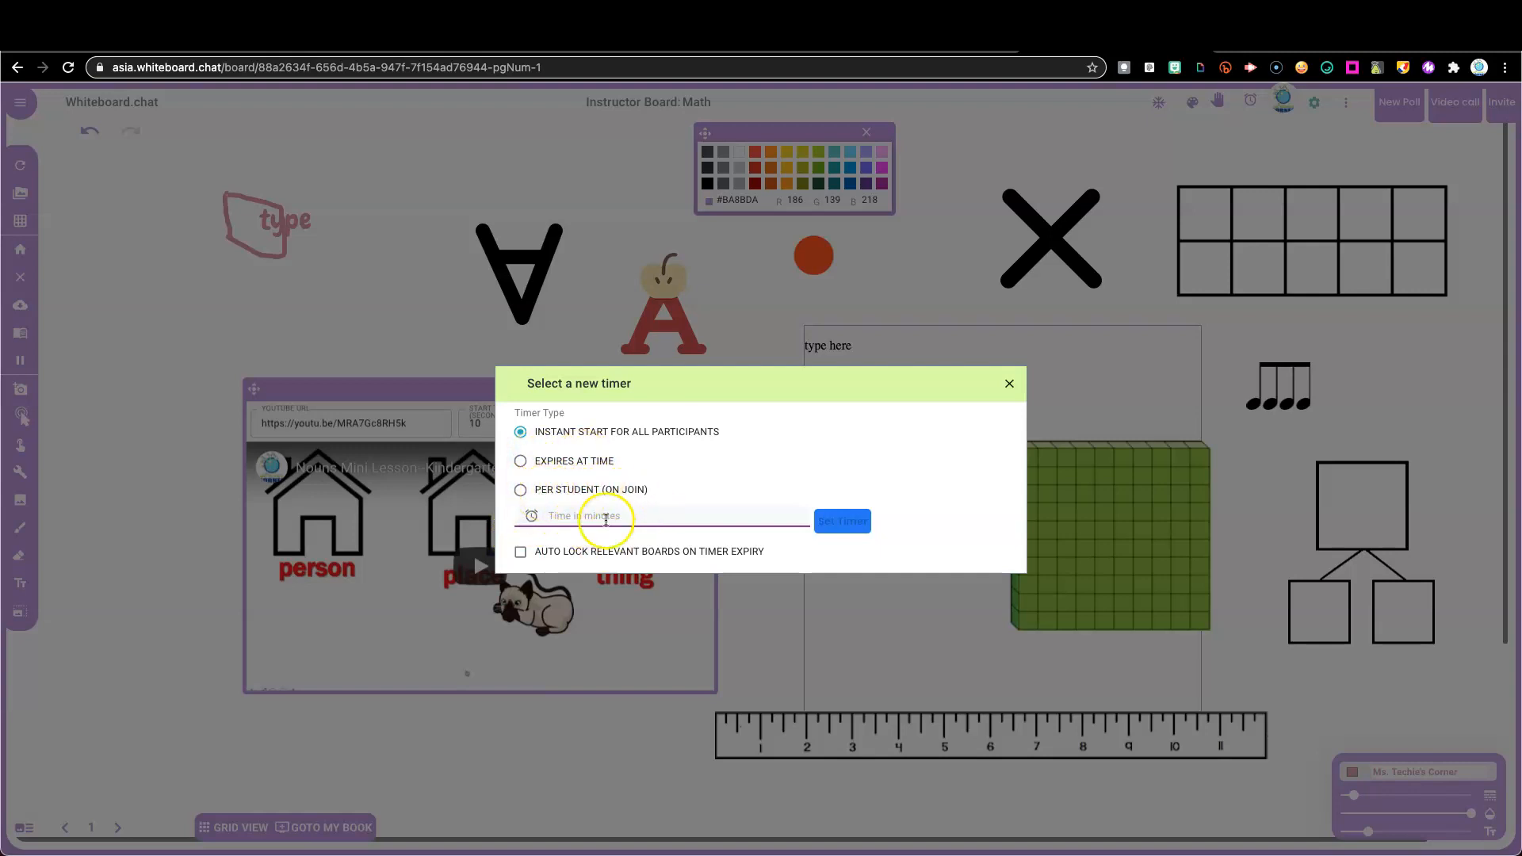
{"action": "left_click", "coordinate": [566, 519]}
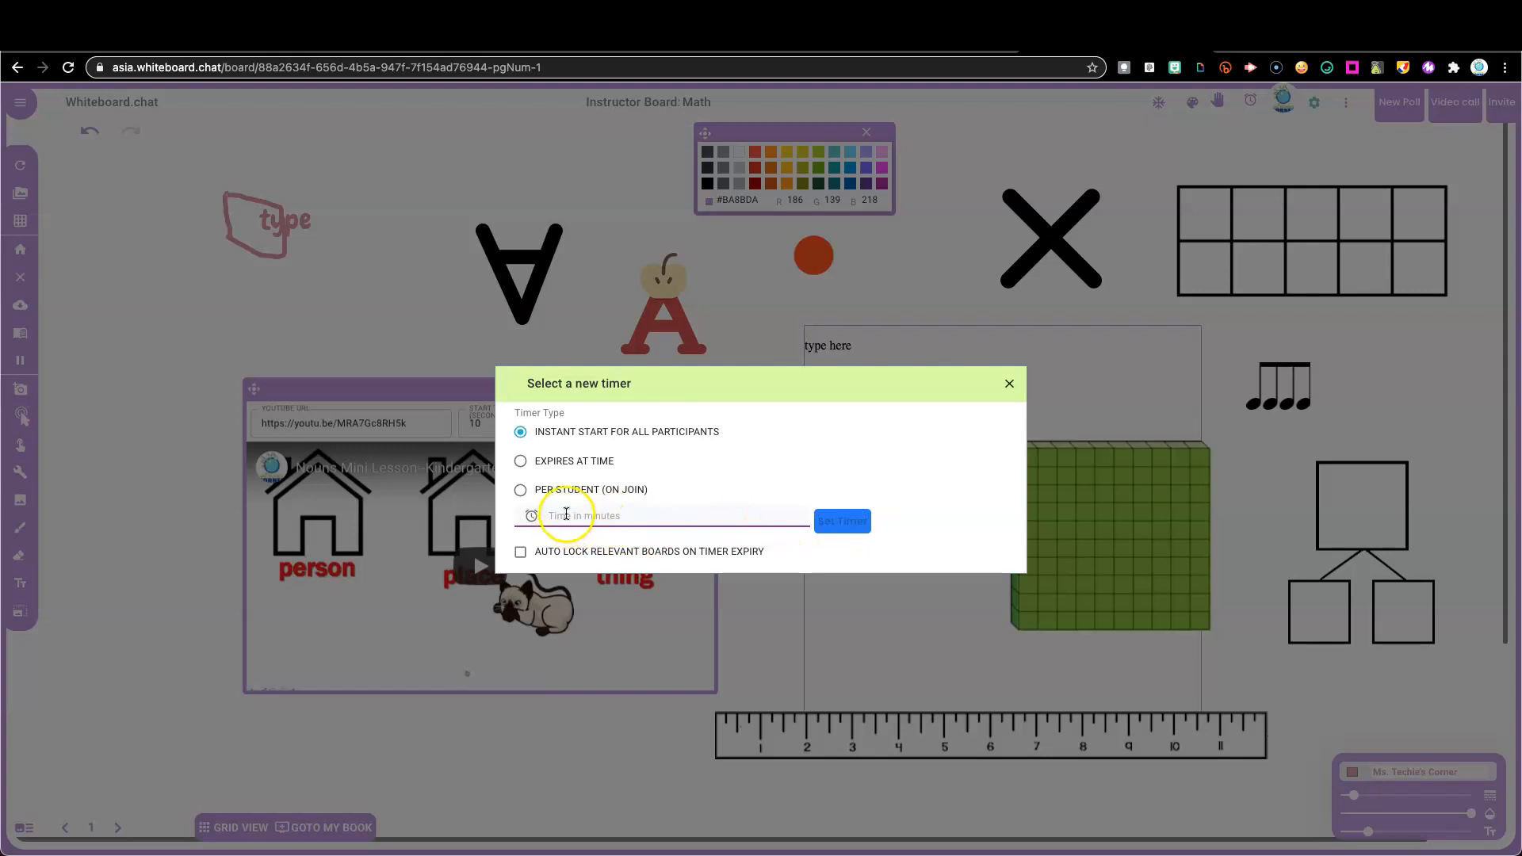
{"action": "left_click", "coordinate": [1011, 387]}
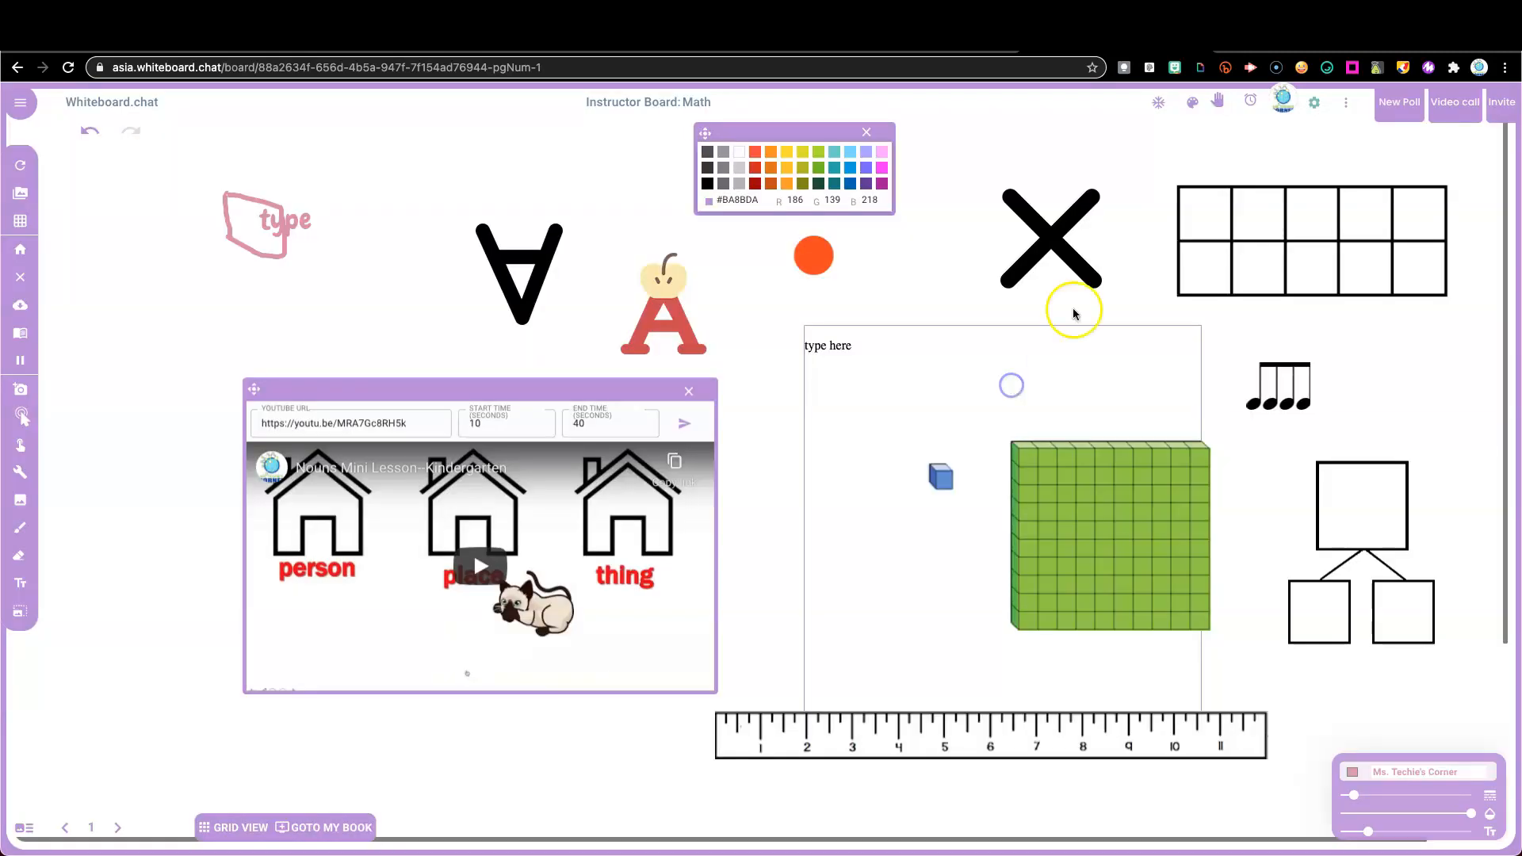
Step: View the Participants options for group boards, chat, locking and Follow Teacher, and close the dialog
{"action": "left_click", "coordinate": [1282, 103]}
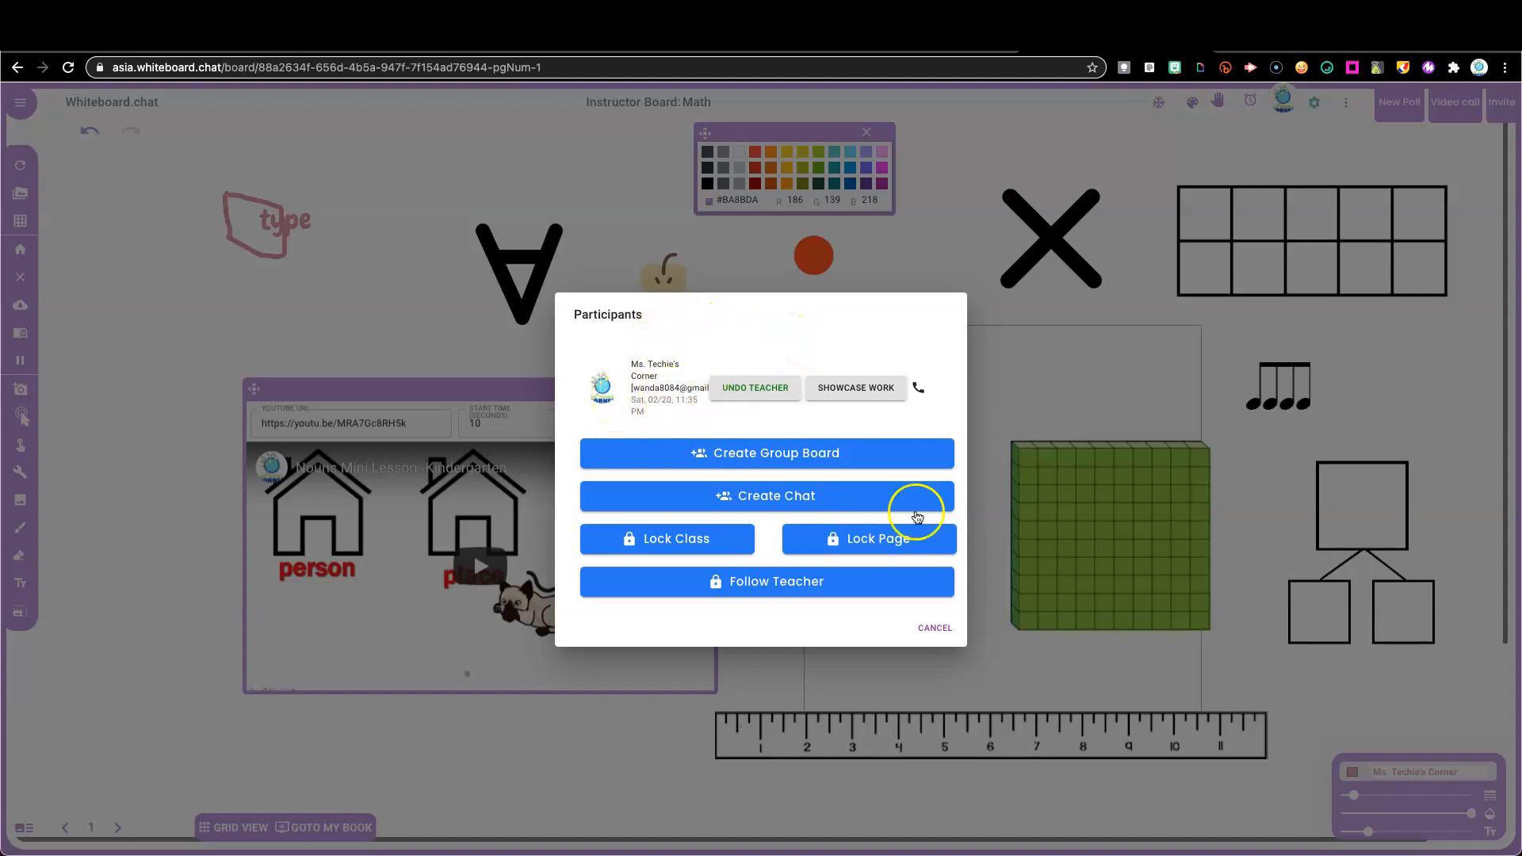
{"action": "left_click", "coordinate": [940, 629]}
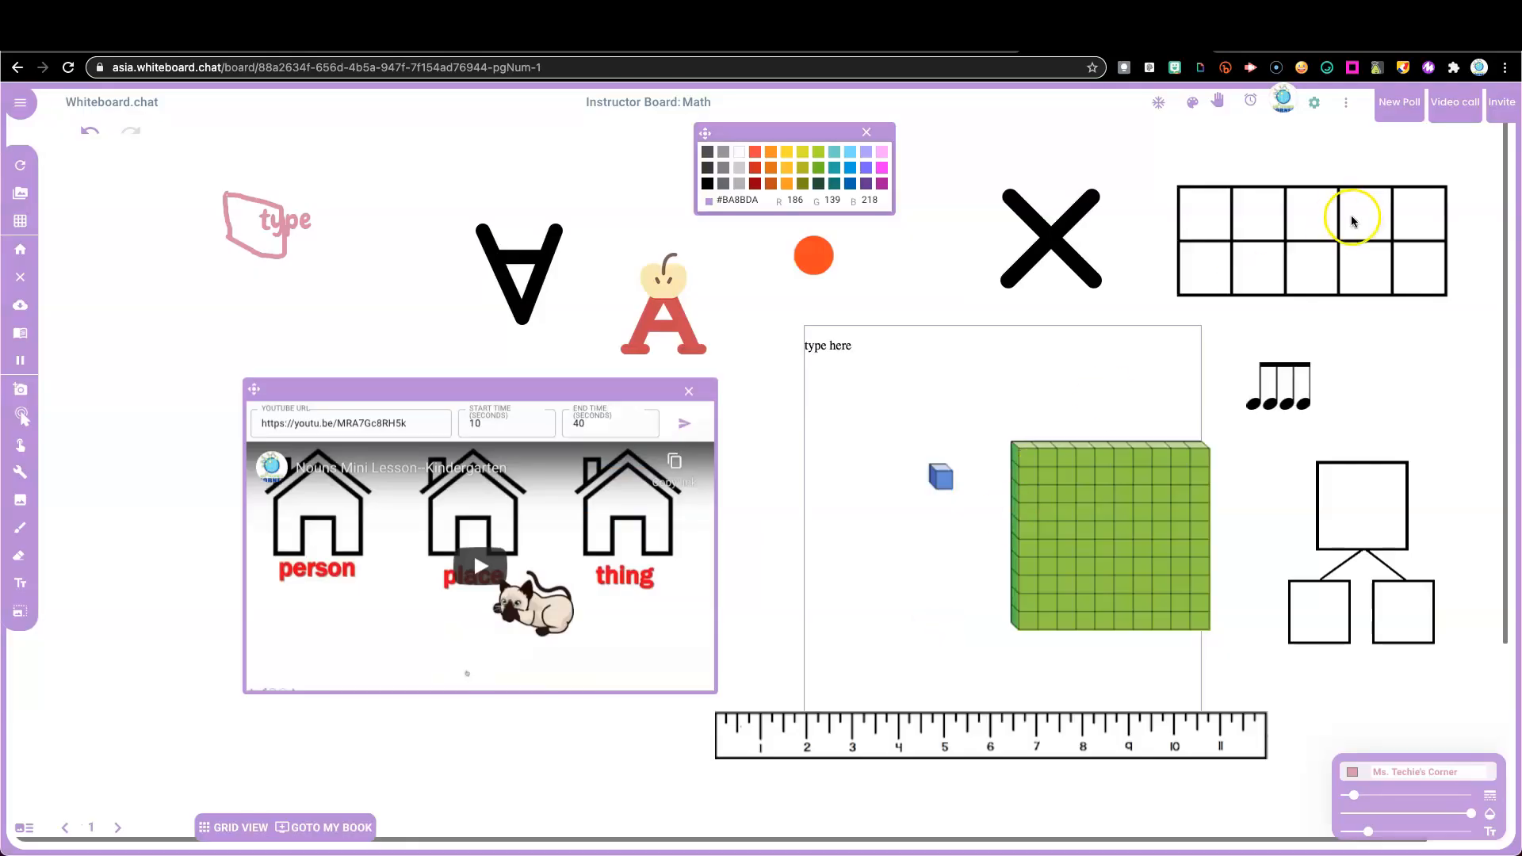
{"action": "left_click", "coordinate": [1282, 104]}
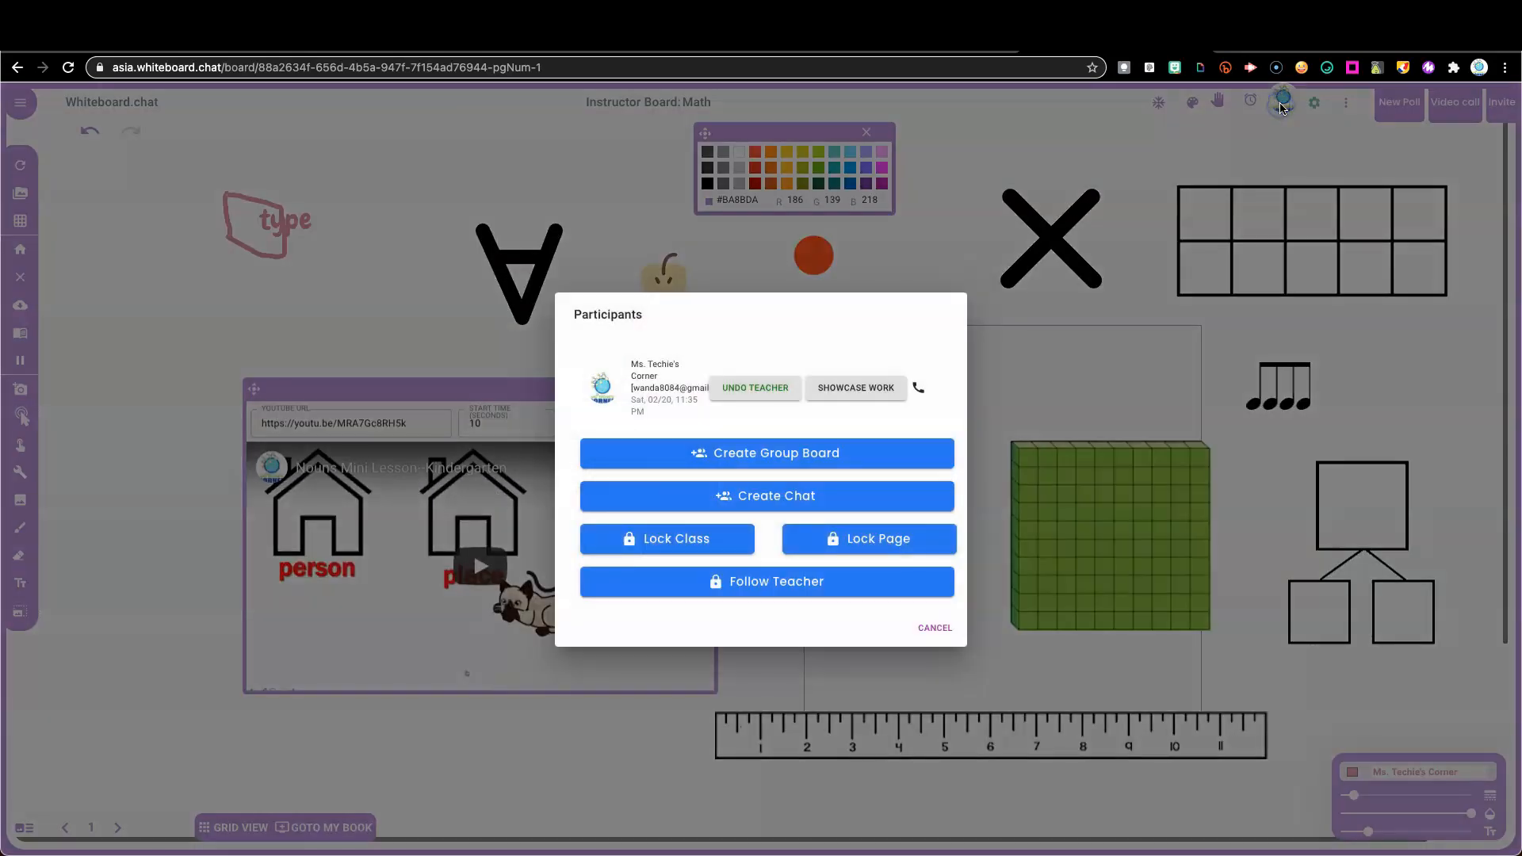
{"action": "left_click", "coordinate": [940, 634]}
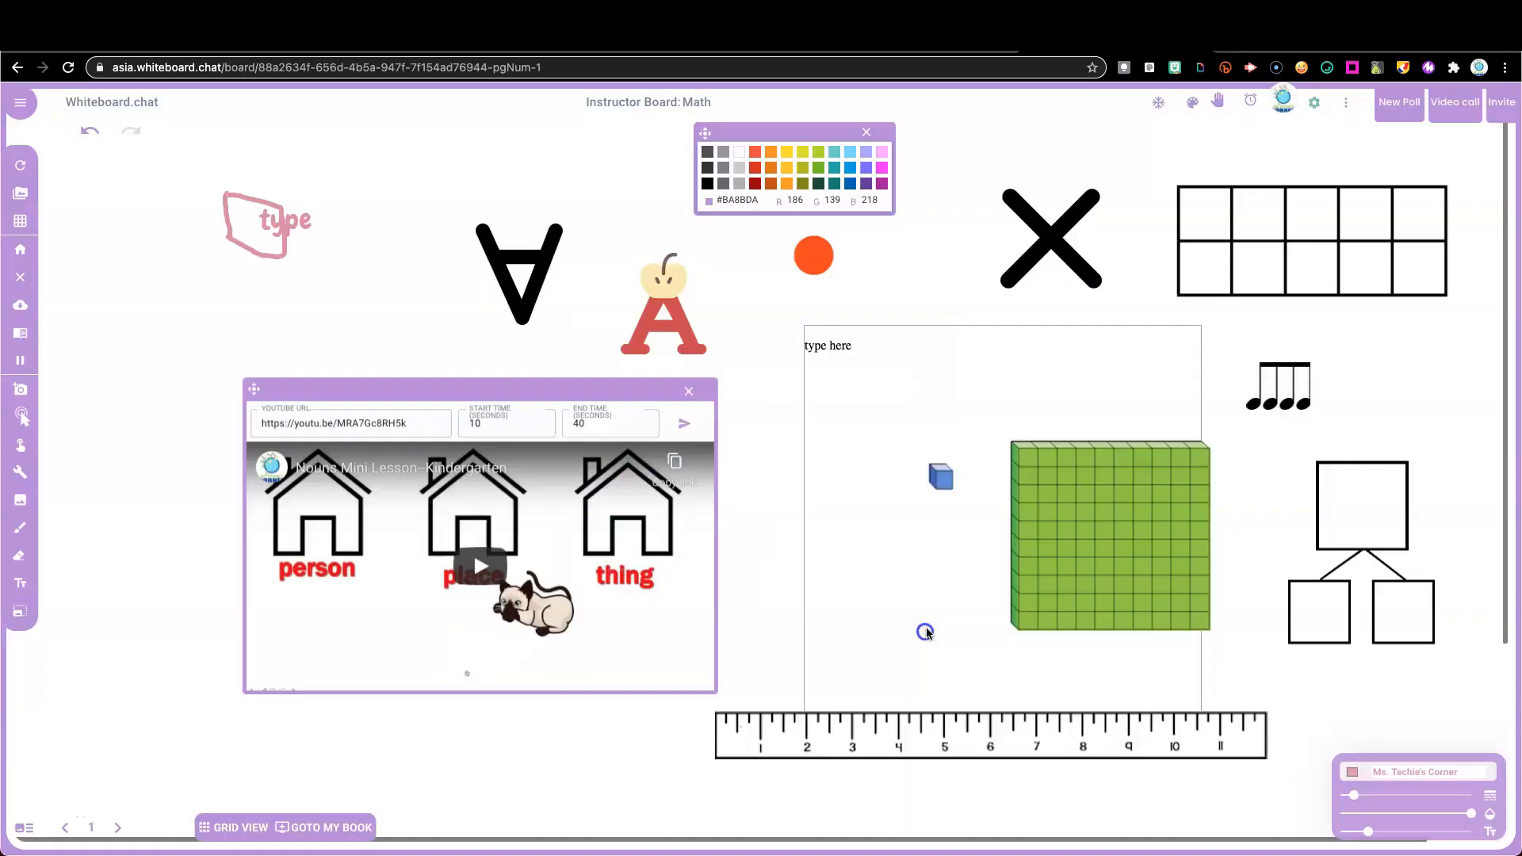
Step: Review the board settings for students and the additional board options, and close both without changing anything
{"action": "left_click", "coordinate": [1315, 101]}
{"action": "scroll", "coordinate": [755, 302], "scroll_direction": "up", "scroll_amount": 1}
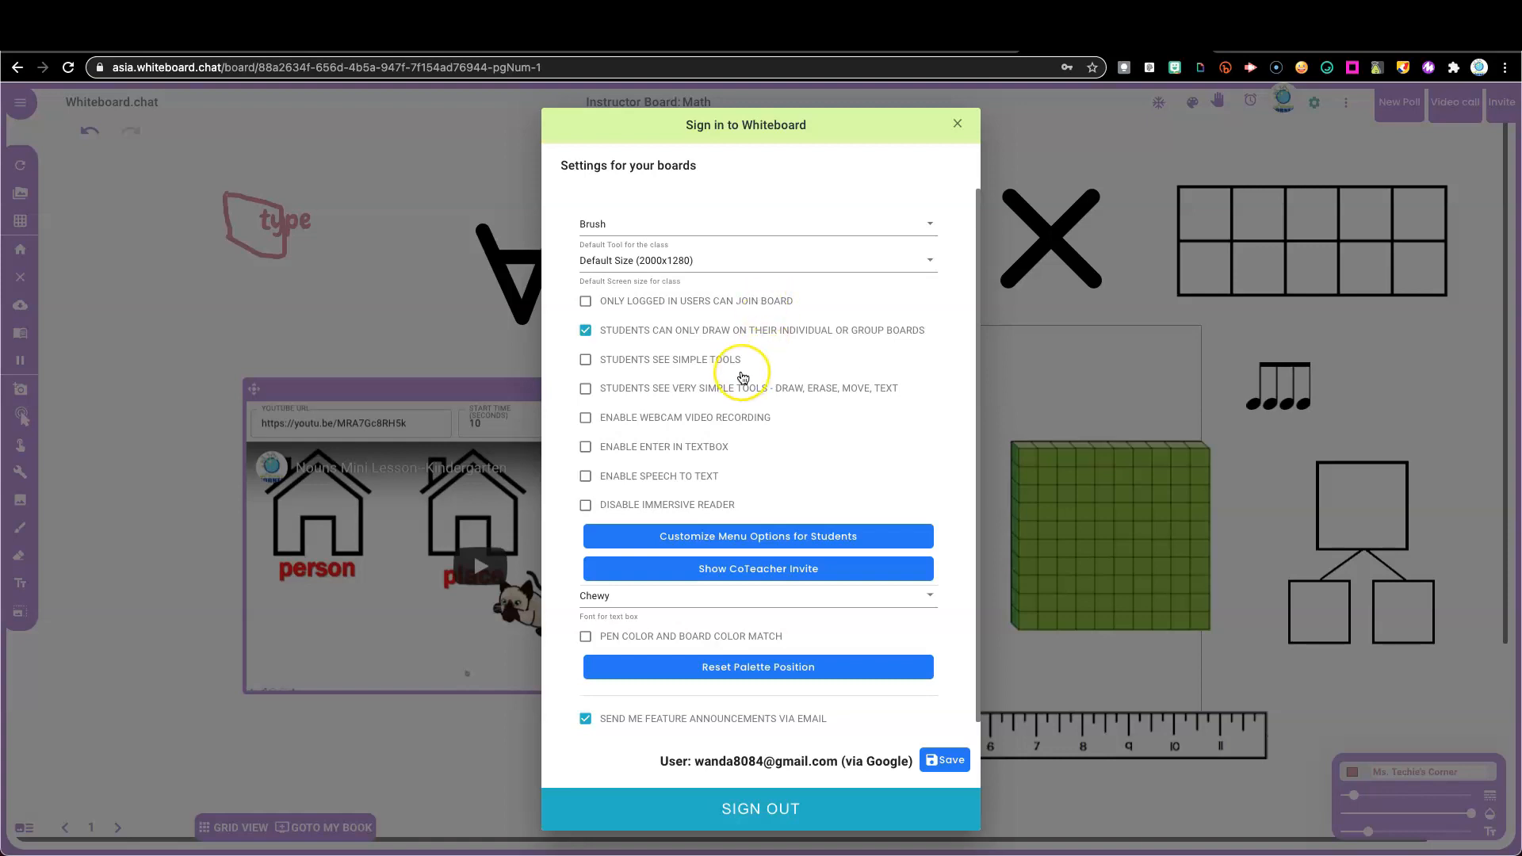
{"action": "scroll", "coordinate": [743, 378], "scroll_direction": "down", "scroll_amount": 1}
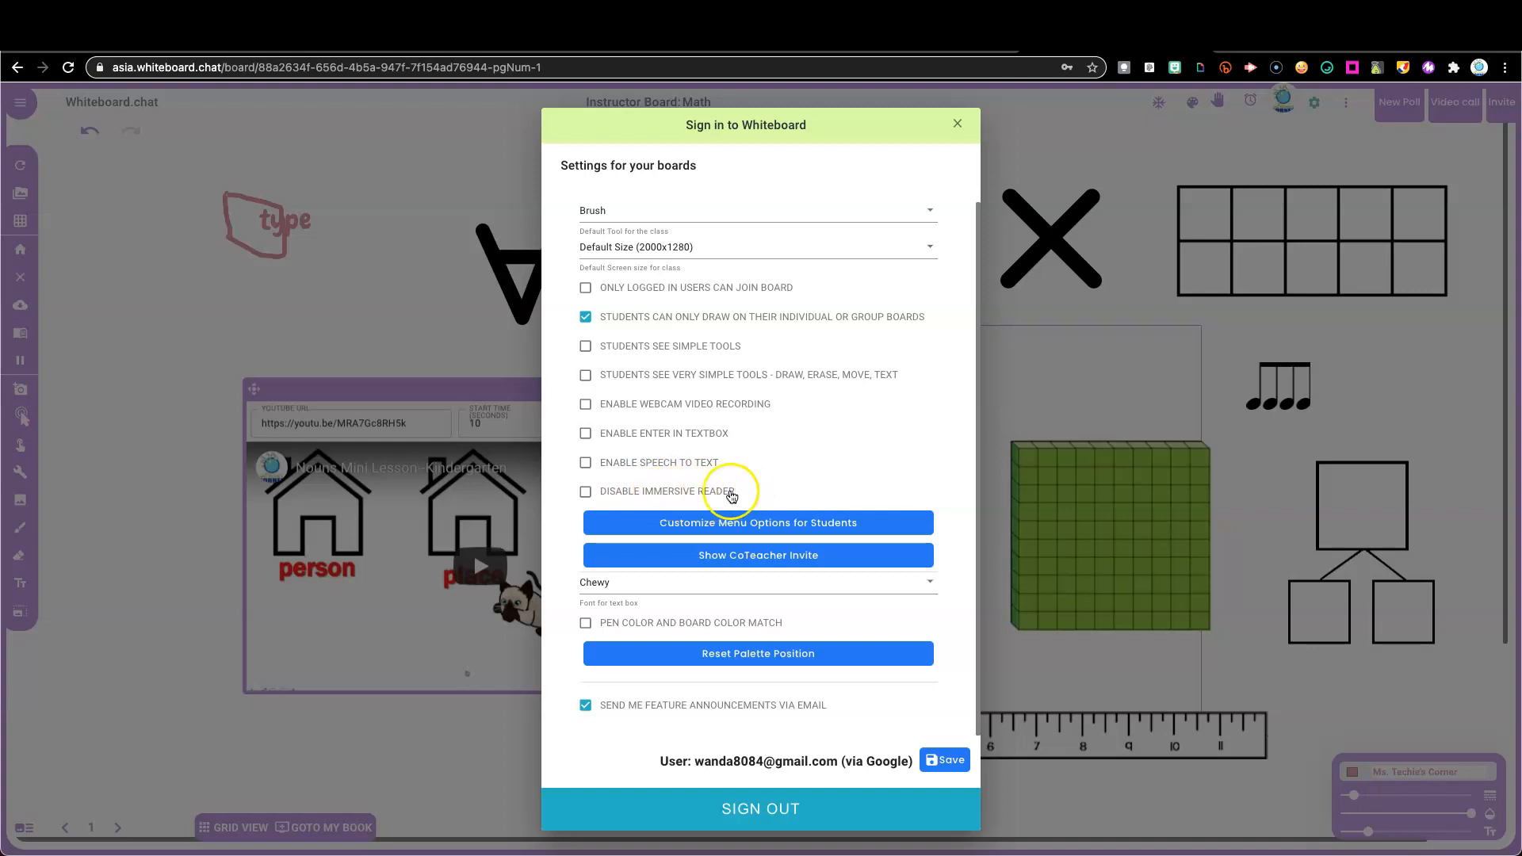
{"action": "left_click", "coordinate": [960, 126]}
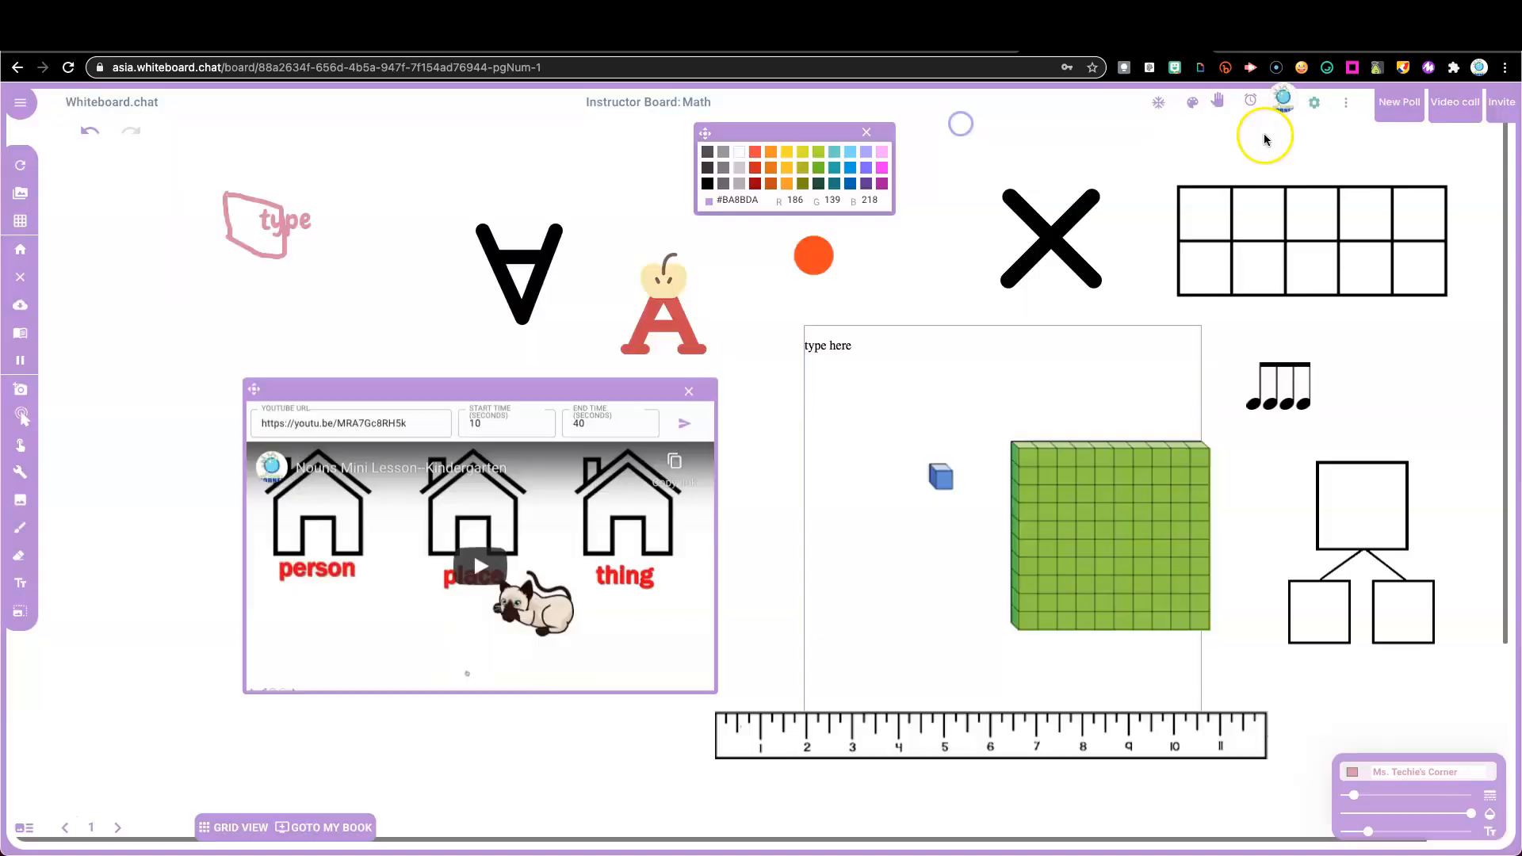
{"action": "left_click", "coordinate": [1346, 104]}
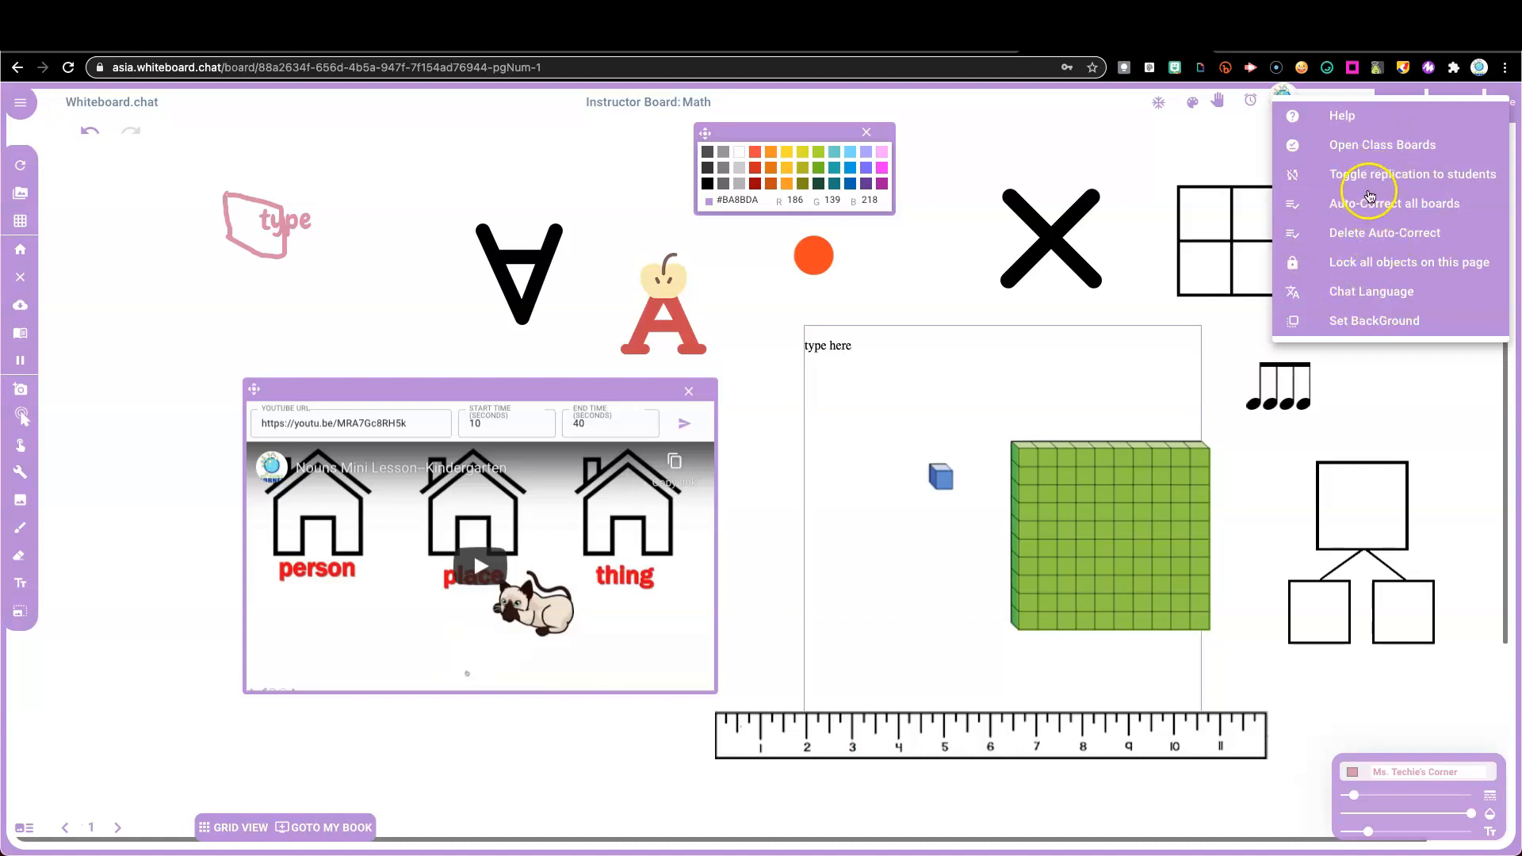
{"action": "left_click", "coordinate": [1234, 143]}
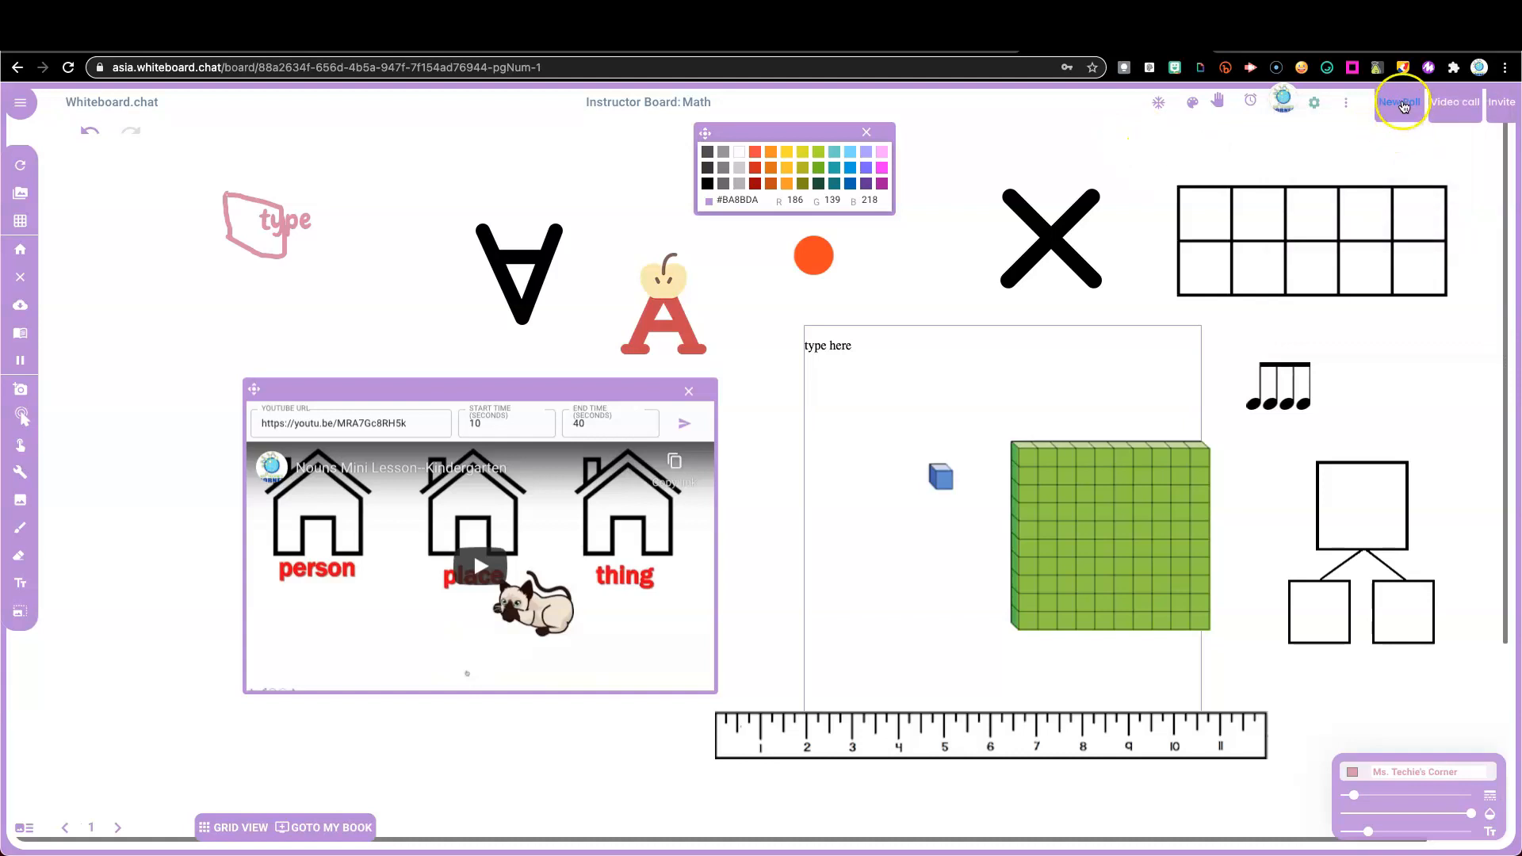
Step: Open the board's invitation, copy the join URL for participants, and close the dialog
{"action": "left_click", "coordinate": [1503, 104]}
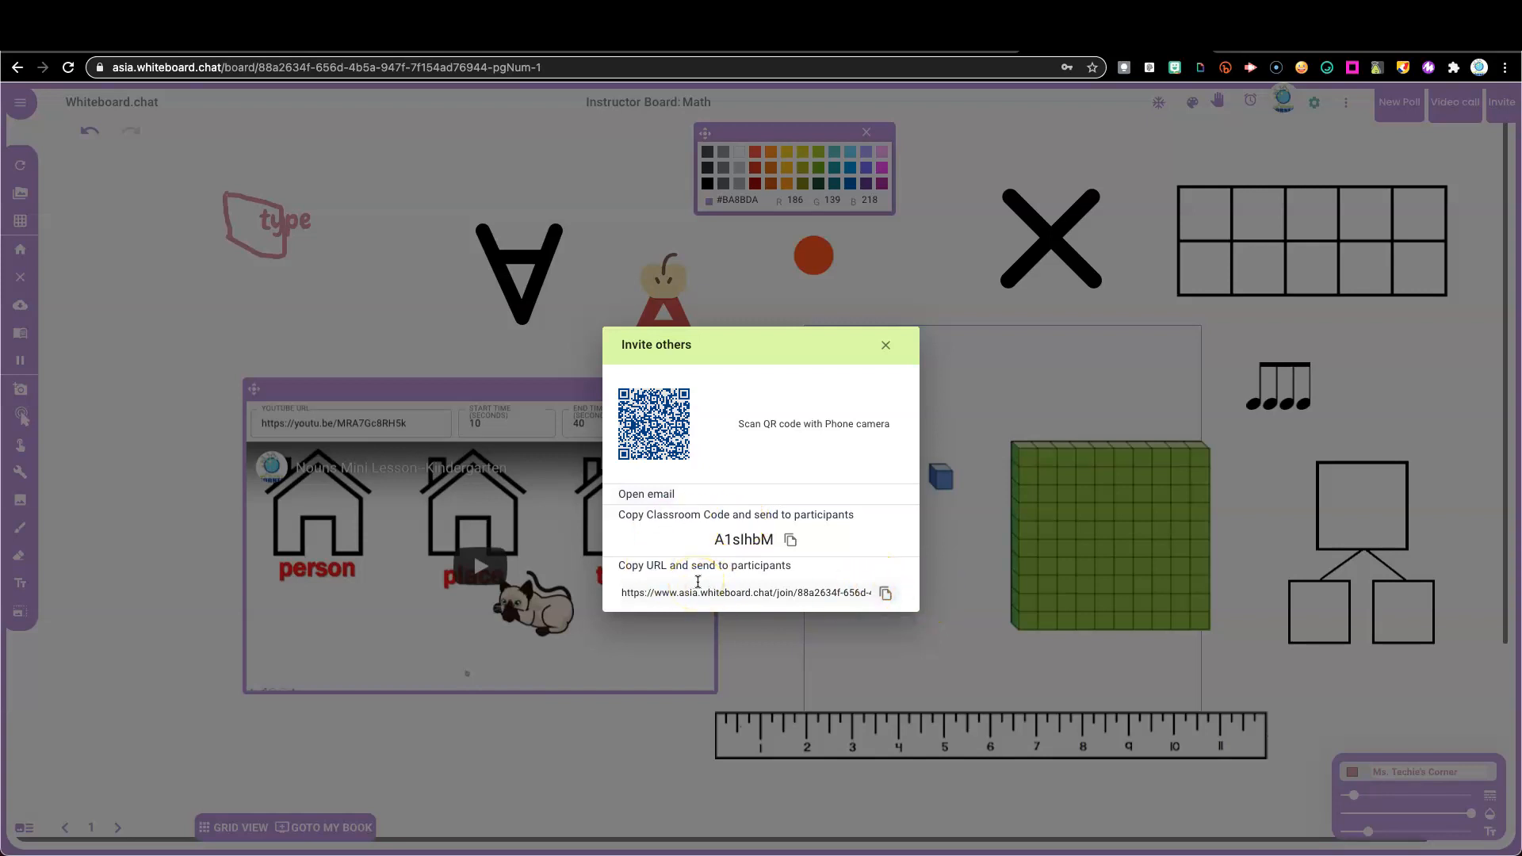
{"action": "left_click", "coordinate": [884, 595]}
{"action": "left_click", "coordinate": [885, 345]}
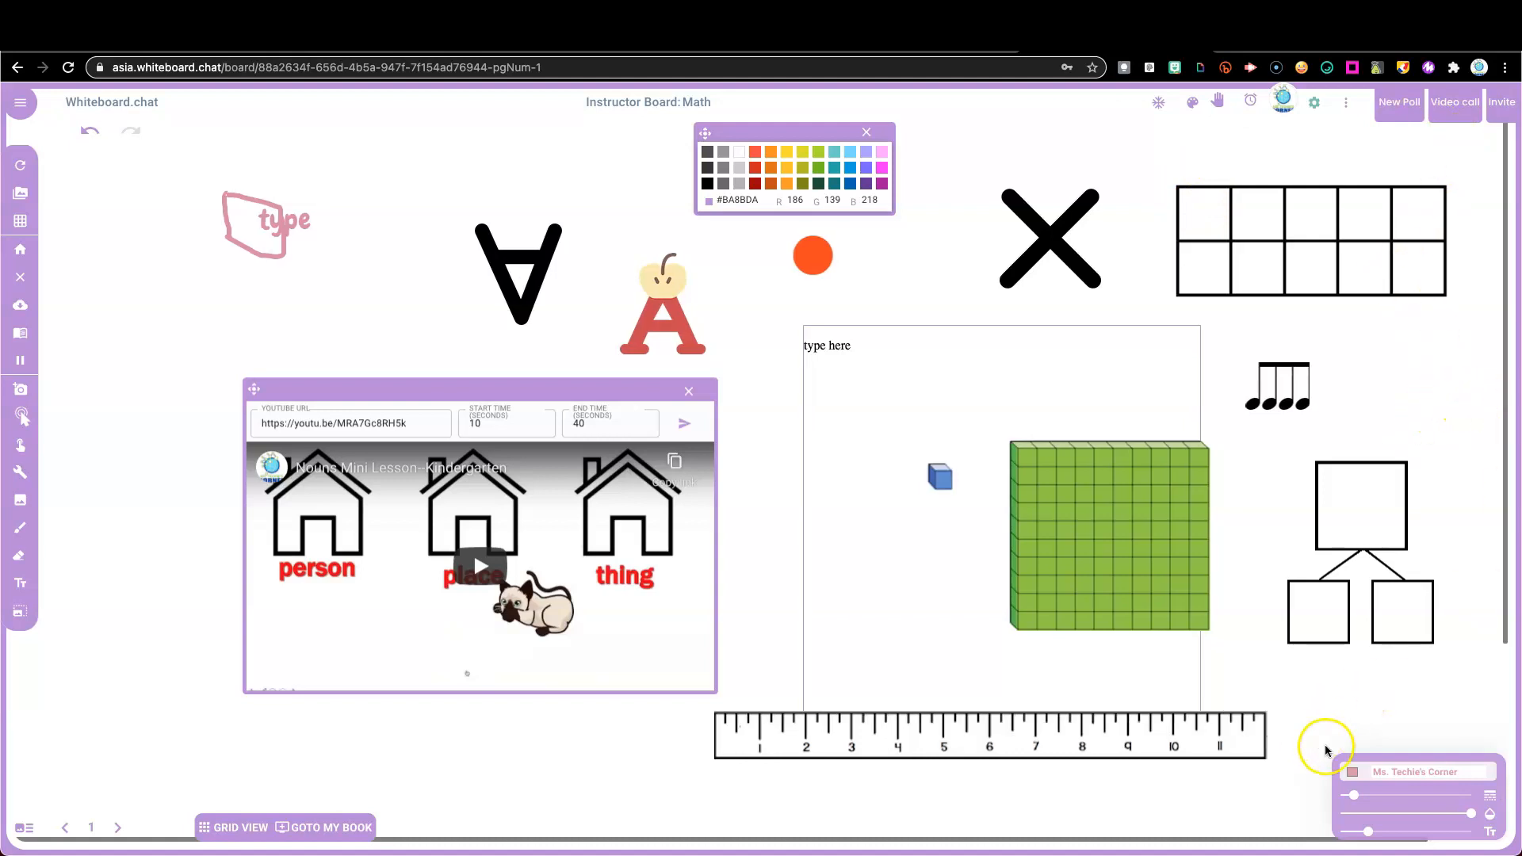
Step: Change the pen color to light blue with RGB 139, 198, 218 and refresh the board
{"action": "left_click", "coordinate": [1354, 772]}
{"action": "left_click", "coordinate": [1240, 594]}
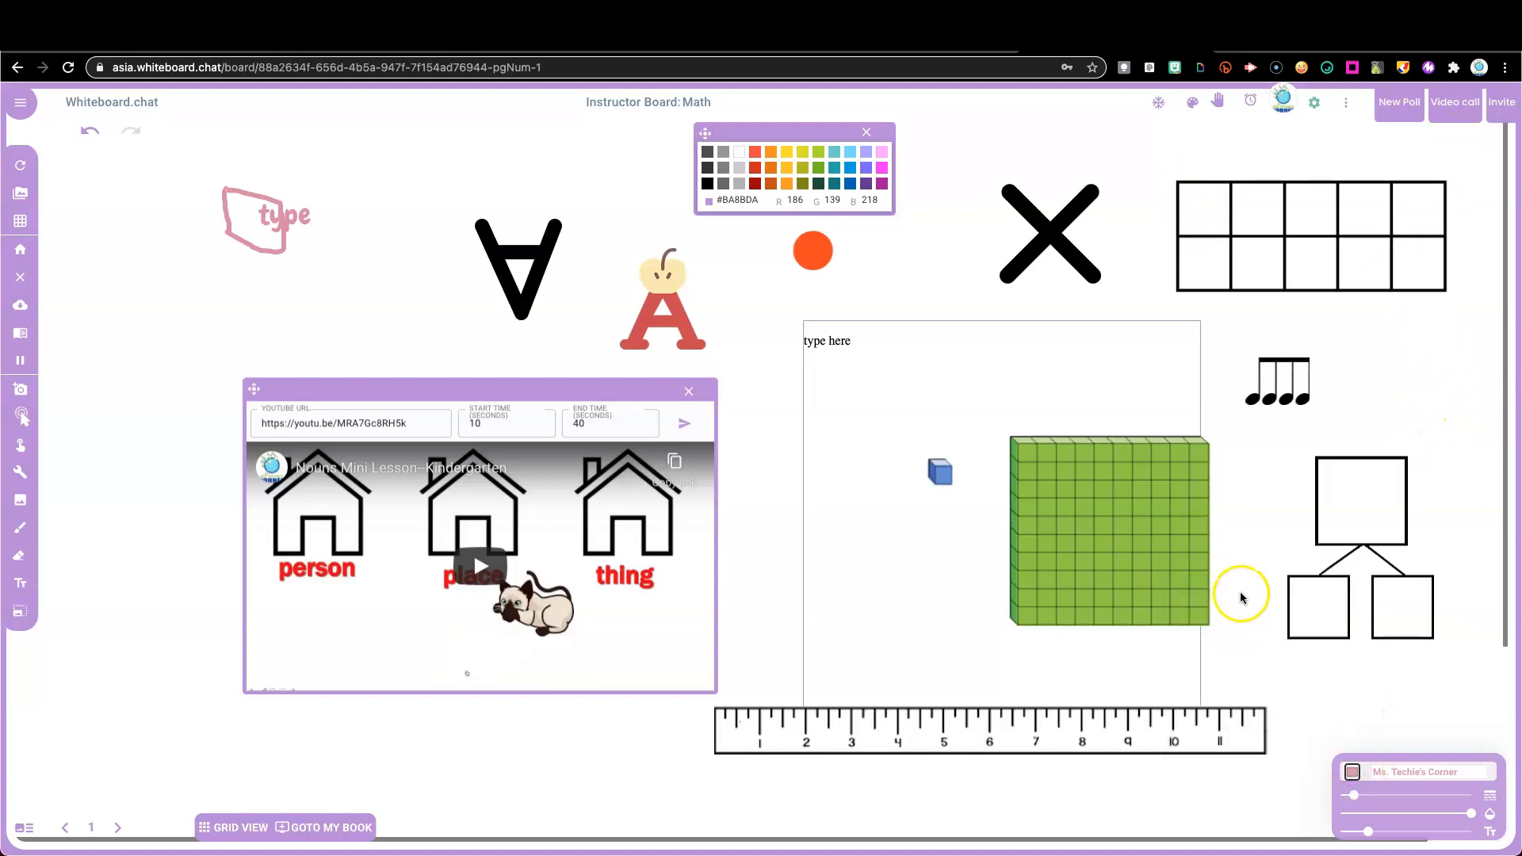
{"action": "left_click", "coordinate": [1353, 772]}
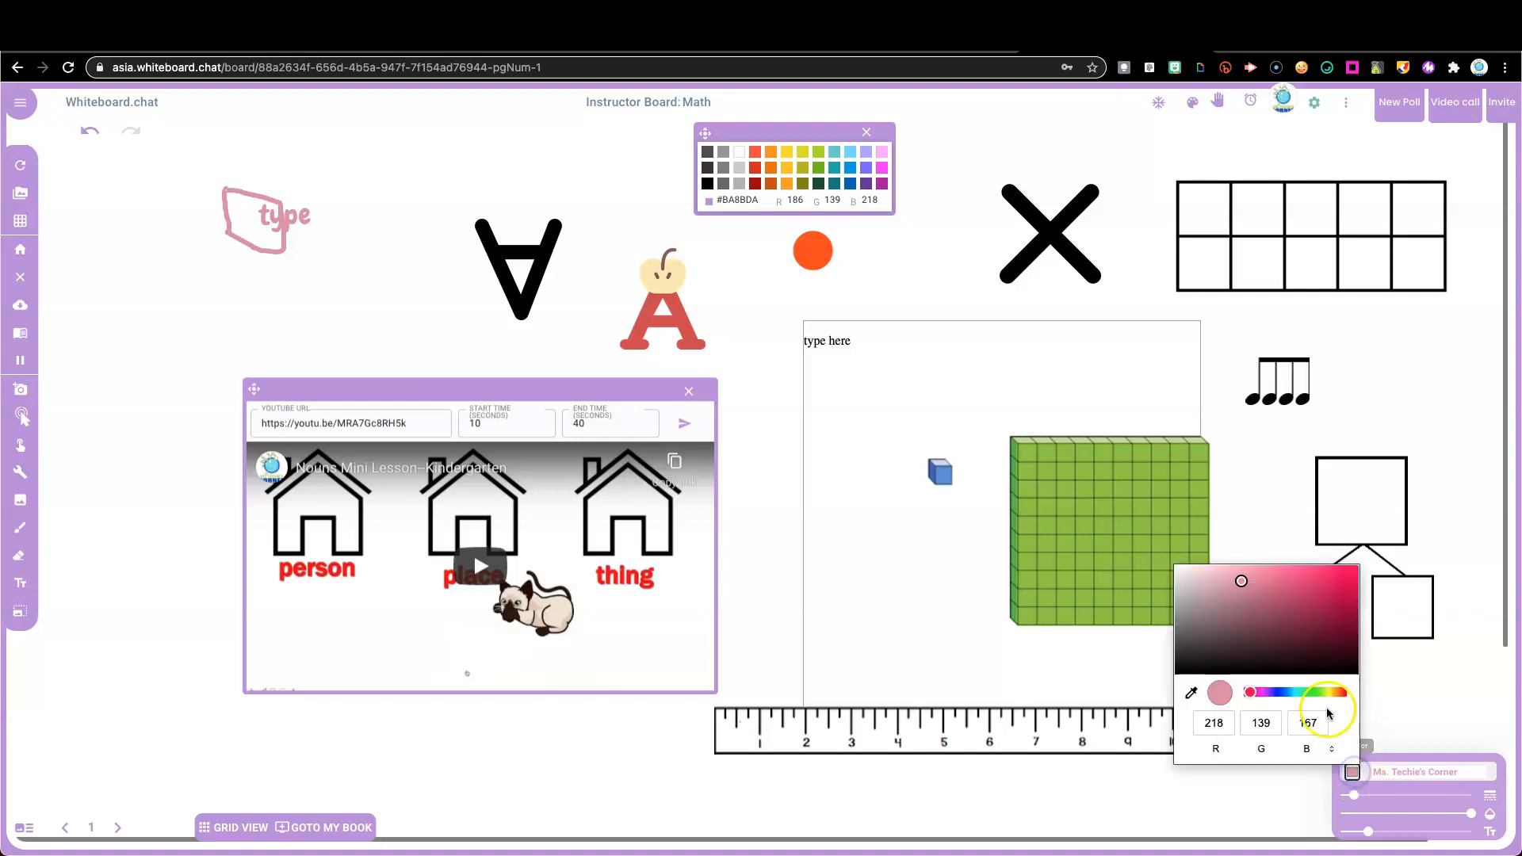
{"action": "left_click", "coordinate": [1326, 692]}
{"action": "left_click_drag", "start_coordinate": [1326, 693], "coordinate": [1290, 694]}
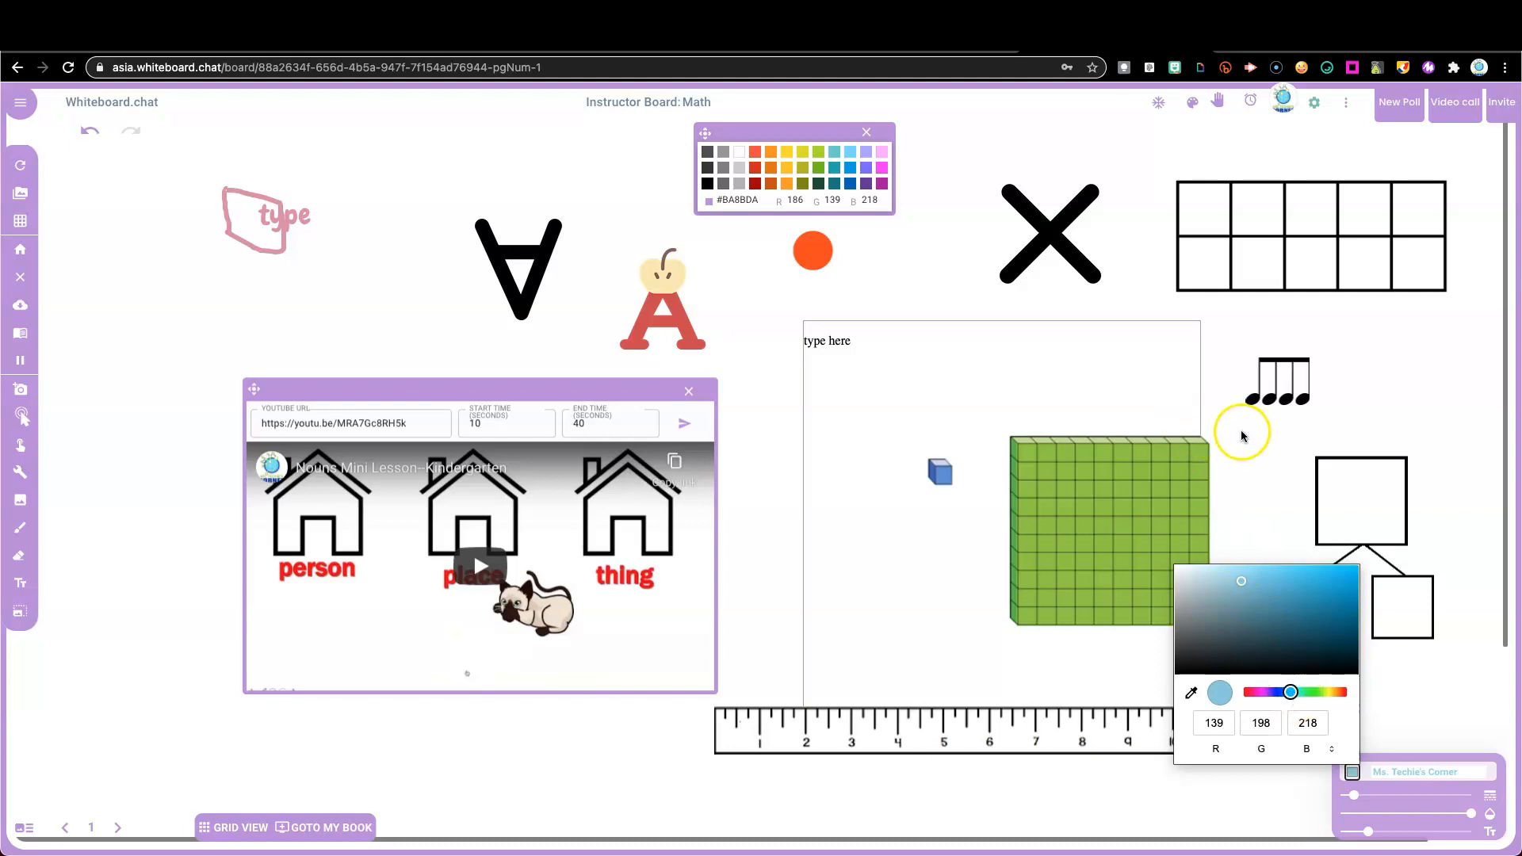
{"action": "left_click", "coordinate": [1244, 455]}
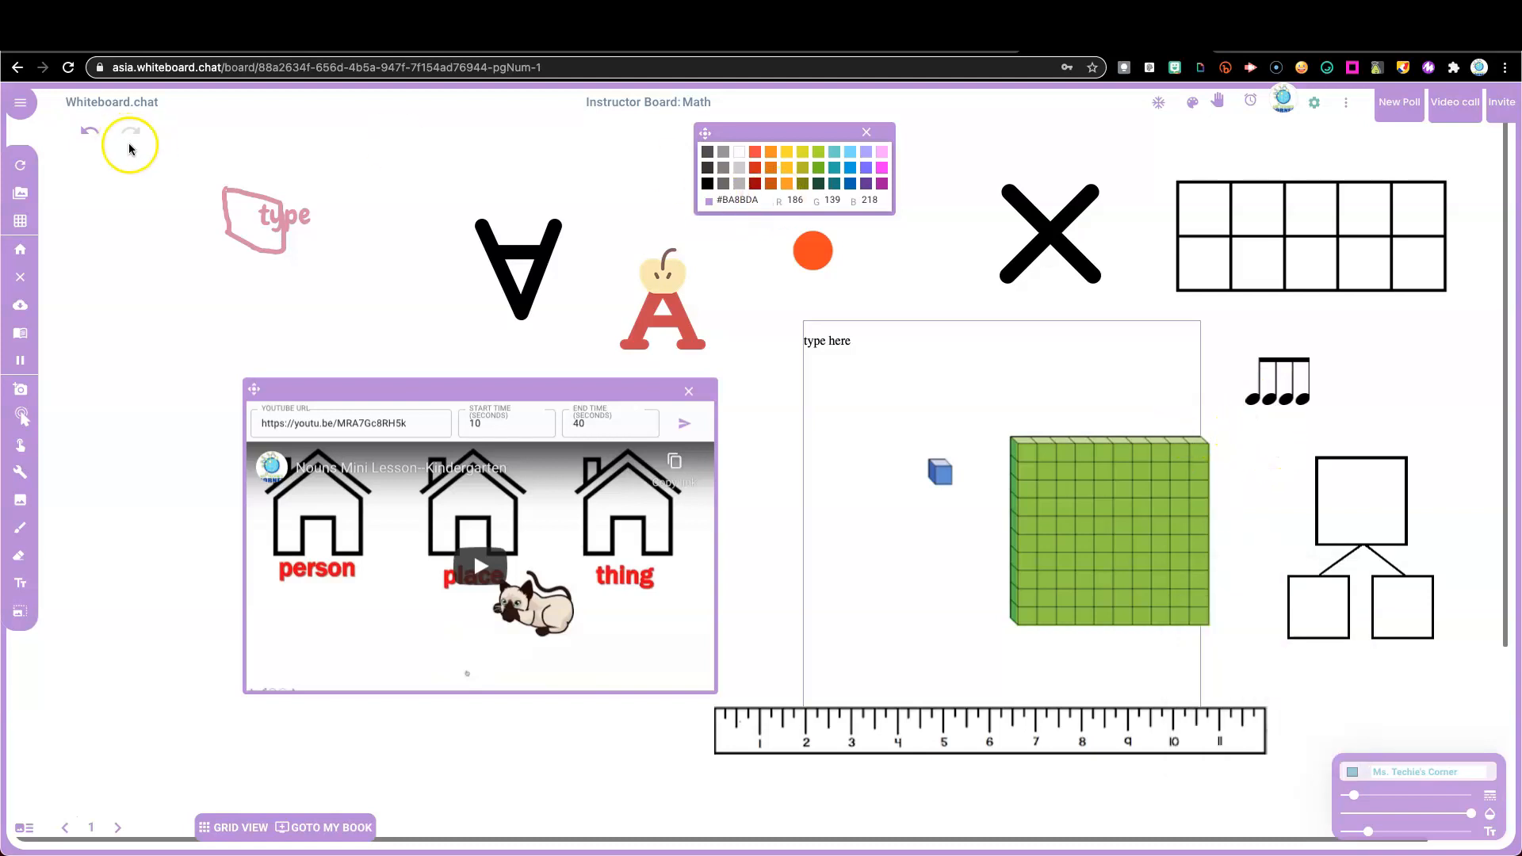
{"action": "left_click", "coordinate": [21, 168]}
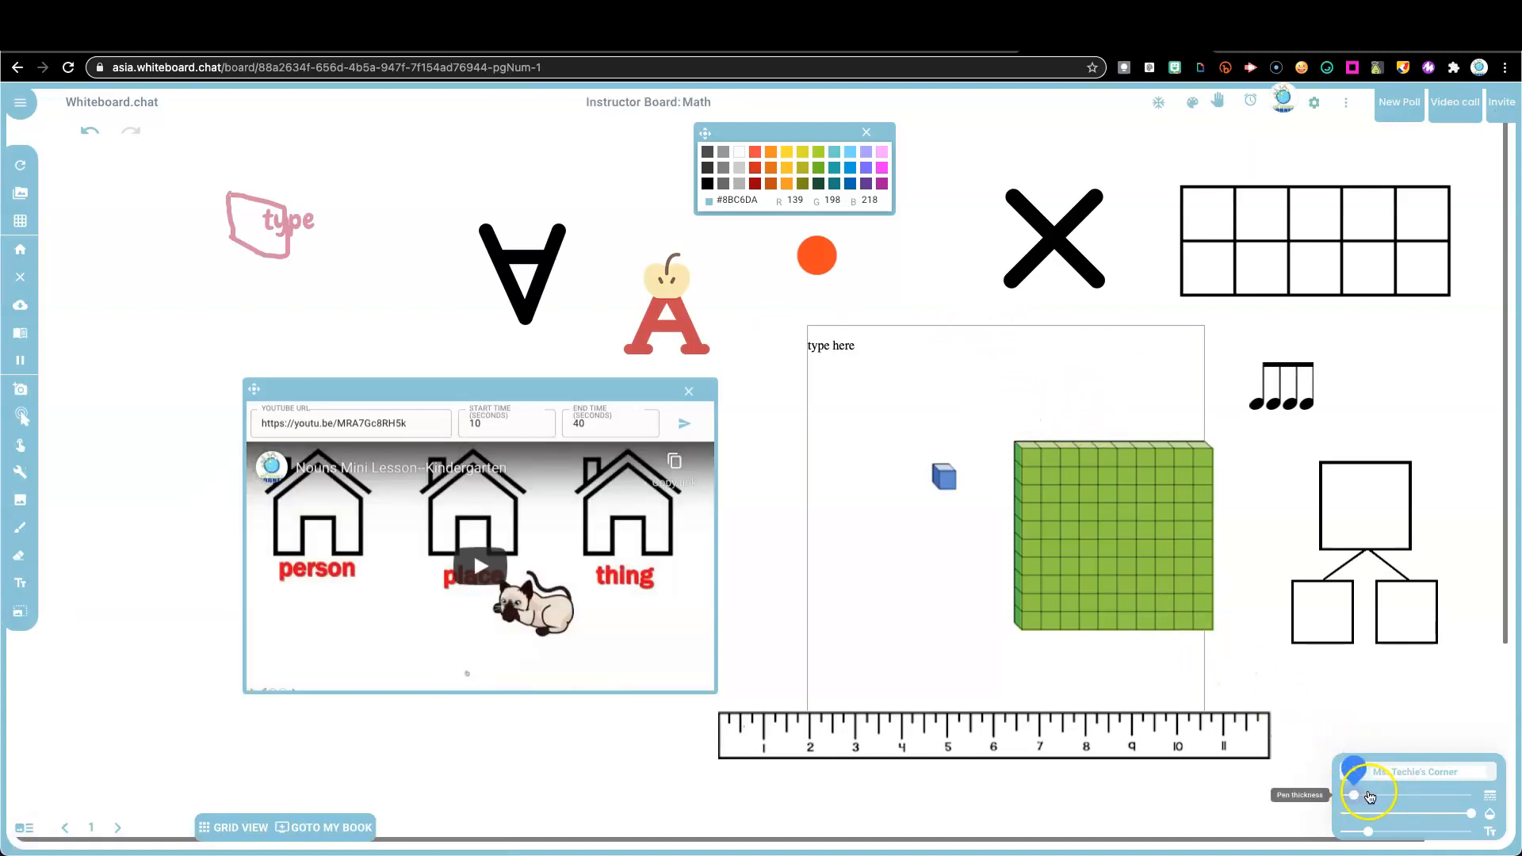
Step: Draw a 6-shaped stroke beside the text box with a thicker pen, and a circle around the One Block with an even thicker one
{"action": "left_click_drag", "start_coordinate": [1350, 796], "coordinate": [1367, 795]}
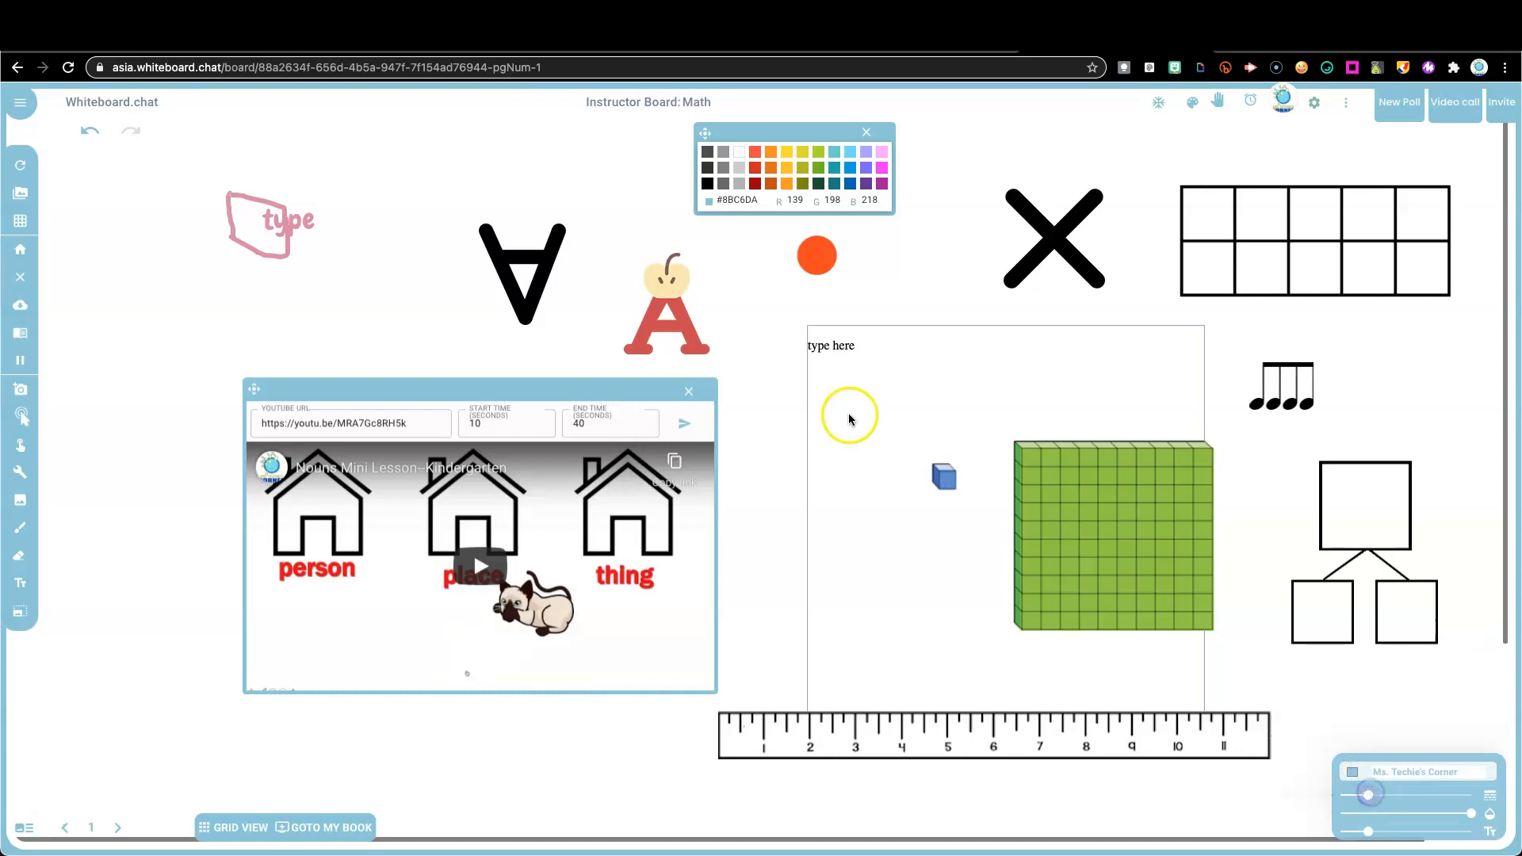
{"action": "mouse_move", "coordinate": [756, 436]}
{"action": "left_mouse_down"}
{"action": "mouse_move", "coordinate": [846, 400]}
{"action": "mouse_move", "coordinate": [785, 405]}
{"action": "left_mouse_up"}
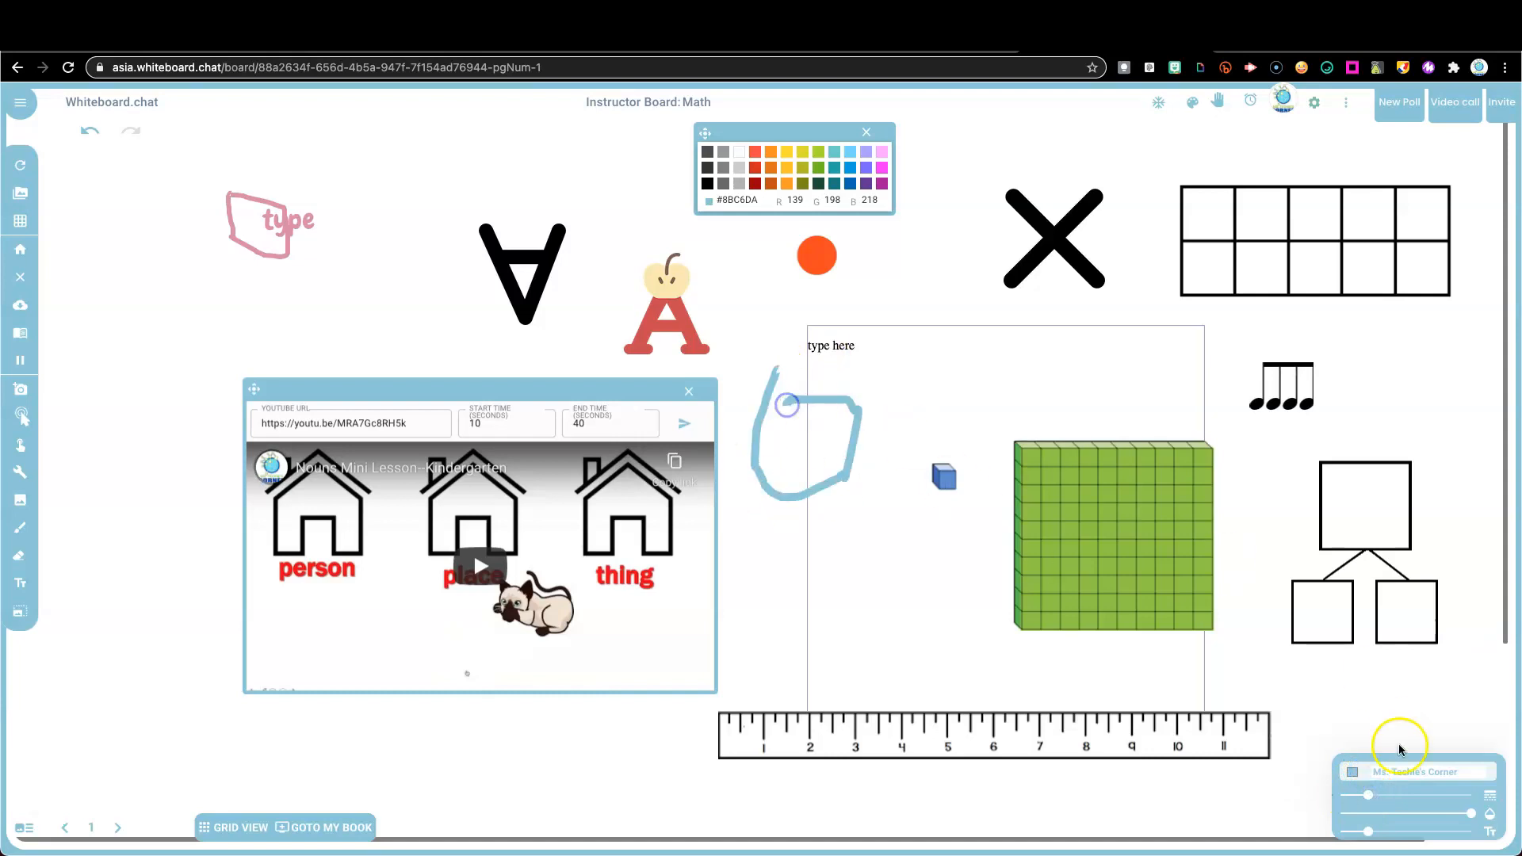
{"action": "left_click", "coordinate": [1397, 796]}
{"action": "mouse_move", "coordinate": [944, 367]}
{"action": "left_mouse_down"}
{"action": "mouse_move", "coordinate": [920, 396]}
{"action": "mouse_move", "coordinate": [1015, 401]}
{"action": "mouse_move", "coordinate": [945, 370]}
{"action": "left_mouse_up"}
Step: Draw a flat opaque stroke over "type here", and a translucent one across the music notes at reduced opacity
{"action": "left_click", "coordinate": [1486, 814]}
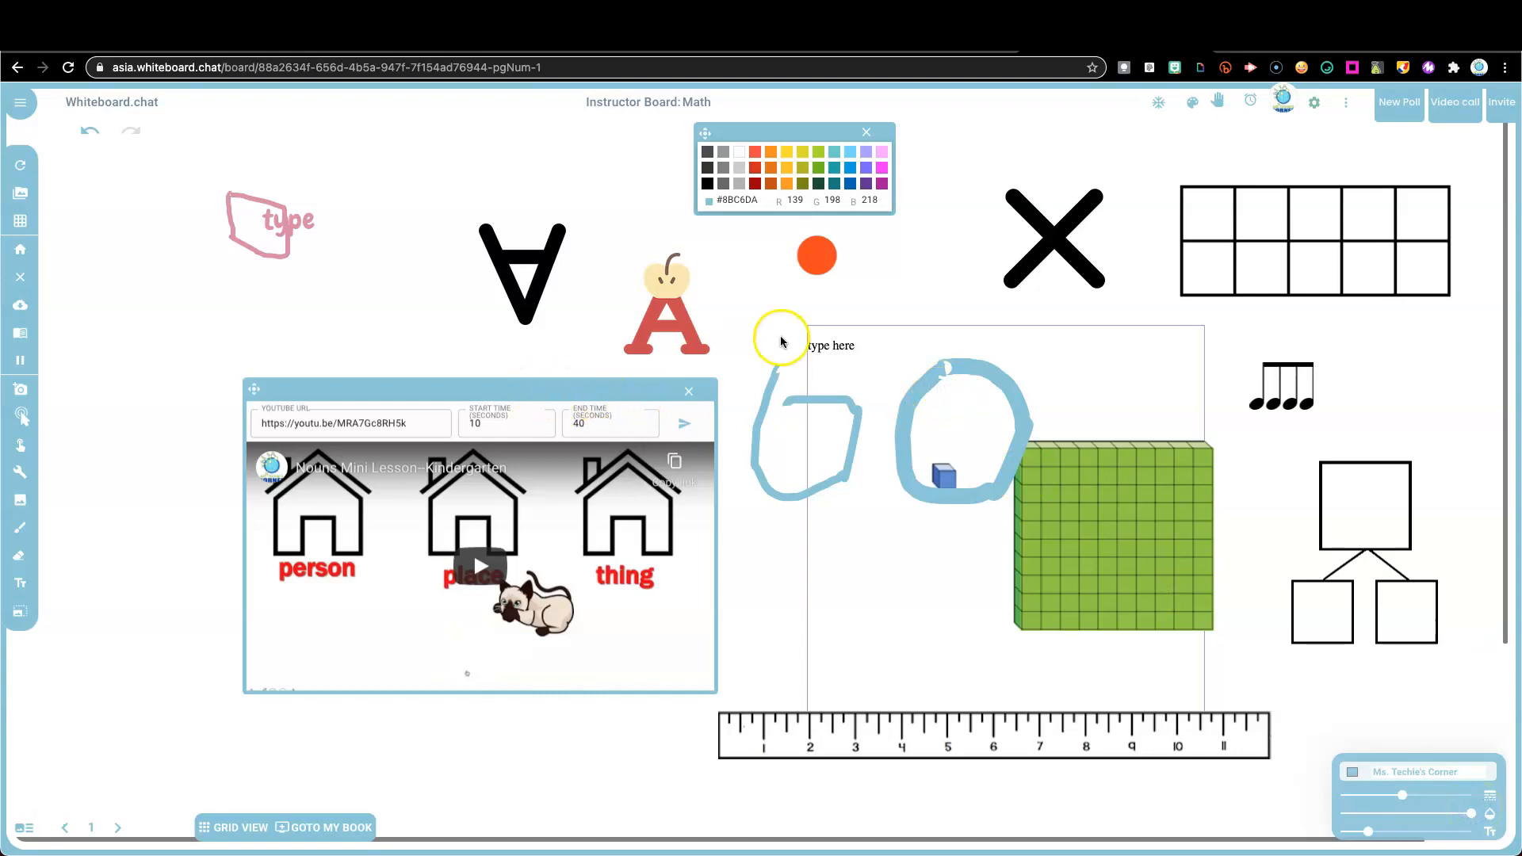
{"action": "left_click_drag", "start_coordinate": [793, 344], "coordinate": [864, 346]}
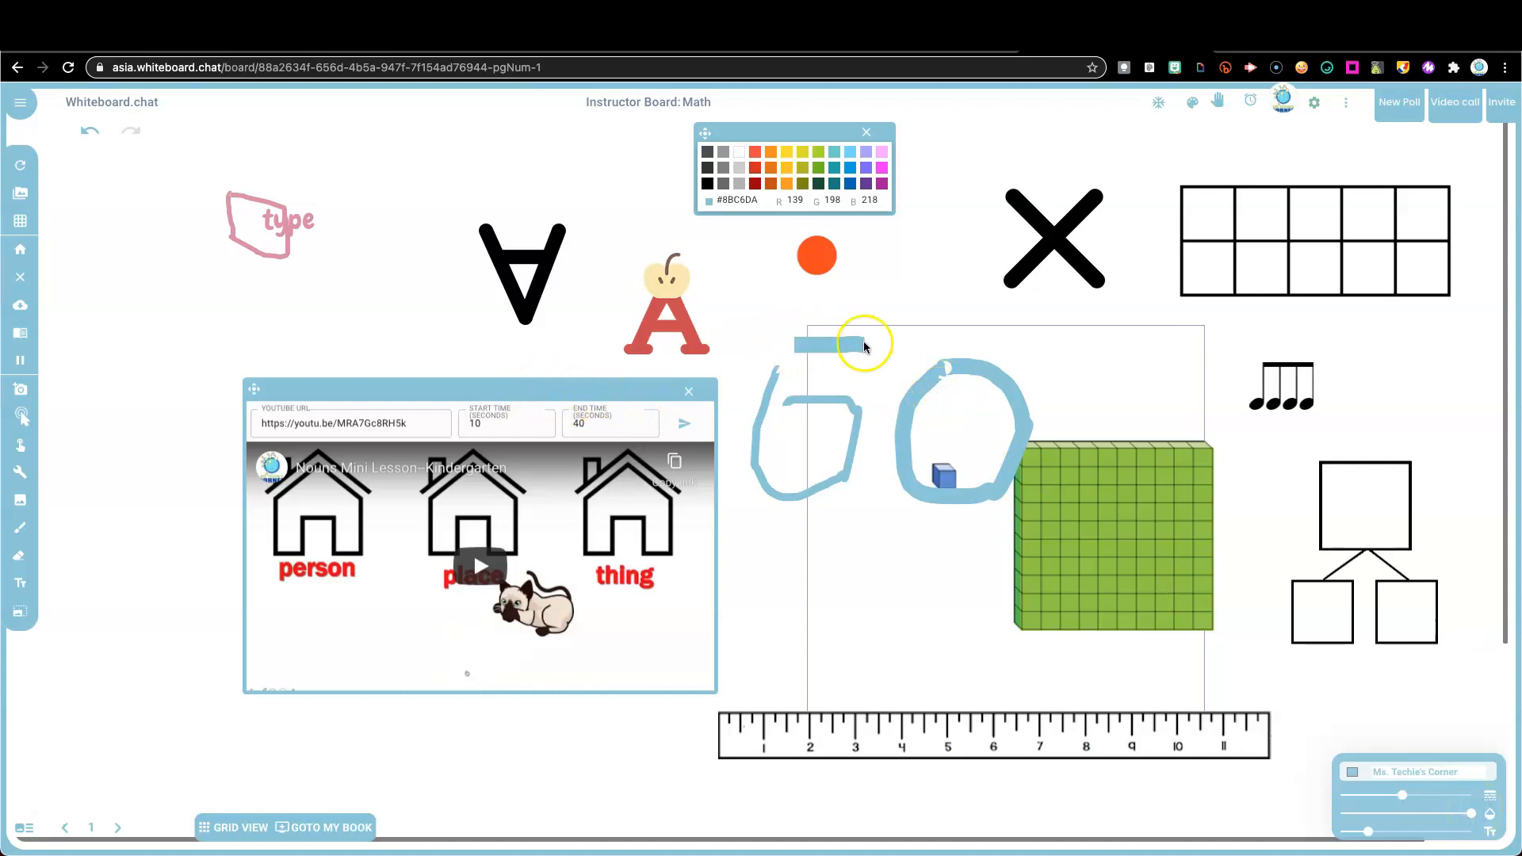
{"action": "mouse_move", "coordinate": [1475, 816]}
{"action": "left_mouse_down"}
{"action": "mouse_move", "coordinate": [1360, 816]}
{"action": "mouse_move", "coordinate": [1374, 817]}
{"action": "left_mouse_up"}
{"action": "left_click_drag", "start_coordinate": [1251, 390], "coordinate": [1316, 396]}
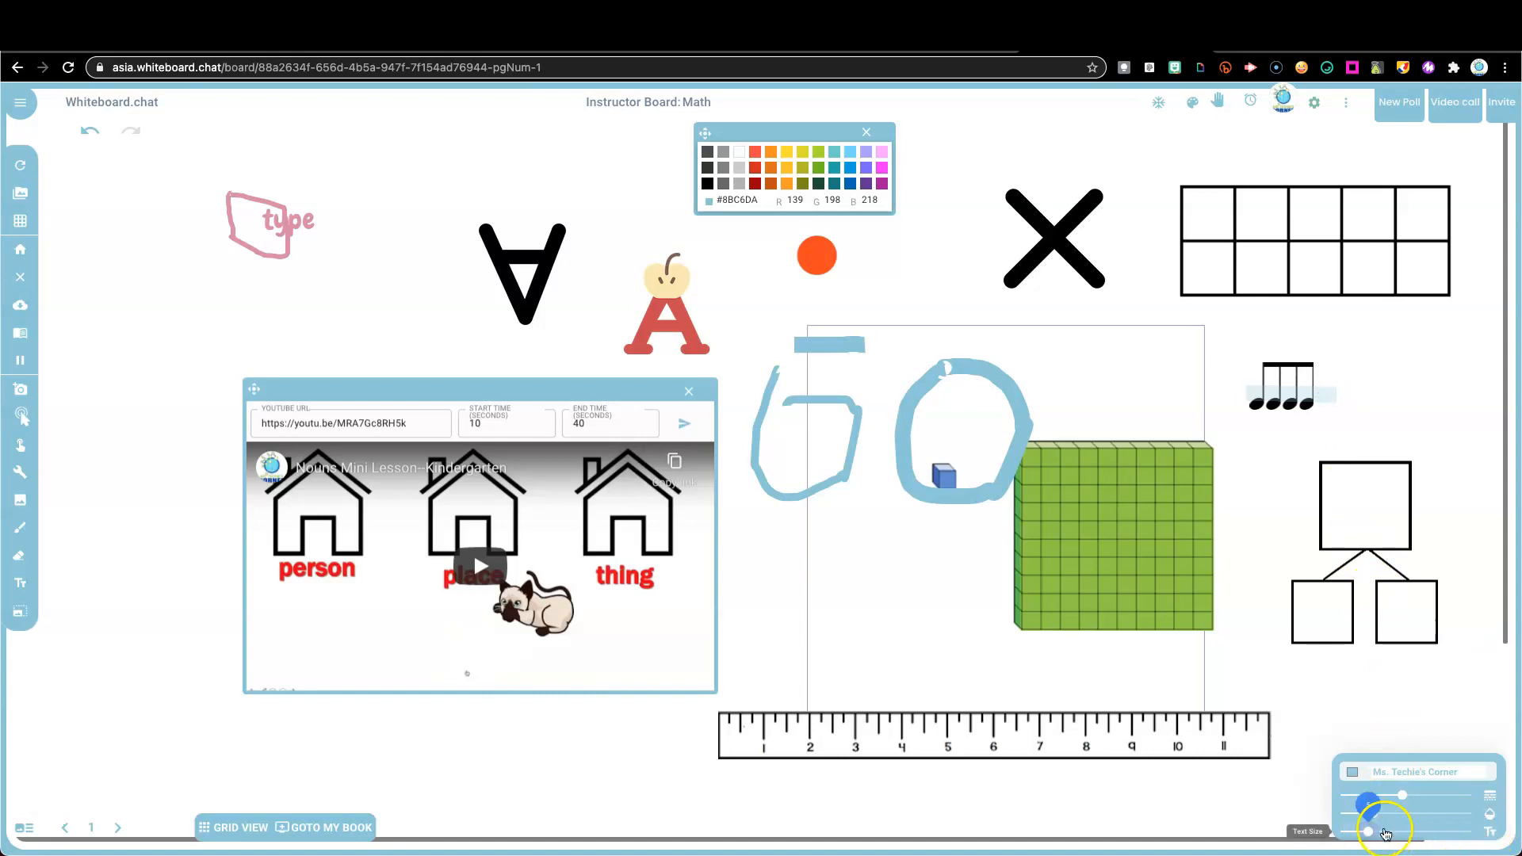
Step: Open the text font choices and examine Chewy, Roboto, Poppins and Courier
{"action": "left_click", "coordinate": [1489, 835]}
{"action": "left_click", "coordinate": [1500, 760]}
{"action": "left_click", "coordinate": [1492, 824]}
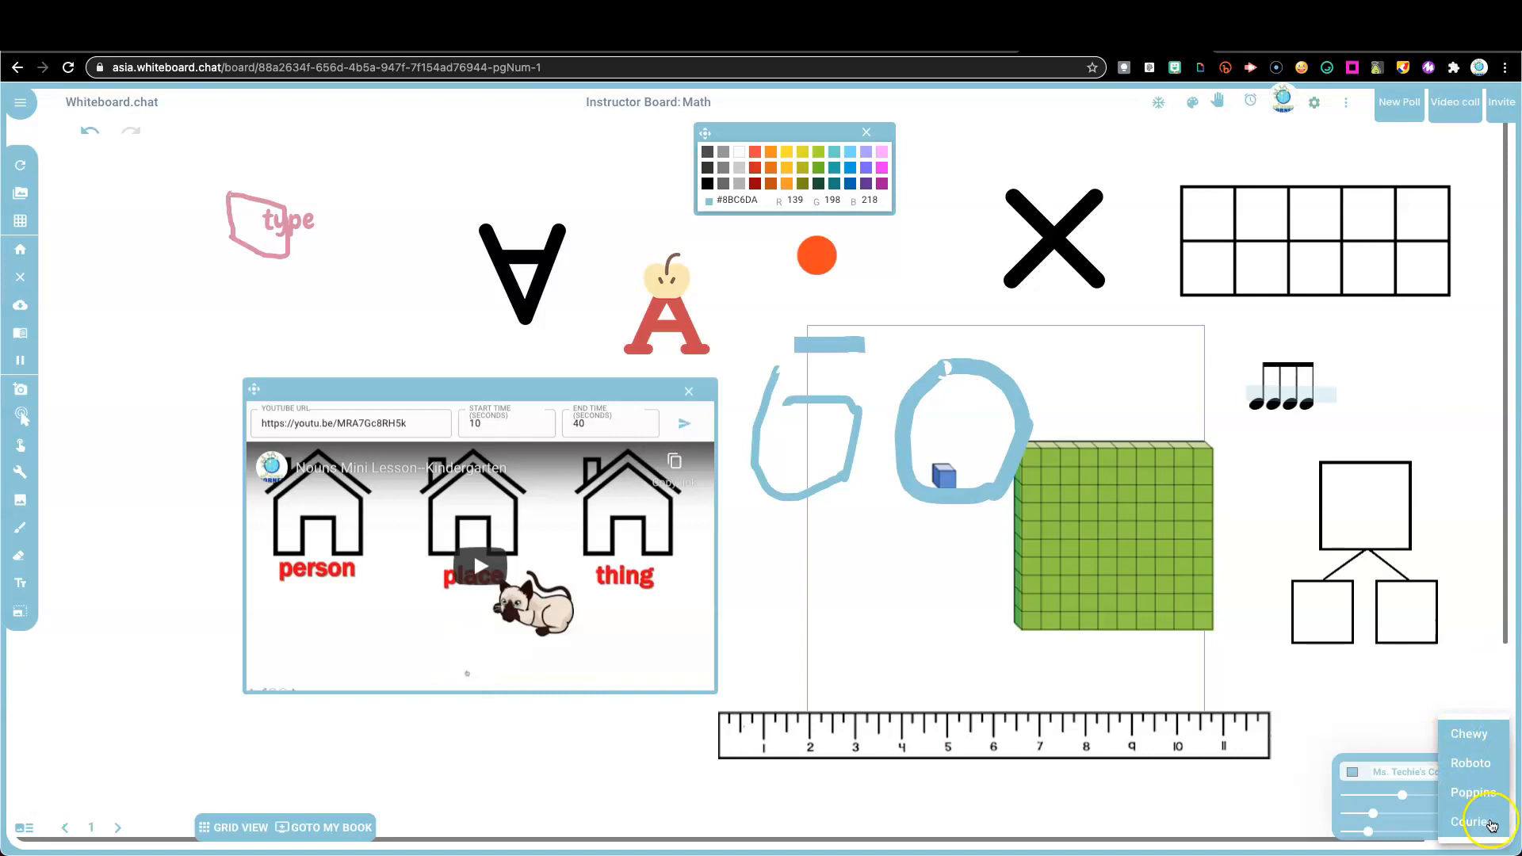